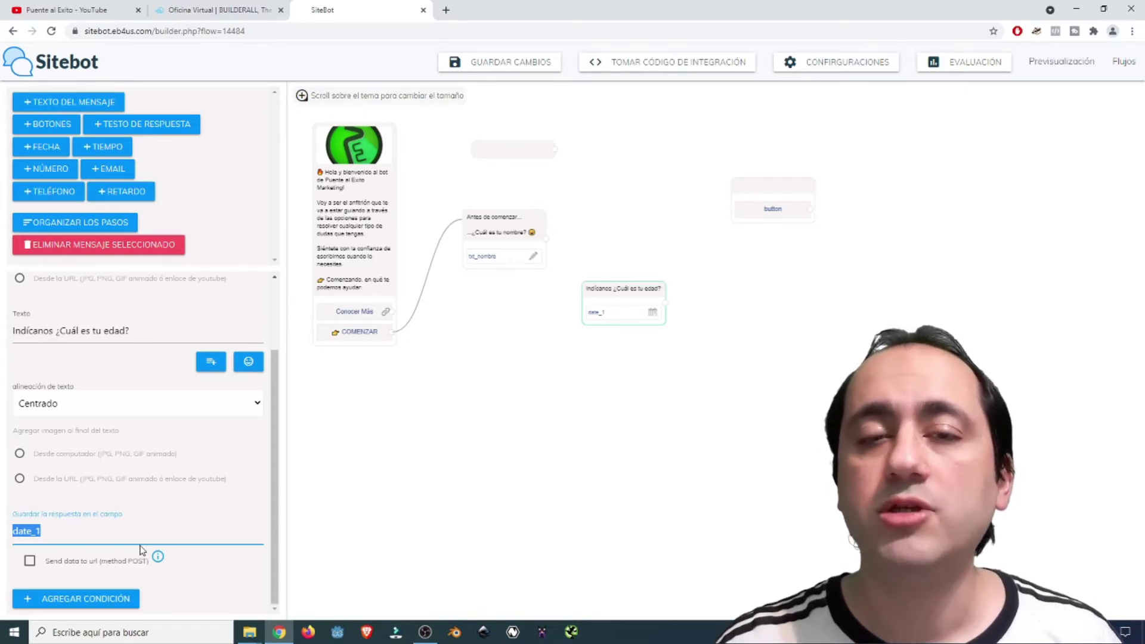
Store the age question's answer in the field "edad" and link the name question to the age question.
{"action": "type", "text": "edad"}
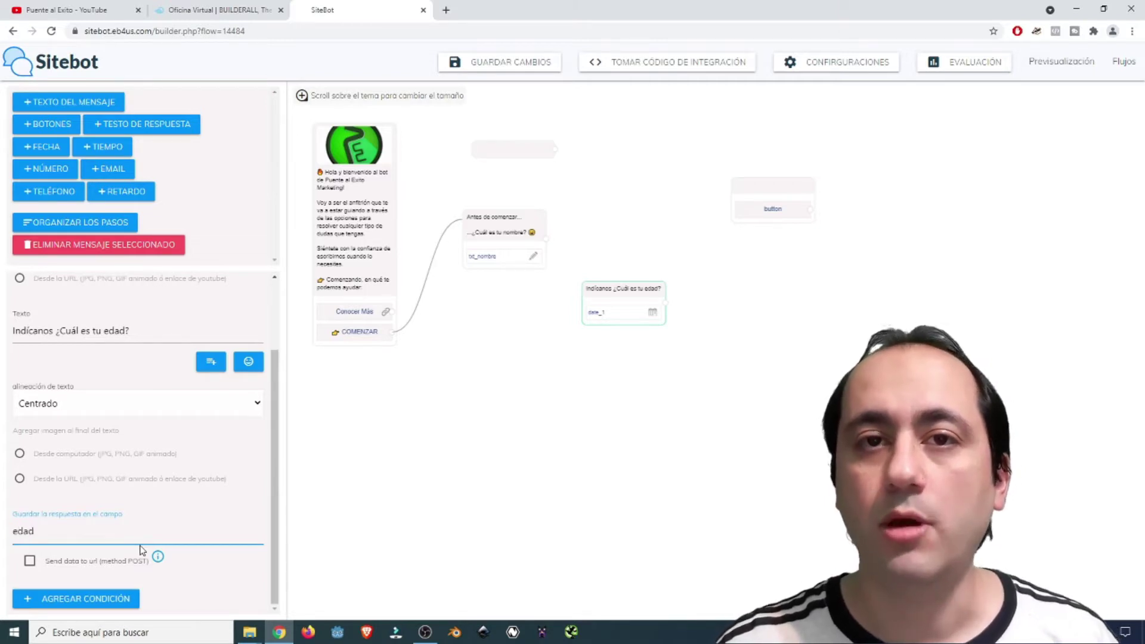
{"action": "left_click", "coordinate": [468, 392]}
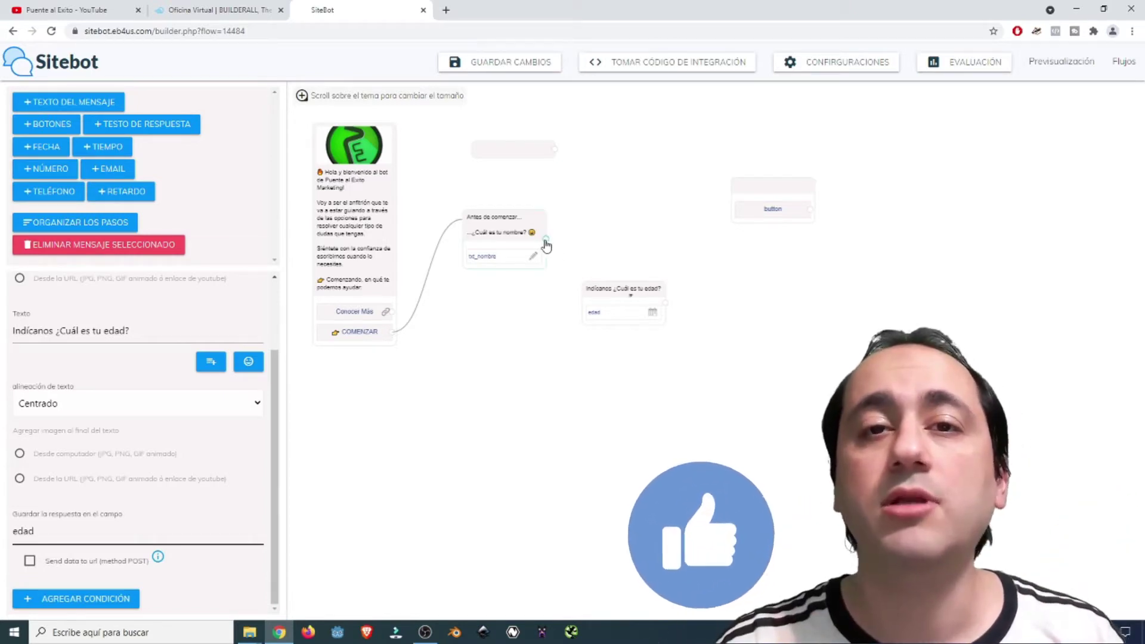
{"action": "left_click_drag", "start_coordinate": [545, 242], "coordinate": [593, 309]}
Add a time question and move it and the unlinked button block above the age question.
{"action": "left_click", "coordinate": [791, 374]}
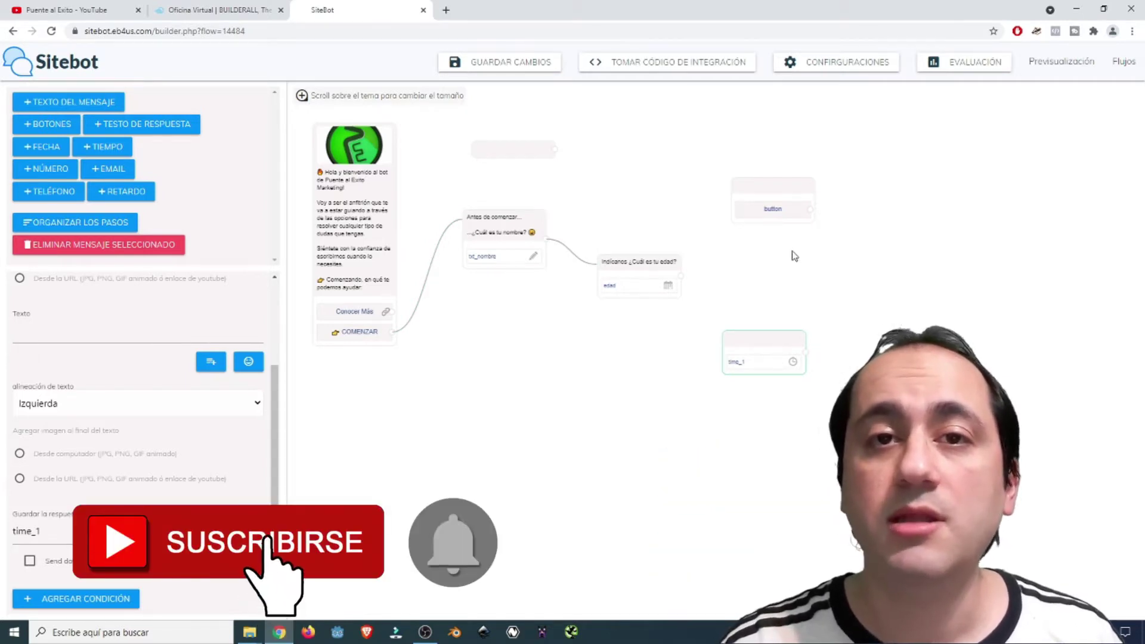
{"action": "left_click_drag", "start_coordinate": [771, 345], "coordinate": [775, 280]}
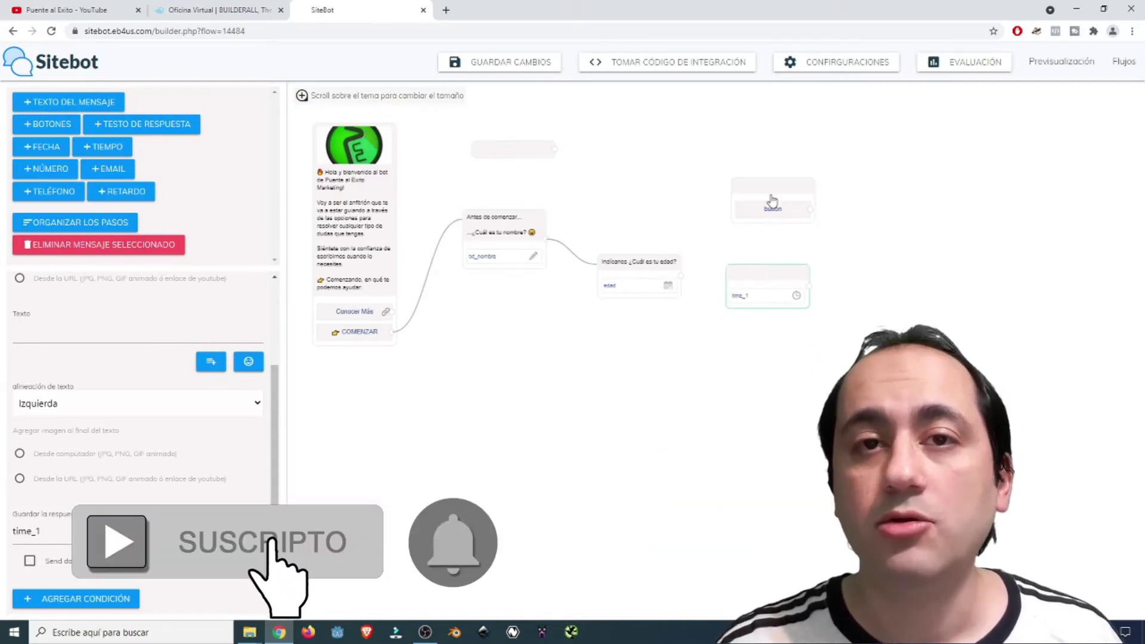
{"action": "left_click_drag", "start_coordinate": [771, 197], "coordinate": [627, 149]}
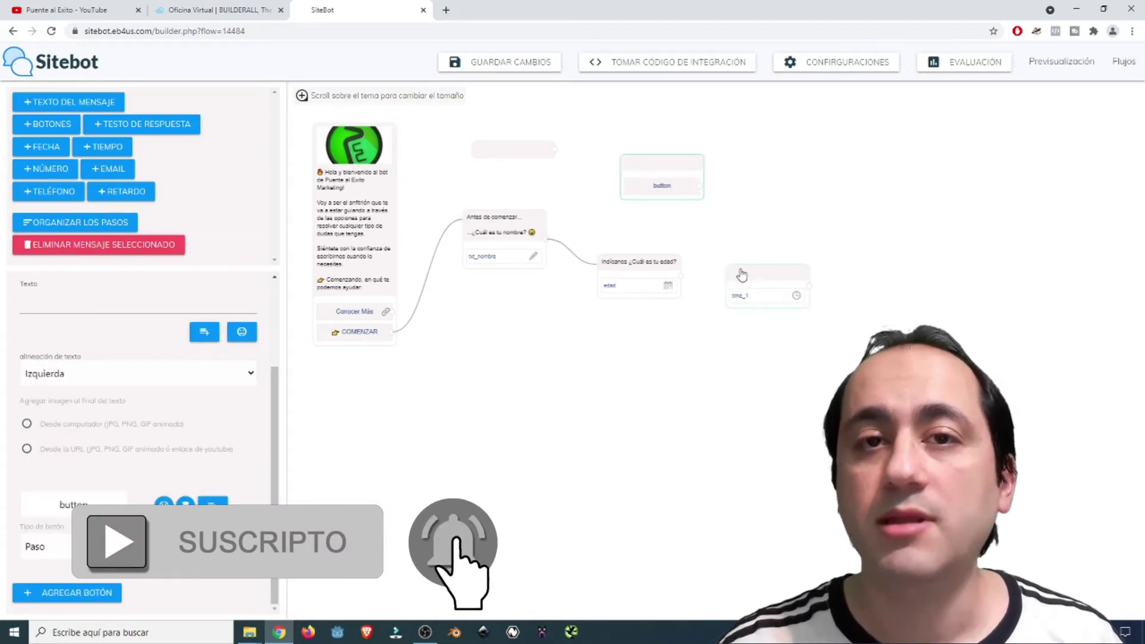
{"action": "left_click_drag", "start_coordinate": [751, 263], "coordinate": [763, 164]}
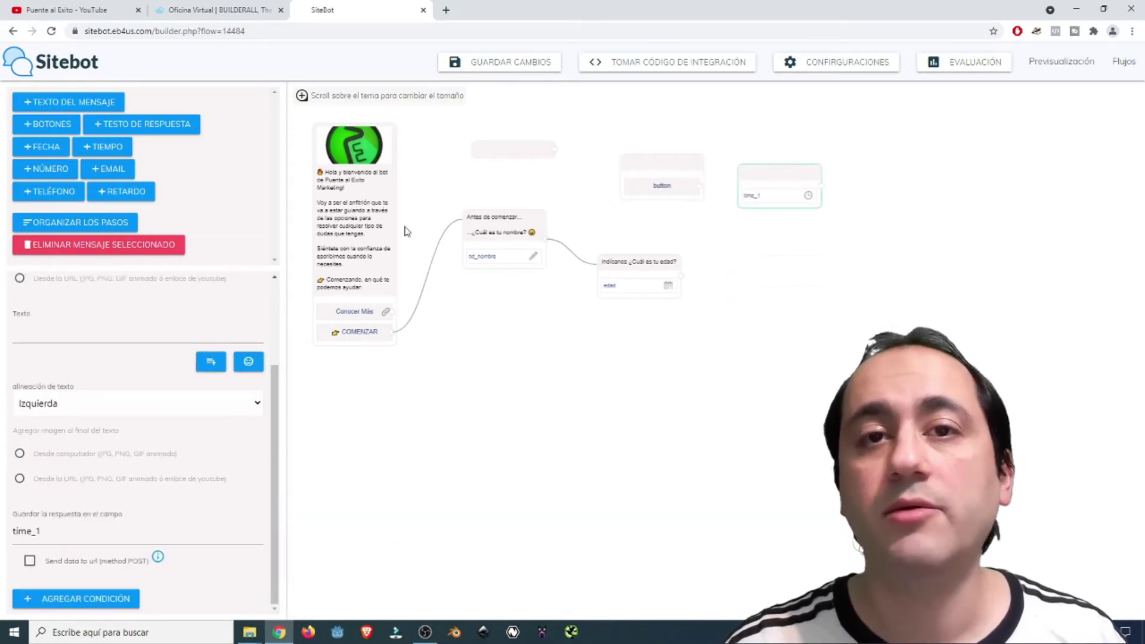
Add an email question block and place it beside the age question.
{"action": "left_click", "coordinate": [104, 173]}
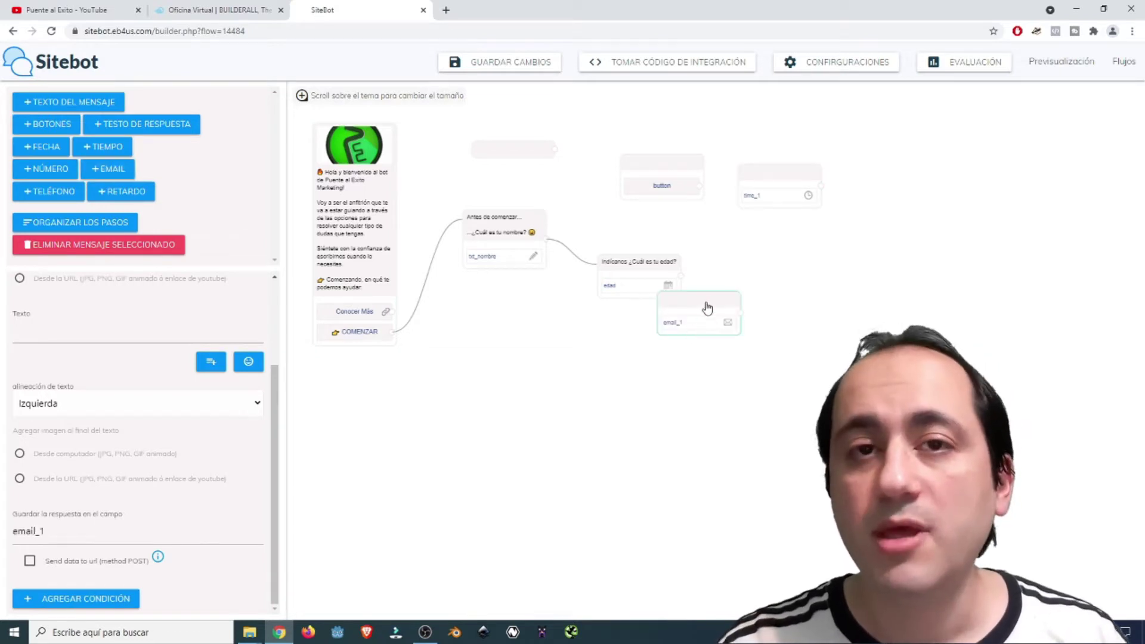
{"action": "left_click_drag", "start_coordinate": [730, 297], "coordinate": [789, 291]}
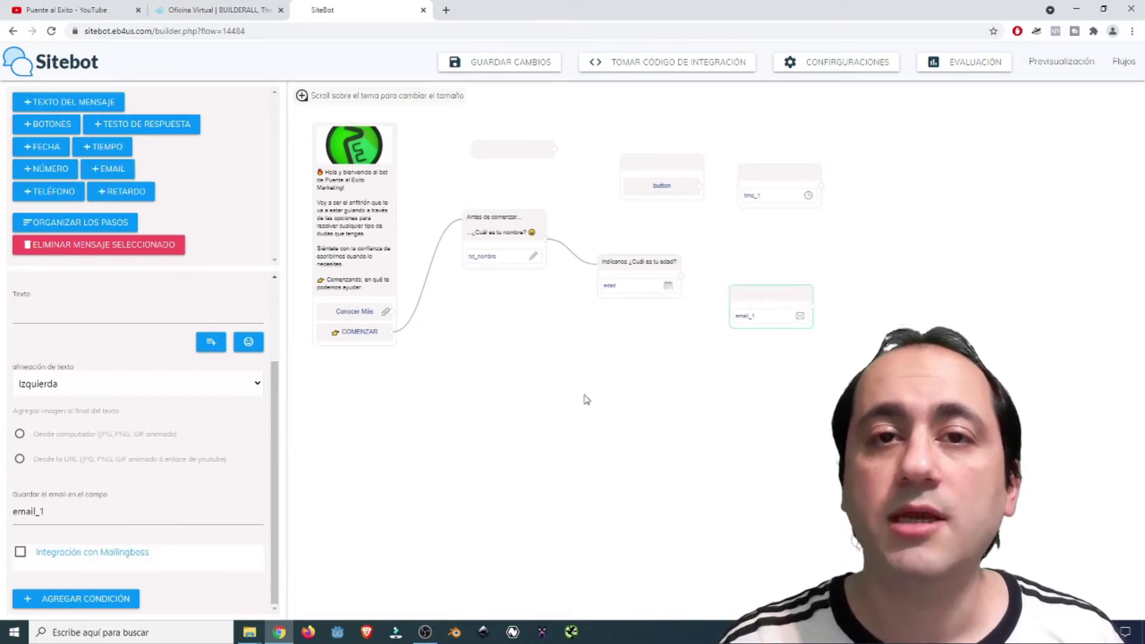
{"action": "left_click", "coordinate": [67, 312]}
{"action": "scroll", "coordinate": [250, 405], "scroll_direction": "up", "scroll_amount": 2}
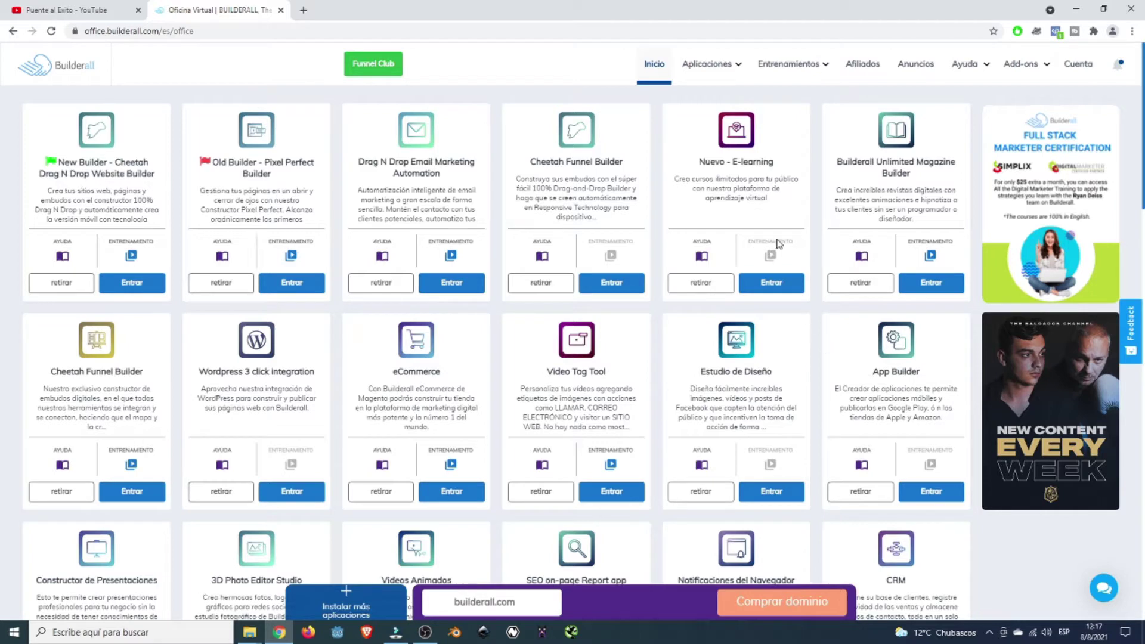
Open the application manager and view the Sitebot details among the Correo Electrónico y Gestión tools.
{"action": "mouse_move", "coordinate": [723, 84]}
{"action": "left_click", "coordinate": [356, 608]}
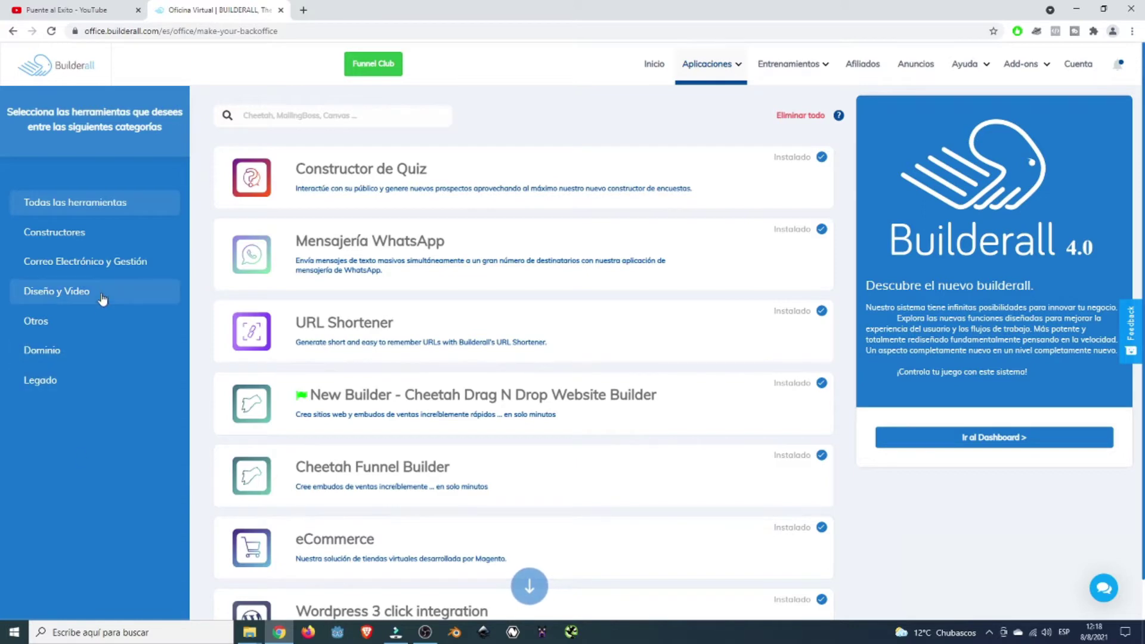
{"action": "left_click", "coordinate": [103, 265]}
{"action": "scroll", "coordinate": [429, 364], "scroll_direction": "down", "scroll_amount": 3}
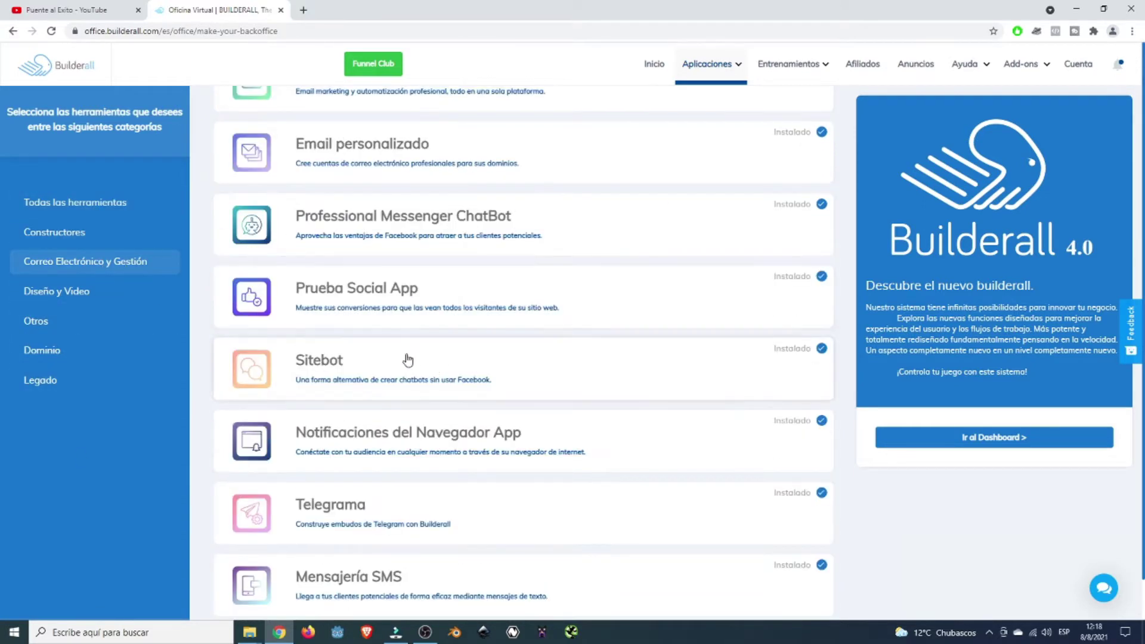
{"action": "left_click", "coordinate": [405, 362]}
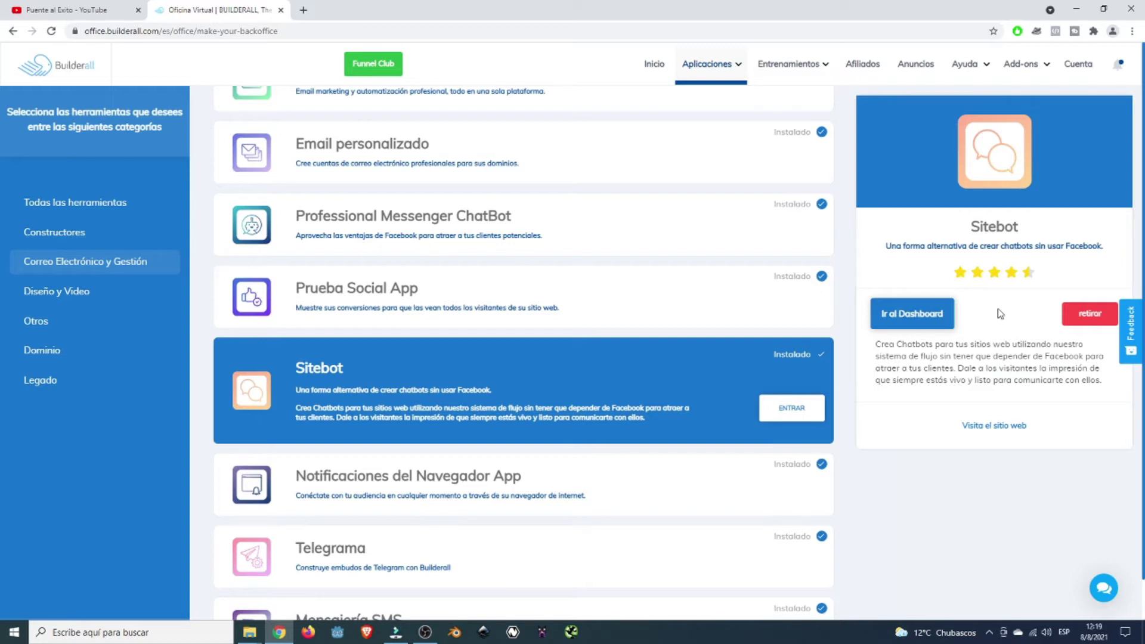
Launch Sitebot from the Builderall applications and open its list of flows.
{"action": "scroll", "coordinate": [826, 319], "scroll_direction": "up", "scroll_amount": 3}
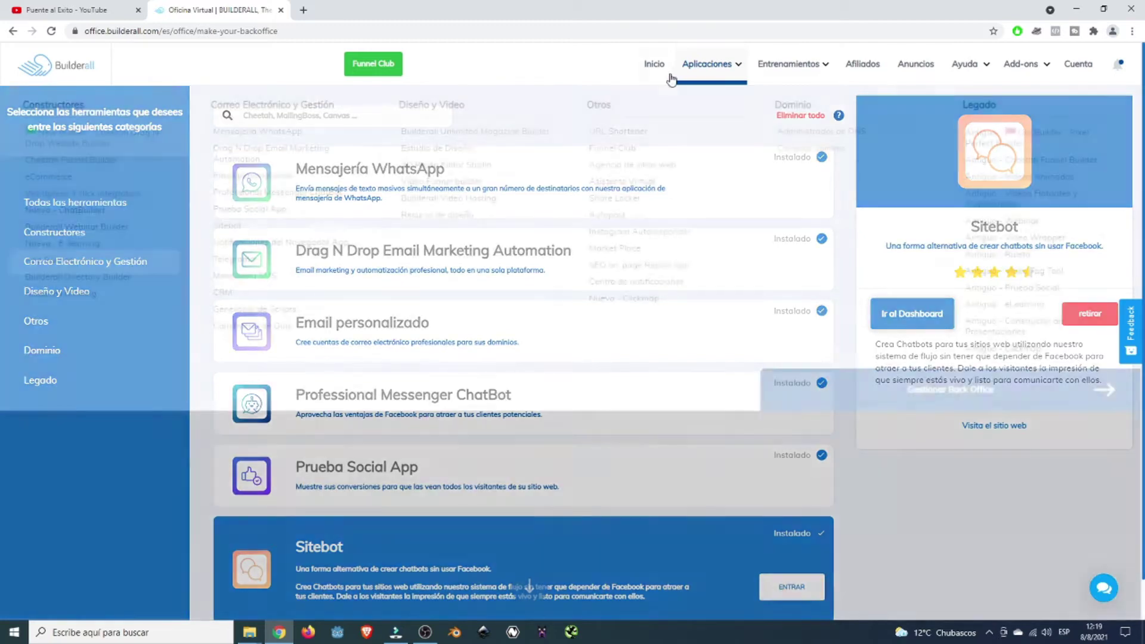
{"action": "mouse_move", "coordinate": [690, 86]}
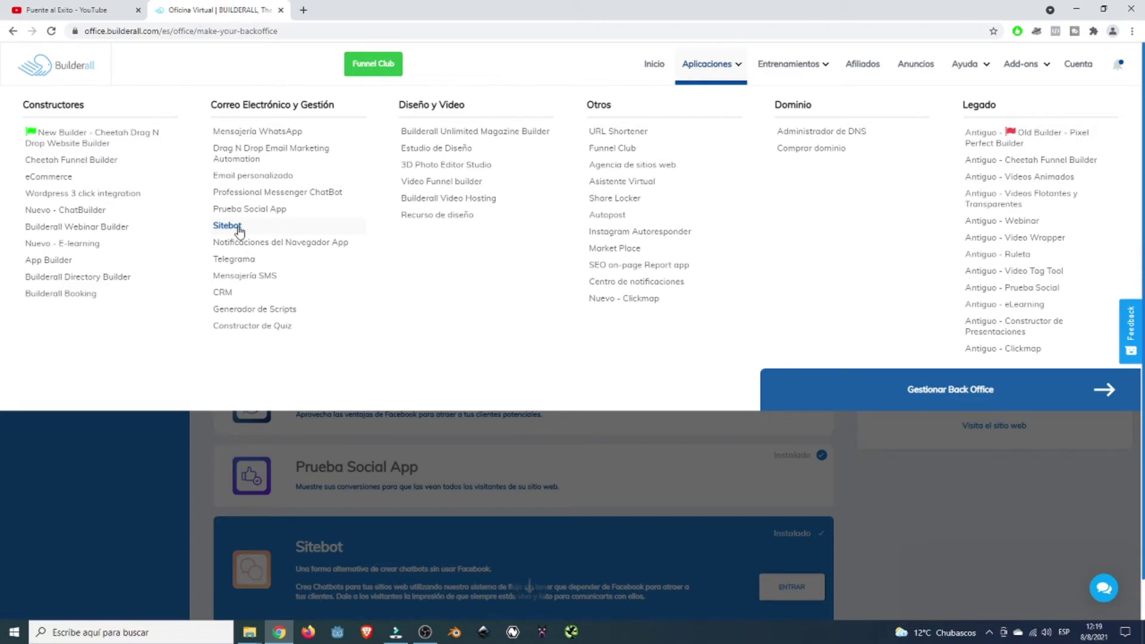
{"action": "left_click", "coordinate": [238, 230]}
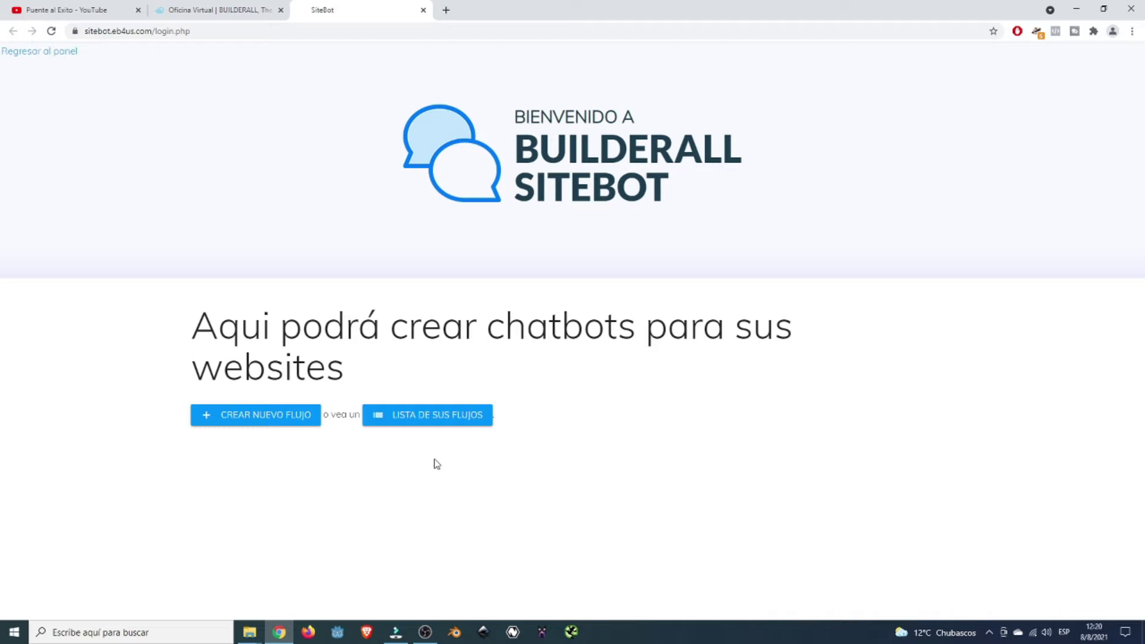
{"action": "left_click", "coordinate": [420, 422]}
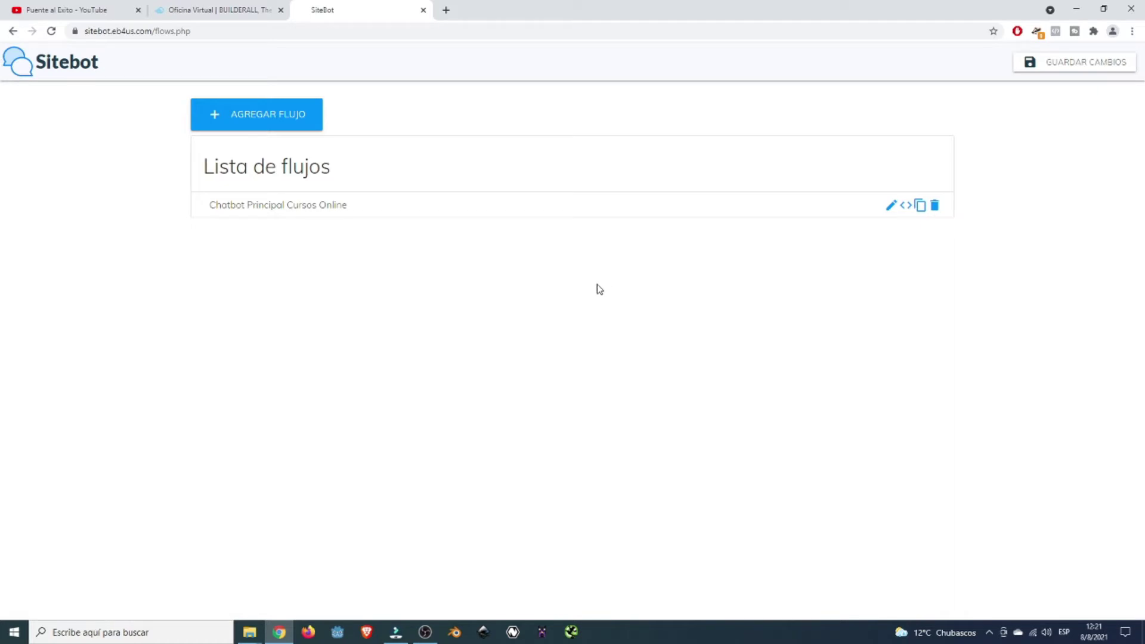
Create a new flow named "Chatbot Puente al Exito Marketing".
{"action": "left_click", "coordinate": [288, 119]}
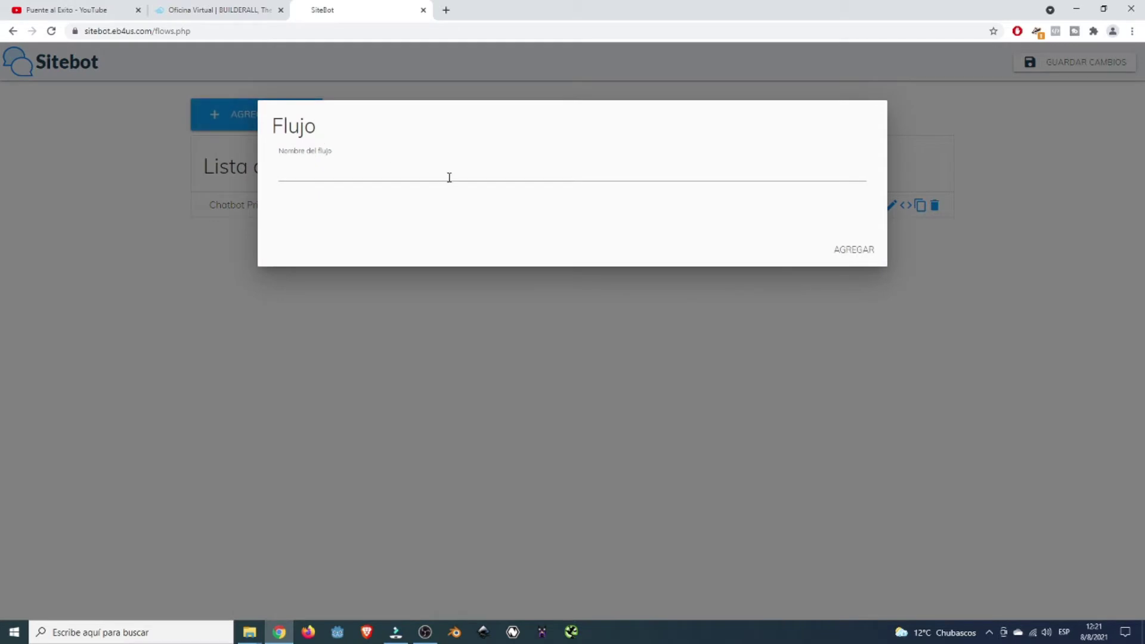
{"action": "left_click", "coordinate": [449, 176]}
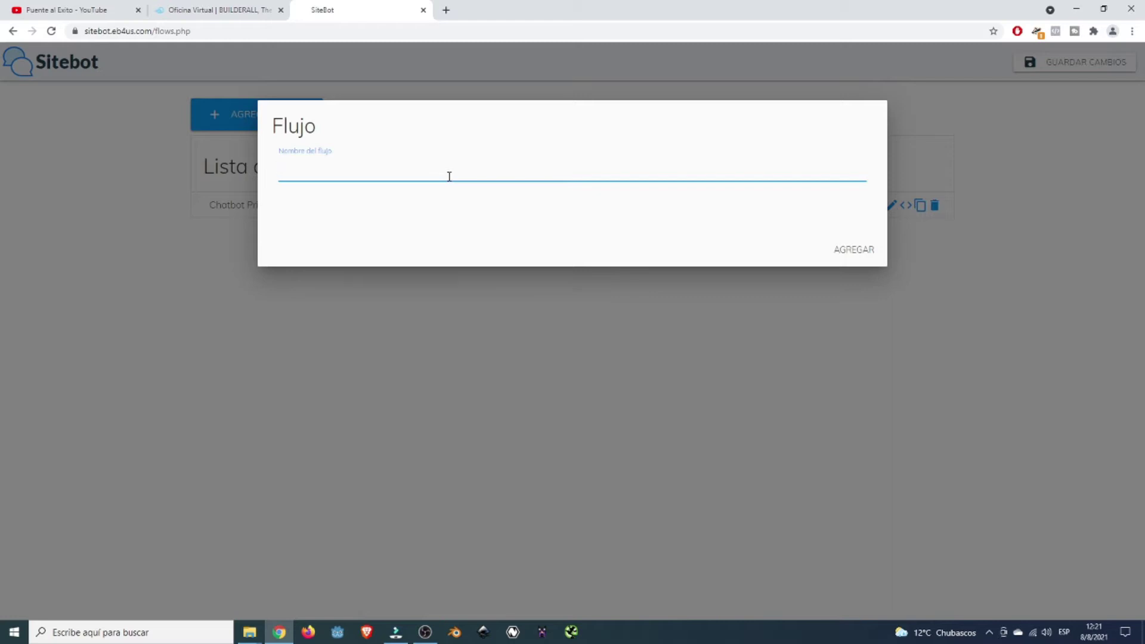
{"action": "type", "text": "Chtbot"}
{"action": "key", "text": "Left"}
{"action": "key", "text": "Left"}
{"action": "key", "text": "Left"}
{"action": "key", "text": "Left"}
{"action": "type", "text": "a"}
{"action": "key", "text": "End"}
{"action": "type", "text": "Puente al Exito Mar"}
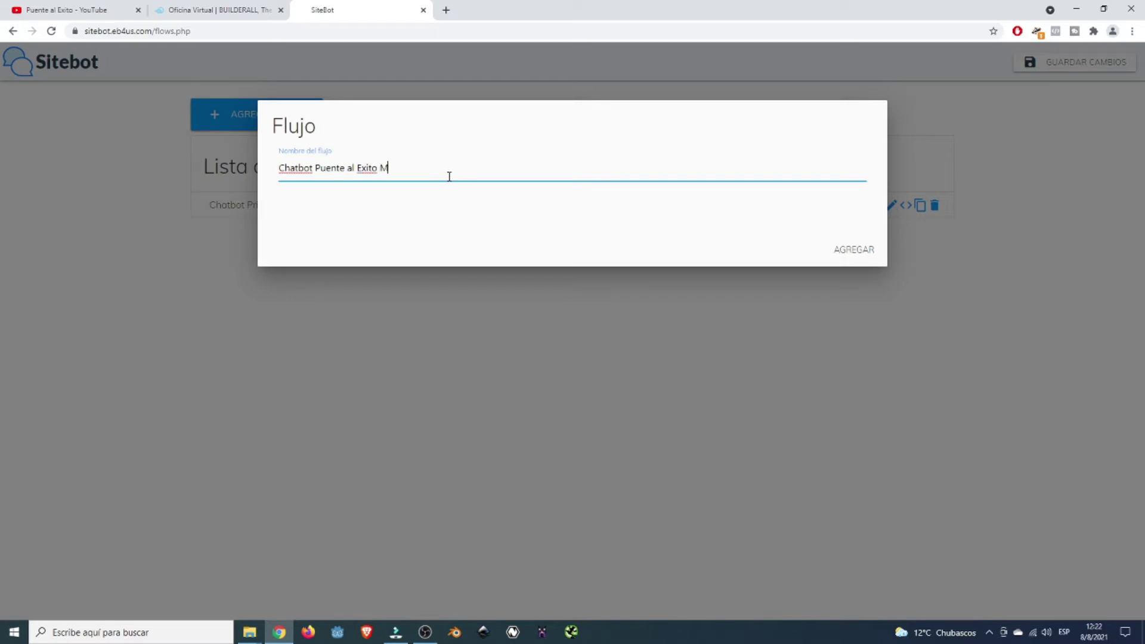
{"action": "type", "text": "keting"}
{"action": "left_click", "coordinate": [854, 253]}
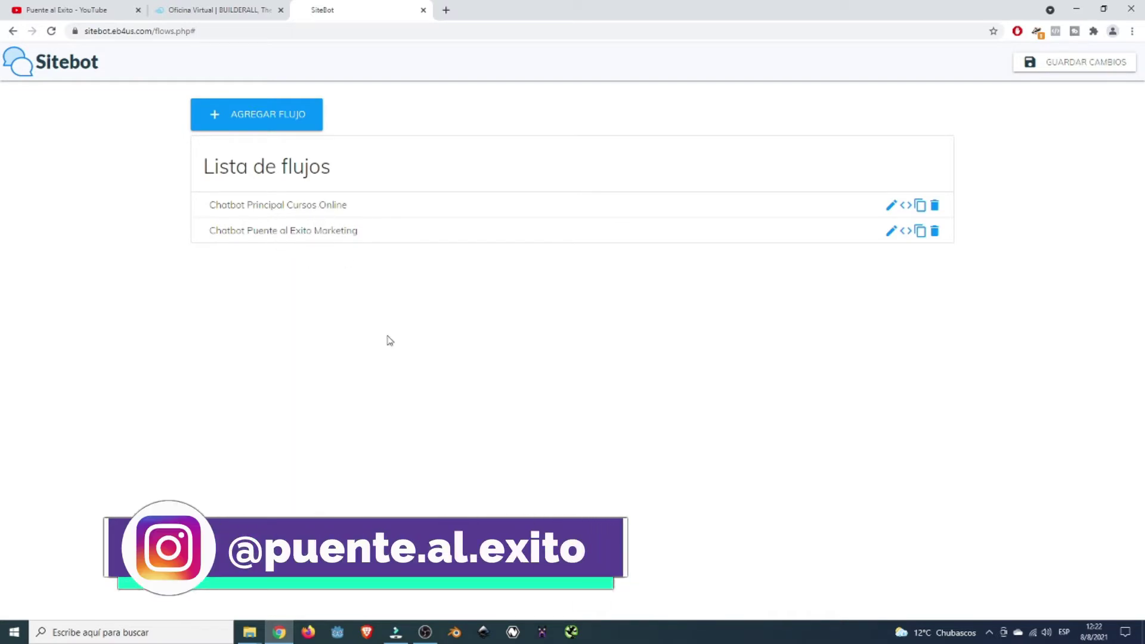
Open the Chatbot Puente al Exito Marketing flow and move its Hello message block away from the canvas corner.
{"action": "left_click", "coordinate": [247, 238]}
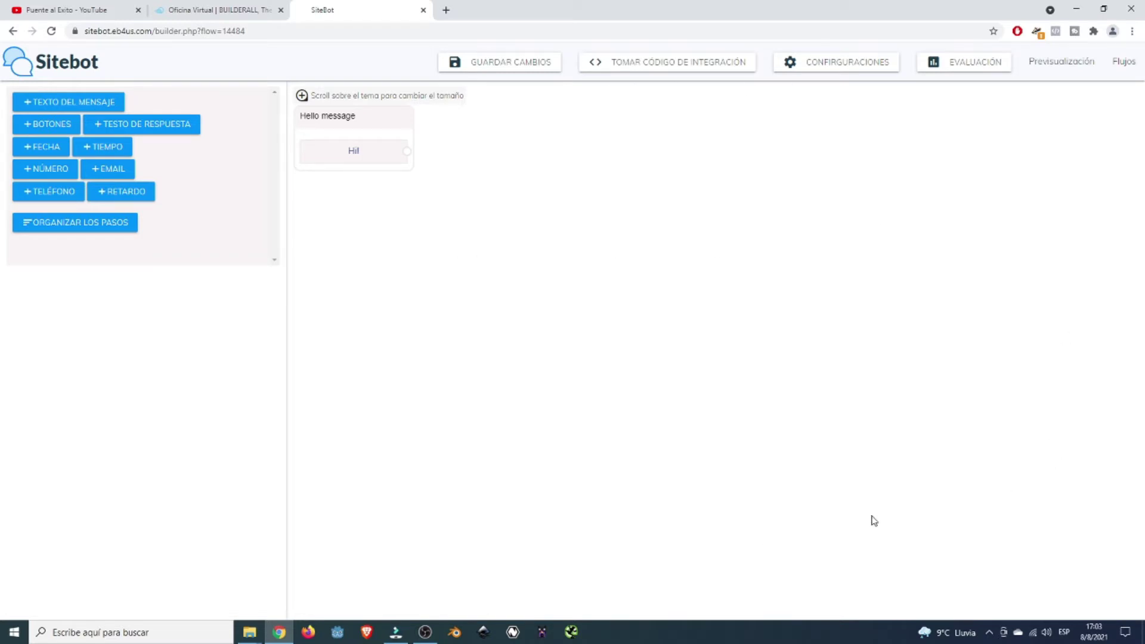
{"action": "left_click", "coordinate": [368, 119]}
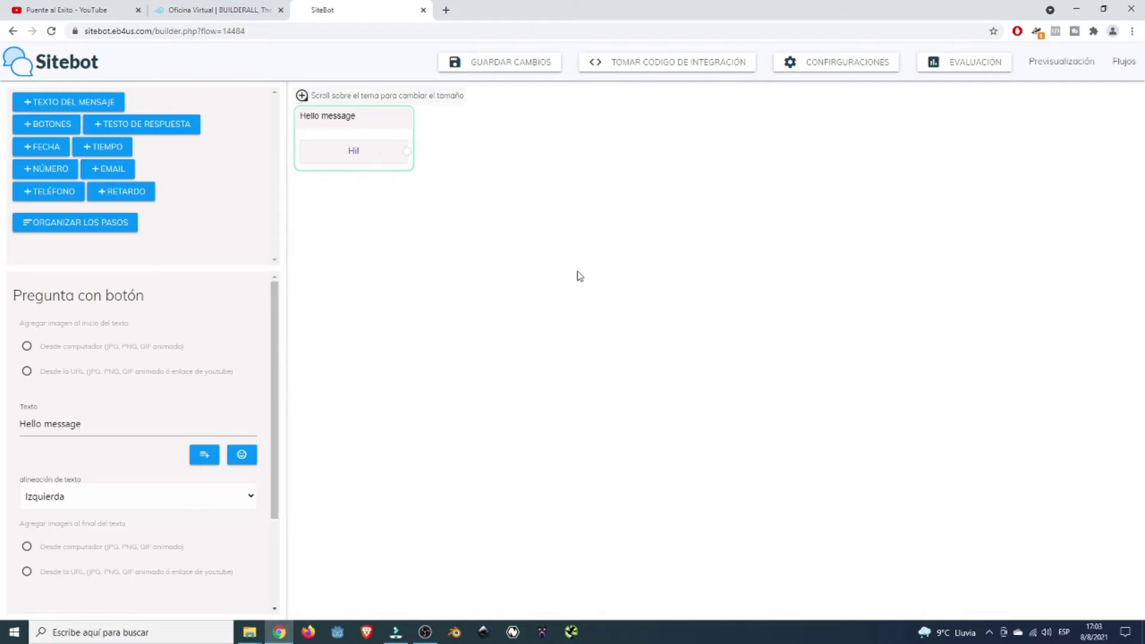
{"action": "scroll", "coordinate": [579, 276], "scroll_direction": "down", "scroll_amount": 4}
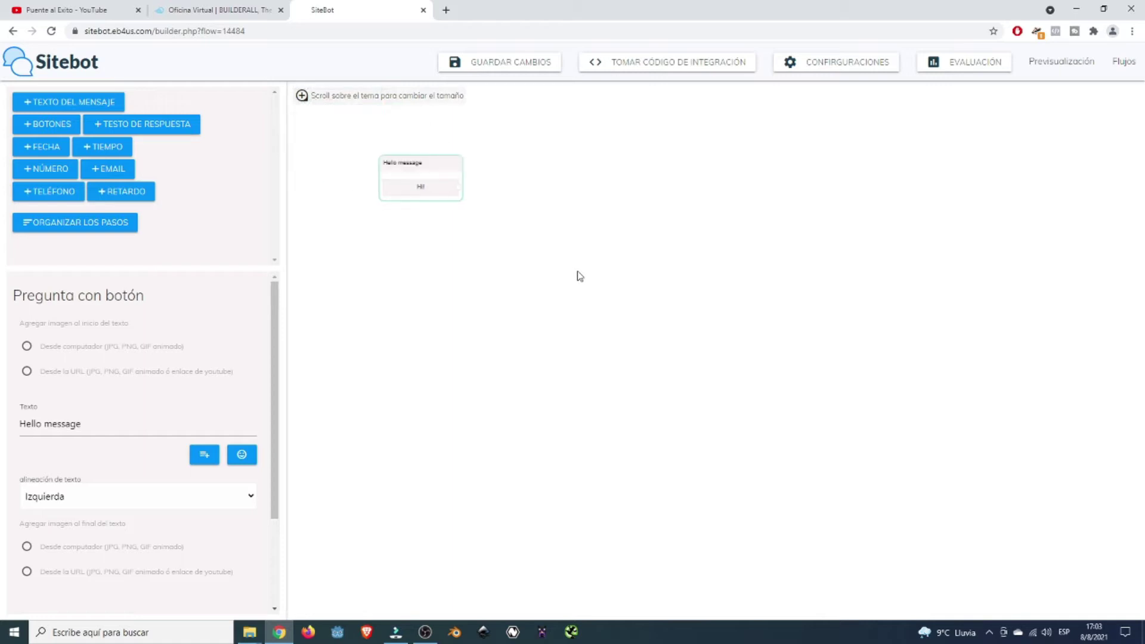
{"action": "scroll", "coordinate": [579, 276], "scroll_direction": "up", "scroll_amount": 4}
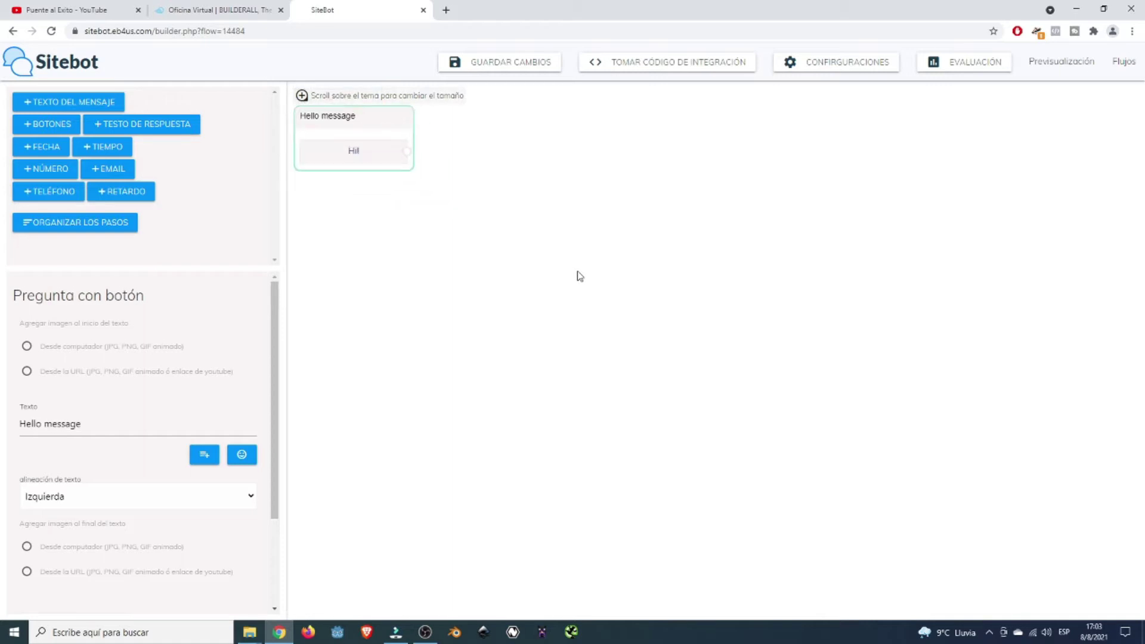
{"action": "scroll", "coordinate": [579, 275], "scroll_direction": "up", "scroll_amount": 1}
{"action": "scroll", "coordinate": [580, 275], "scroll_direction": "down", "scroll_amount": 2}
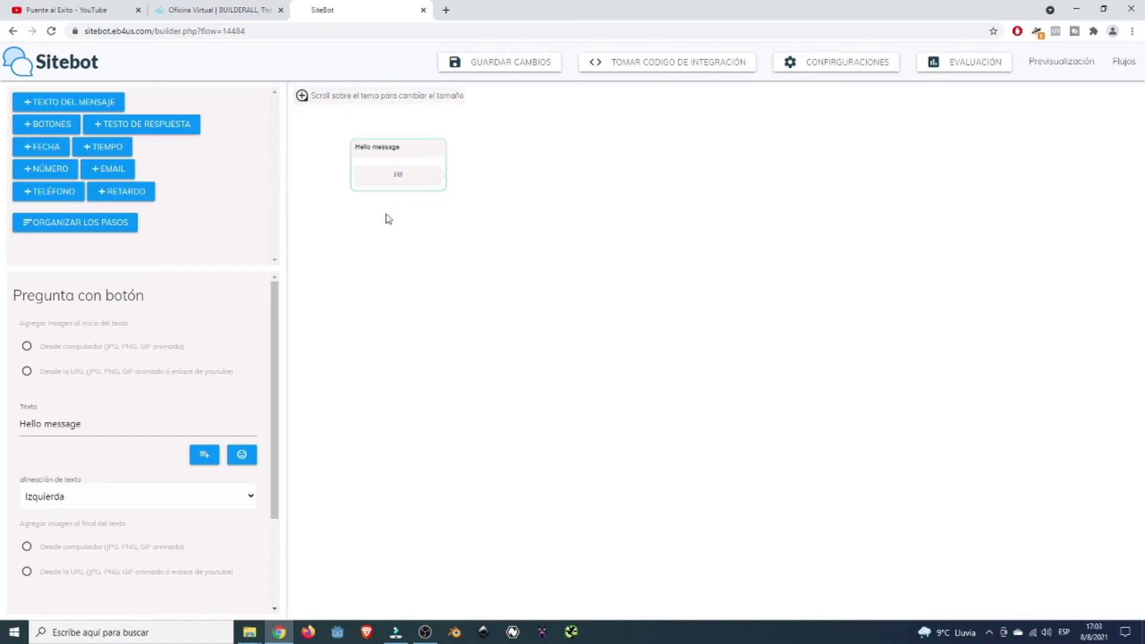
{"action": "left_click_drag", "start_coordinate": [396, 149], "coordinate": [443, 135]}
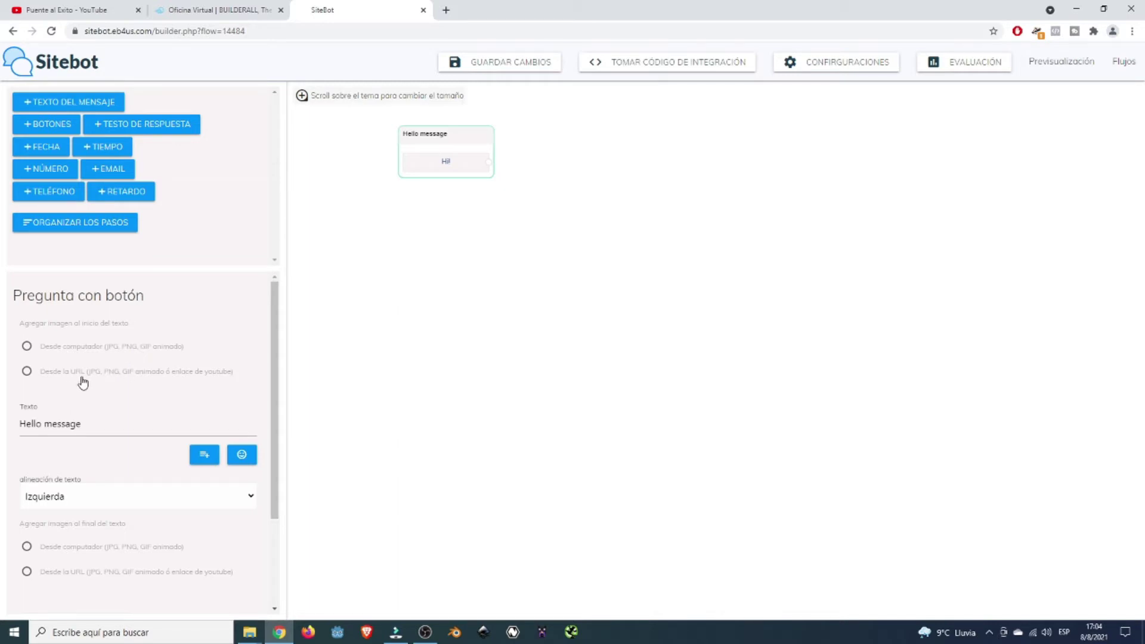
Replace the Hello message text with "Hola y bienvenido al bot de Puente al Exito Marketing!" and a sentence introducing the guiding anfitrión.
{"action": "scroll", "coordinate": [94, 394], "scroll_direction": "down", "scroll_amount": 1}
{"action": "left_click_drag", "start_coordinate": [90, 366], "coordinate": [5, 383]}
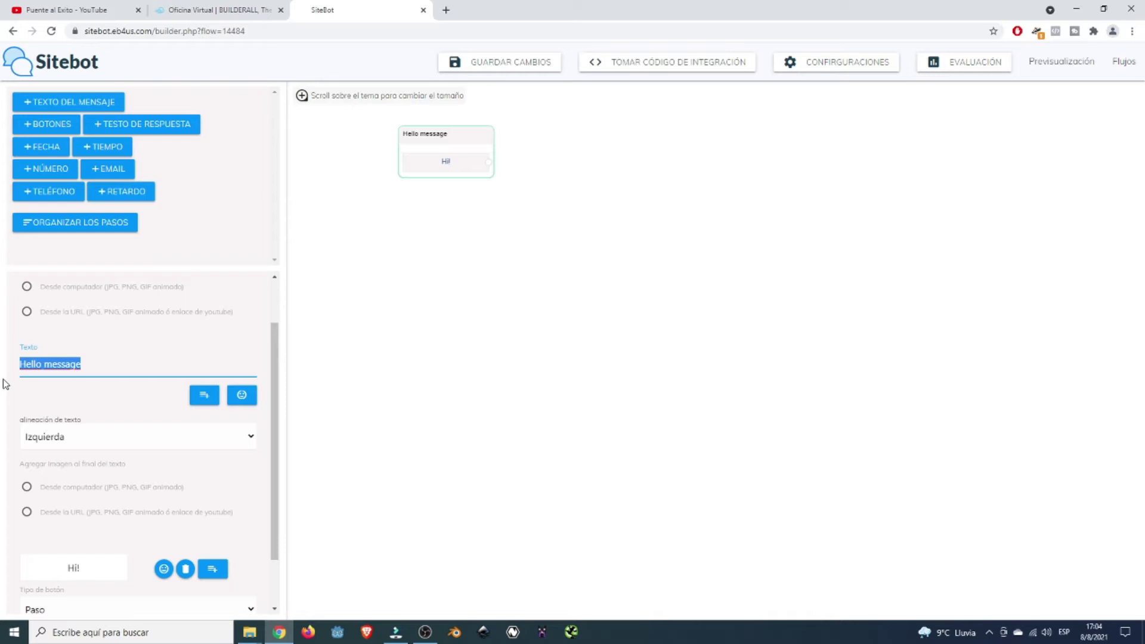
{"action": "type", "text": "Ho"}
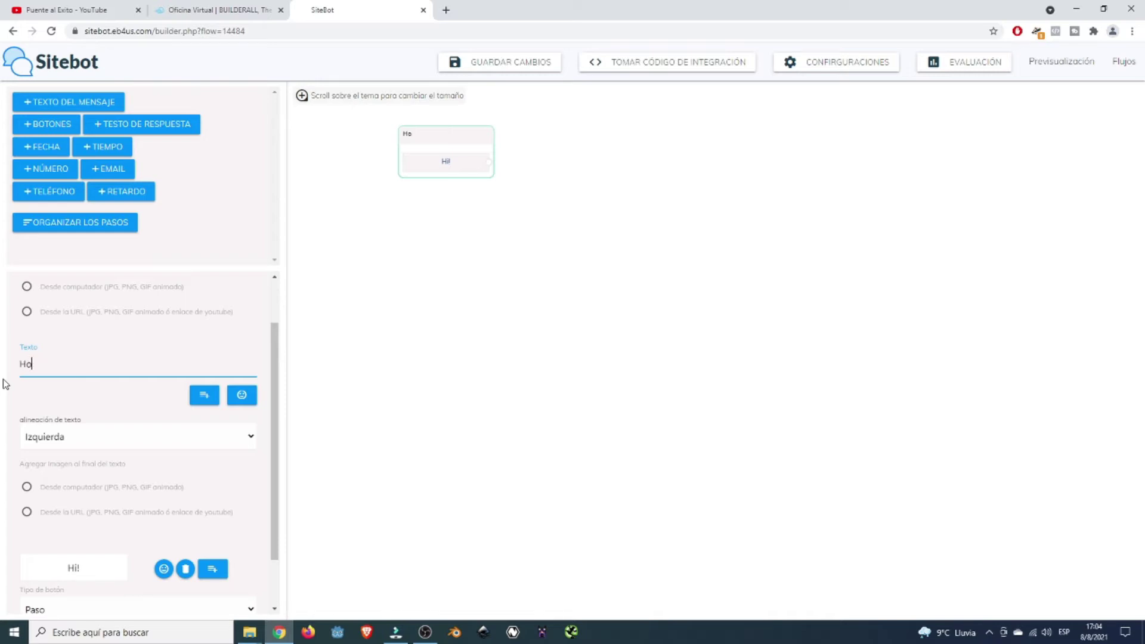
{"action": "type", "text": "la y bienvenido al bot de Puente al "}
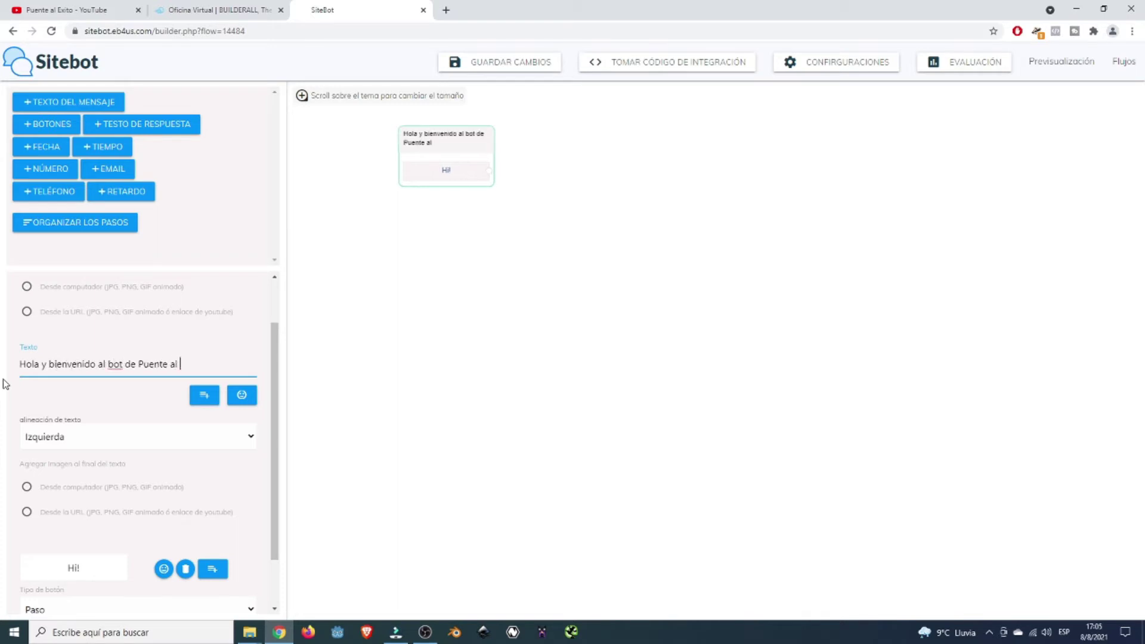
{"action": "type", "text": "Exito Marketing! Voy a ser el anfitrión que te va a estar guiando a través de las opciones para que t"}
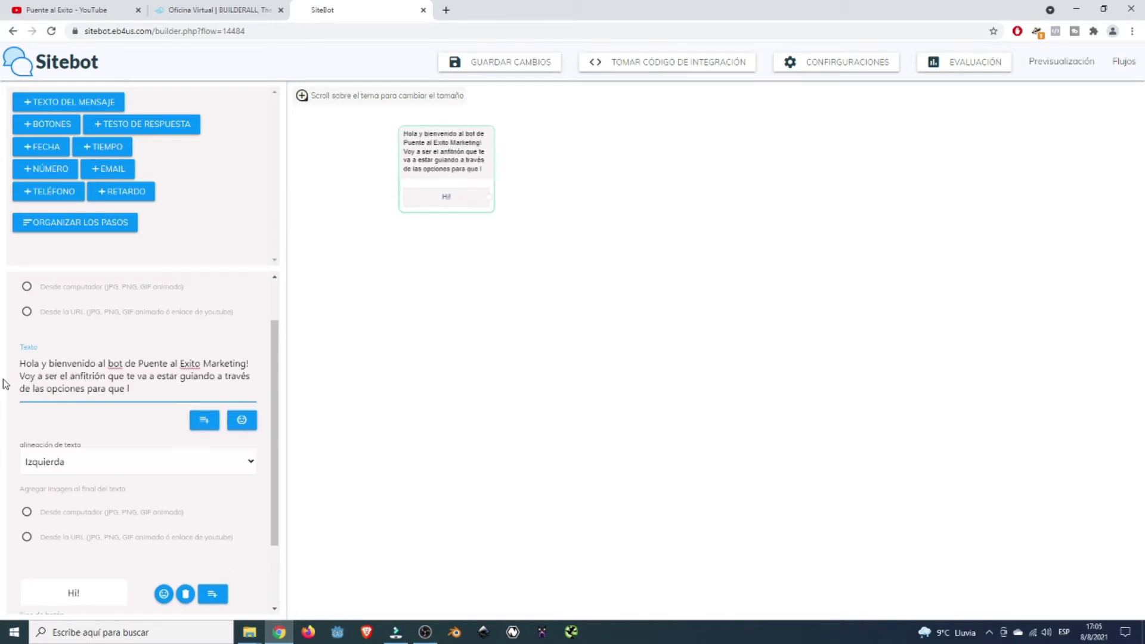
{"action": "type", "text": "e sientas en confianza de sacarte todas las dudas."}
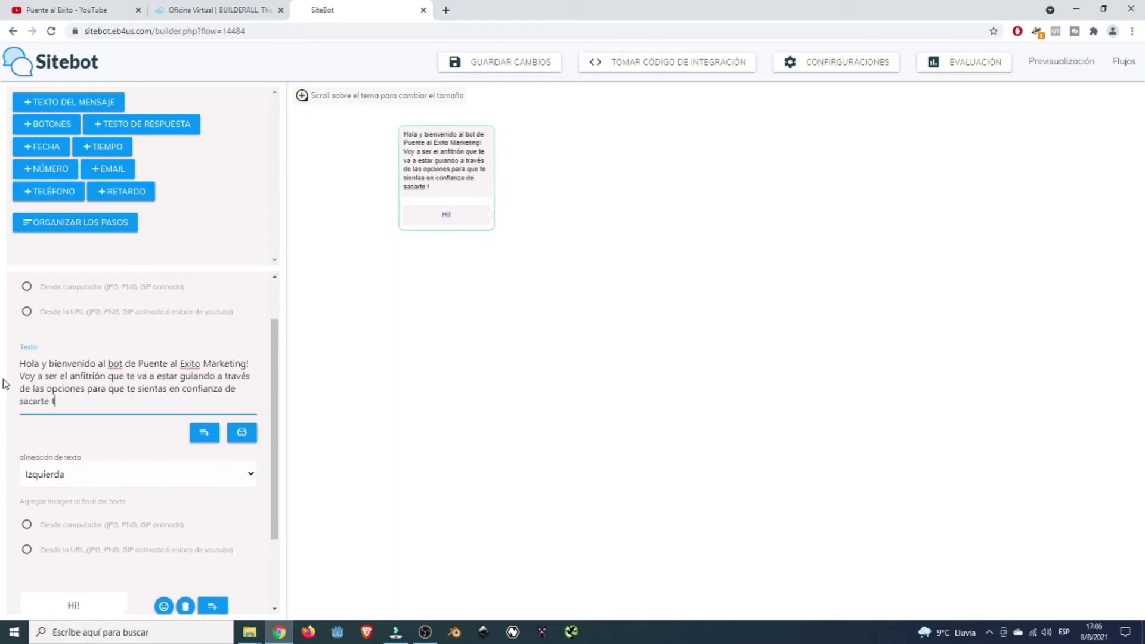
Put the anfitrión sentence in its own paragraph and reword its ending to "resolver cualquier tipo de dudas que tengas.".
{"action": "key", "text": "Return"}
{"action": "key", "text": "ctrl+BackSpace"}
{"action": "key", "text": "ctrl+BackSpace"}
{"action": "key", "text": "ctrl+BackSpace"}
{"action": "key", "text": "ctrl+BackSpace"}
{"action": "key", "text": "ctrl+BackSpace"}
{"action": "key", "text": "ctrl+BackSpace"}
{"action": "key", "text": "ctrl+BackSpace"}
{"action": "key", "text": "ctrl+BackSpace"}
{"action": "key", "text": "ctrl+BackSpace"}
{"action": "key", "text": "ctrl+BackSpace"}
{"action": "key", "text": "ctrl+BackSpace"}
{"action": "type", "text": "resolver cualquier tipo de dudas que tengas."}
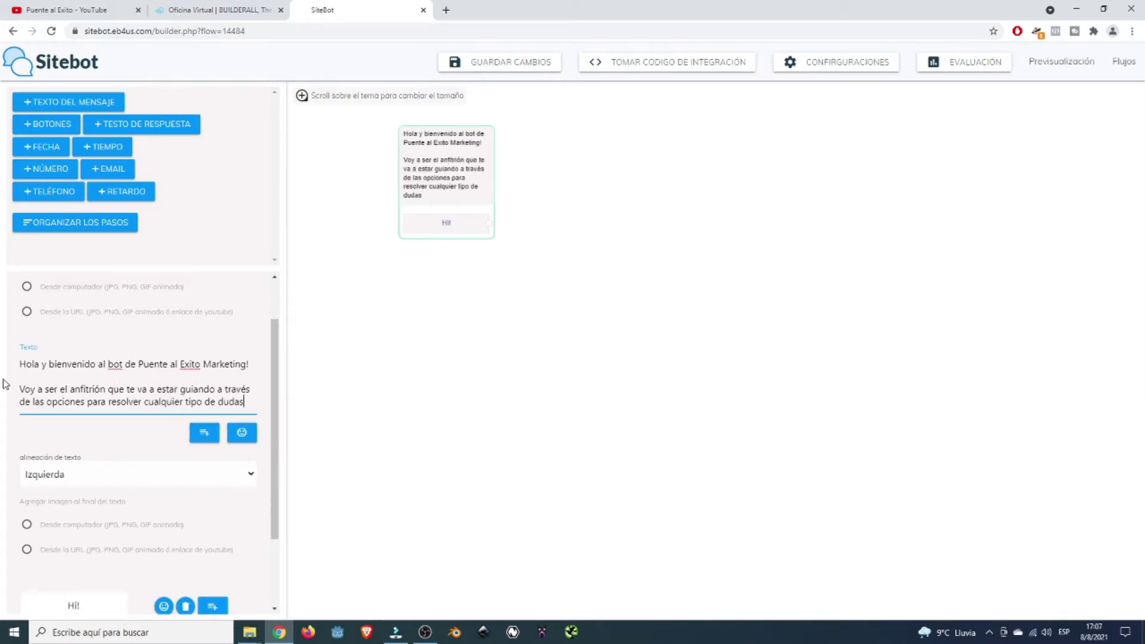
Add the paragraphs "Siéntete con la confianza de escribirnos cuando lo necesites." and "Comenzando, en qué te podemos ayudar:" to the welcome message.
{"action": "key", "text": "Return"}
{"action": "key", "text": "Return"}
{"action": "type", "text": "Siéntete con la confianza de escribirnos cuando lo necesites."}
{"action": "key", "text": "Return"}
{"action": "key", "text": "Return"}
{"action": "type", "text": "Comenzando, en qué te podemos ayudar:"}
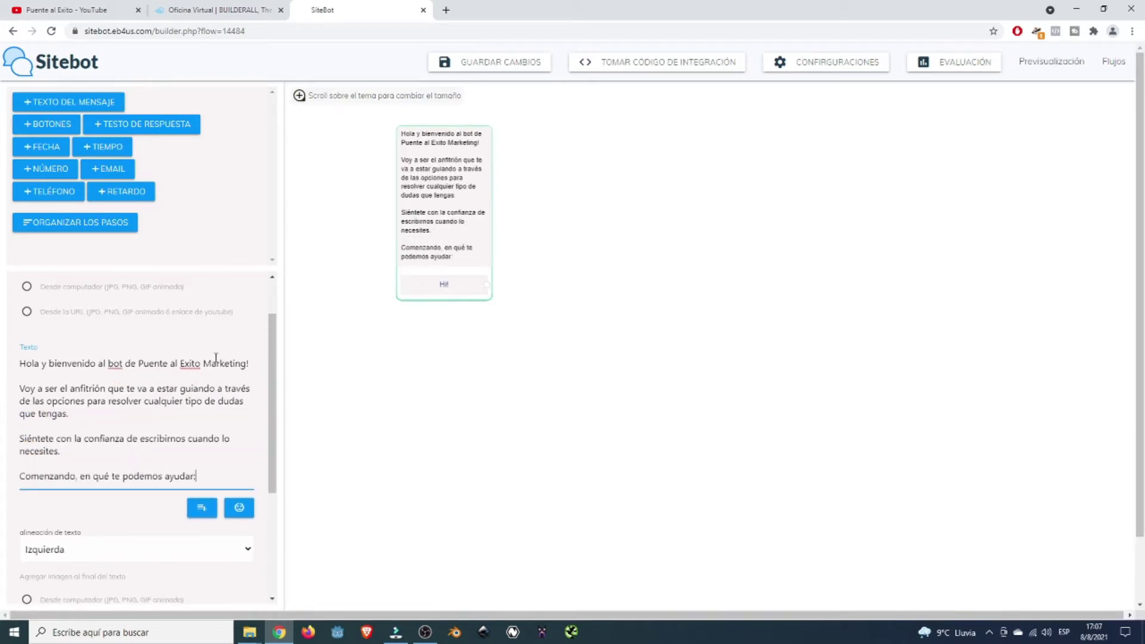
Insert a pointing-hand emoji before "Comenzando" and a fire emoji before "Hola" in the welcome message.
{"action": "scroll", "coordinate": [188, 443], "scroll_direction": "up", "scroll_amount": 1}
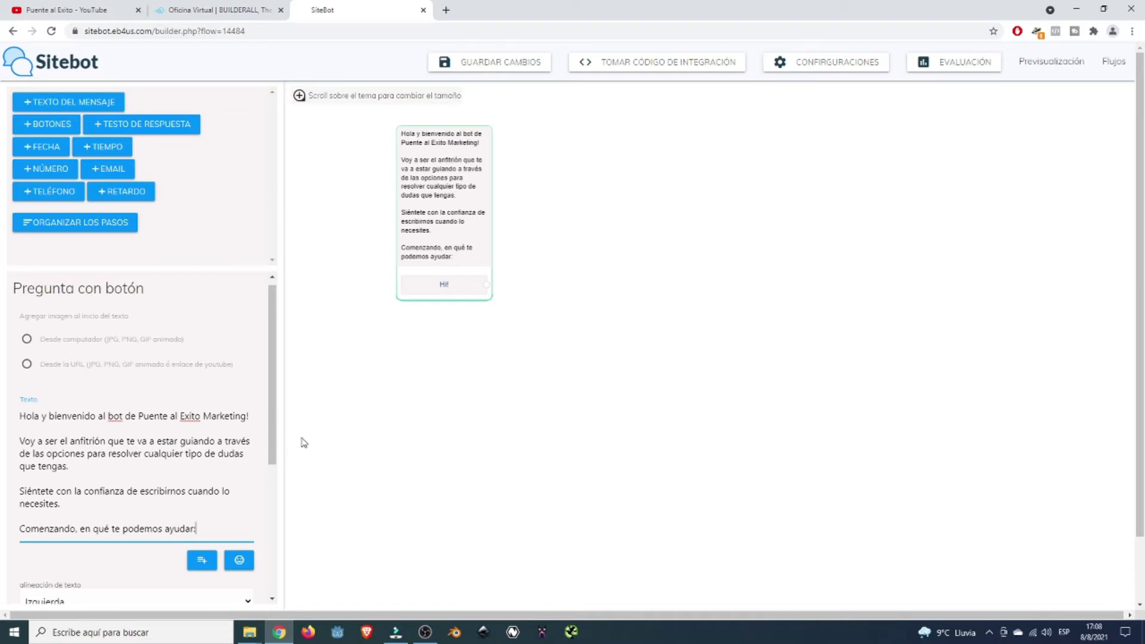
{"action": "left_click", "coordinate": [239, 561]}
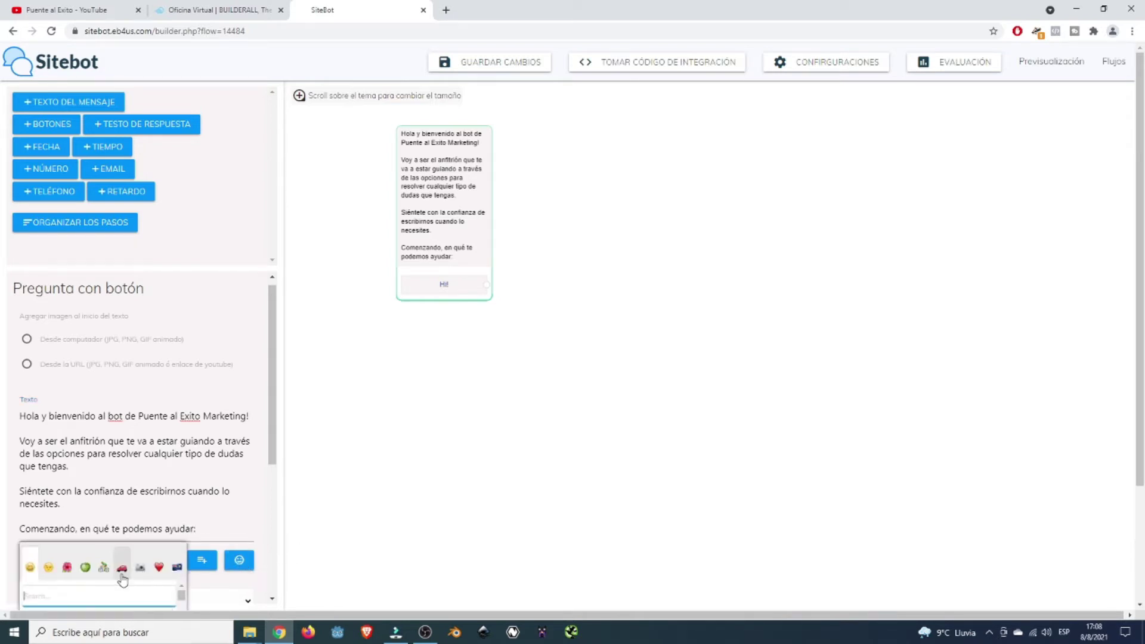
{"action": "scroll", "coordinate": [123, 578], "scroll_direction": "down", "scroll_amount": 2}
{"action": "scroll", "coordinate": [99, 520], "scroll_direction": "down", "scroll_amount": 2}
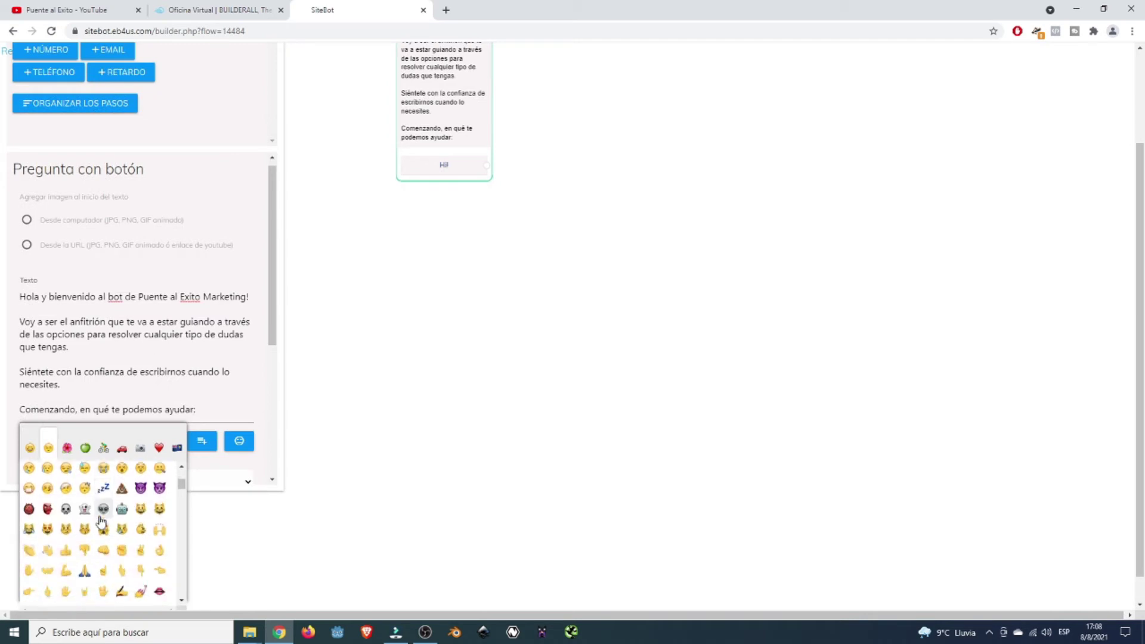
{"action": "scroll", "coordinate": [101, 522], "scroll_direction": "down", "scroll_amount": 2}
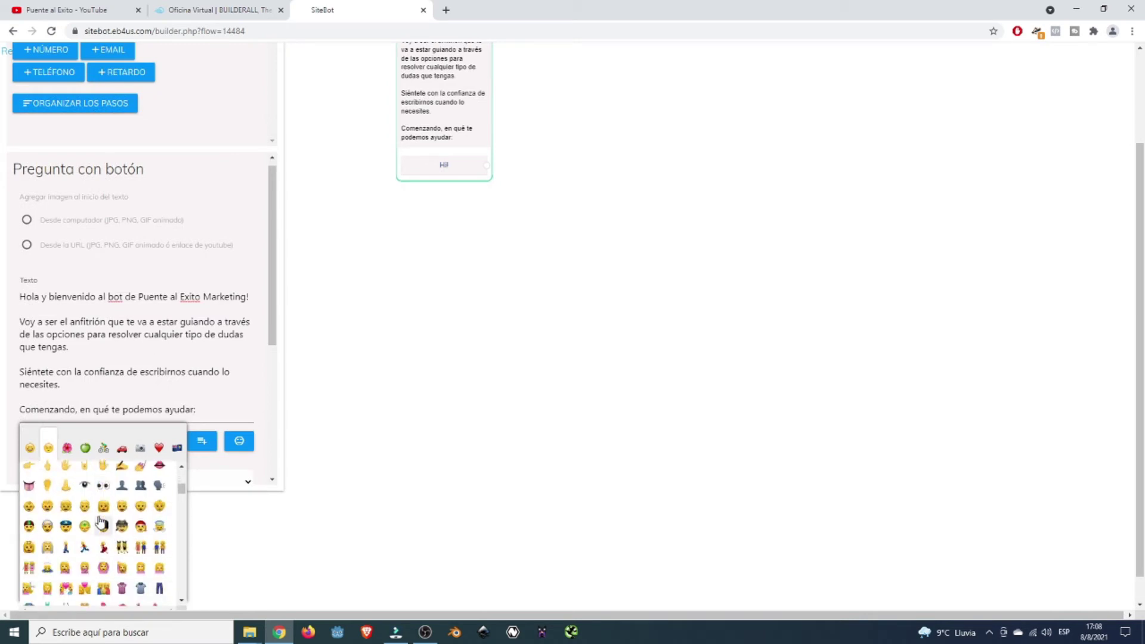
{"action": "left_click", "coordinate": [28, 468]}
{"action": "left_click_drag", "start_coordinate": [216, 412], "coordinate": [201, 413]}
{"action": "key", "text": "ctrl+c"}
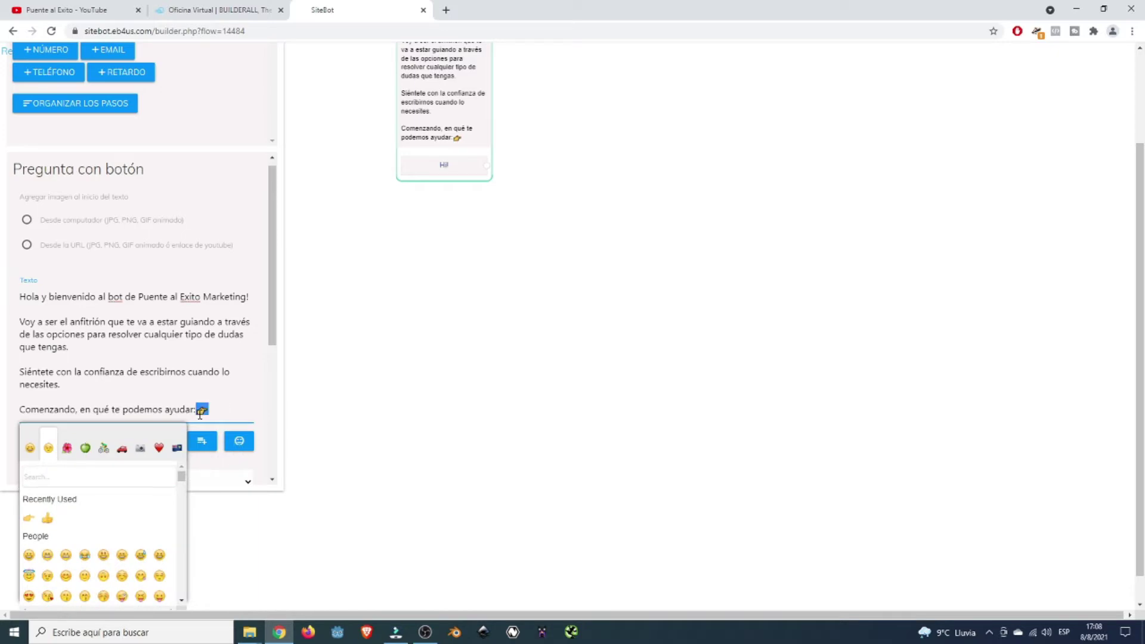
{"action": "key", "text": "Escape"}
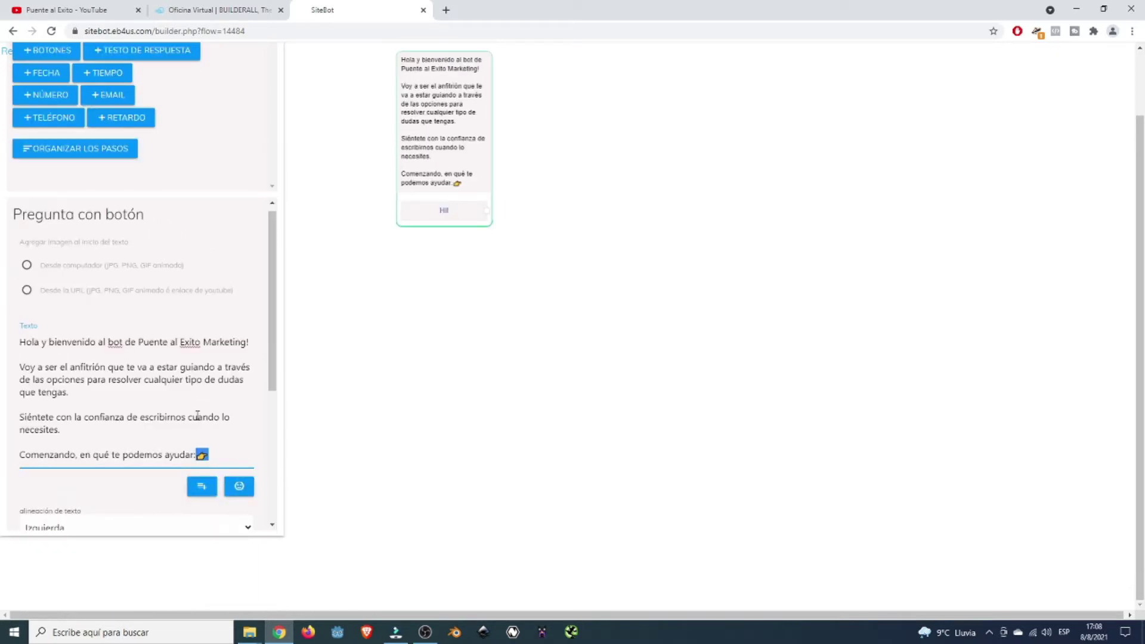
{"action": "key", "text": "BackSpace"}
{"action": "key", "text": "ctrl+v"}
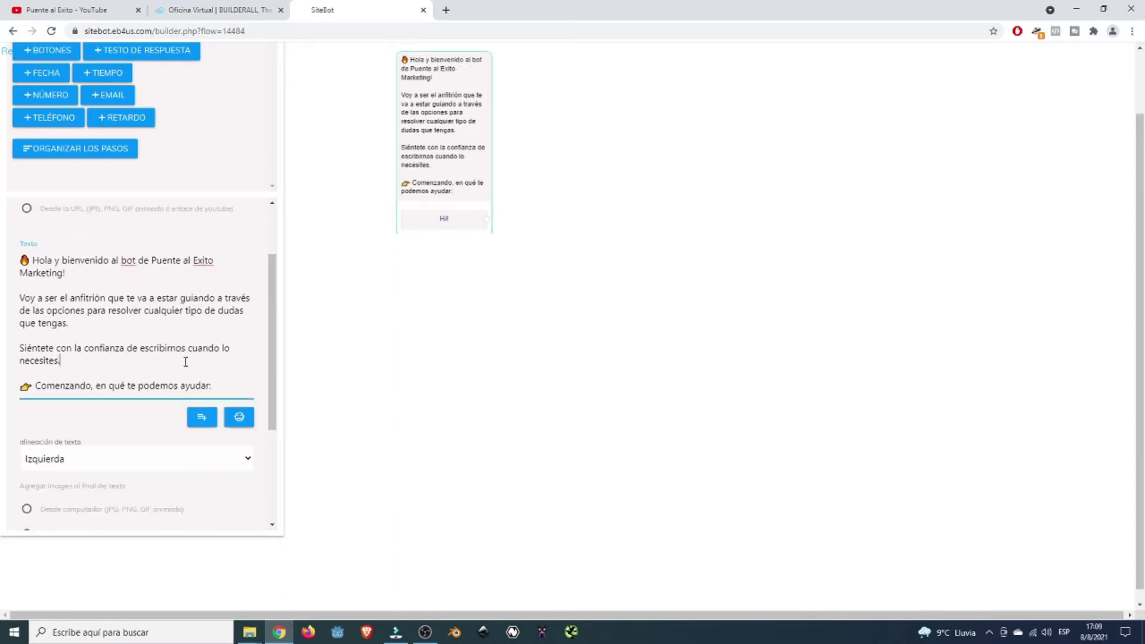
Add the image "ICONO Logo 2020 sin fondo.png" from the computer at the start of the welcome message.
{"action": "scroll", "coordinate": [185, 362], "scroll_direction": "down", "scroll_amount": 1}
{"action": "scroll", "coordinate": [186, 362], "scroll_direction": "up", "scroll_amount": 1}
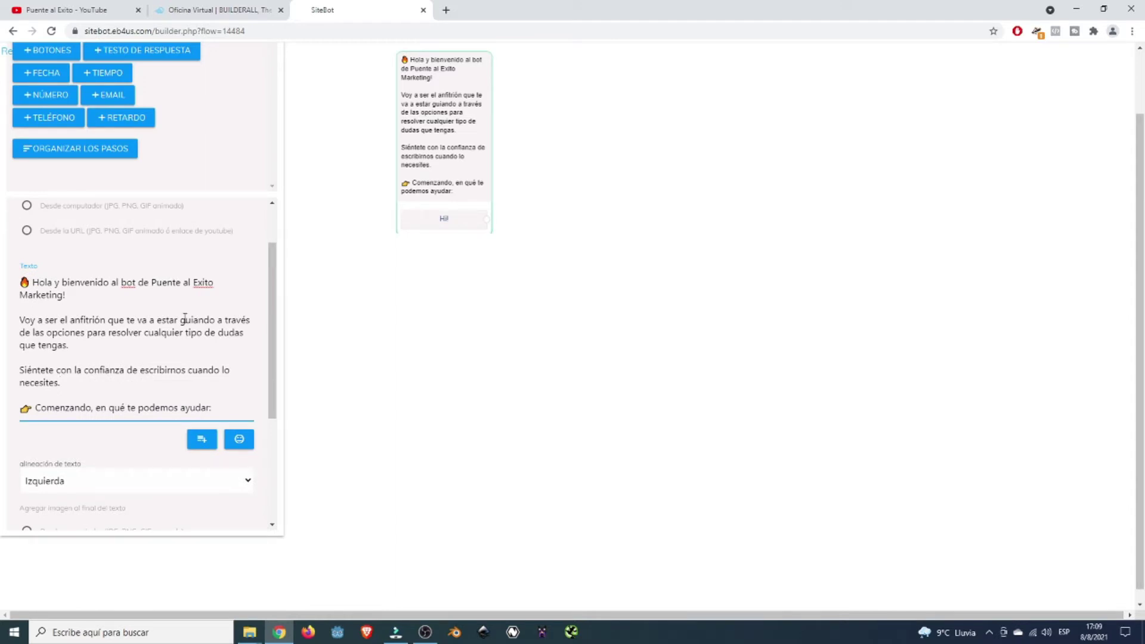
{"action": "scroll", "coordinate": [90, 364], "scroll_direction": "up", "scroll_amount": 1}
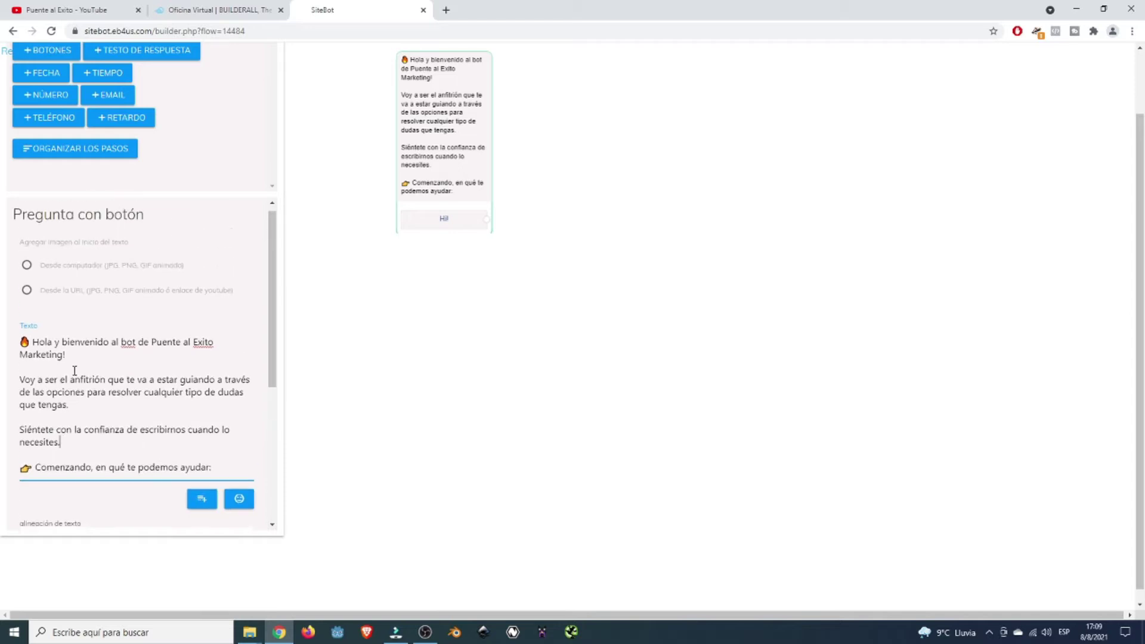
{"action": "left_click", "coordinate": [79, 271]}
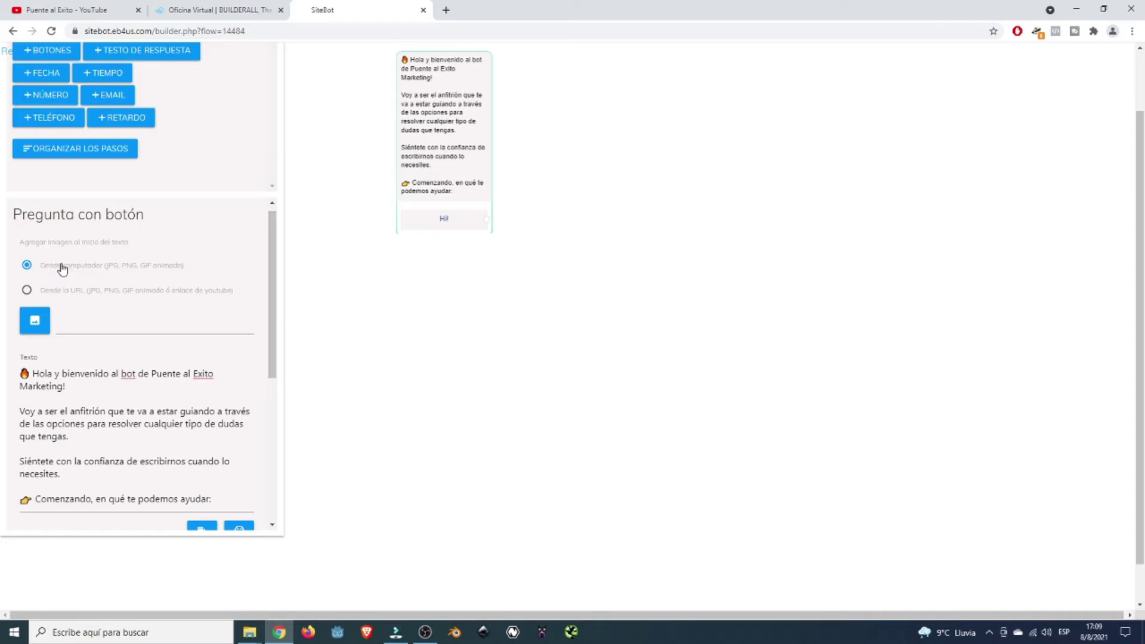
{"action": "left_click", "coordinate": [48, 311]}
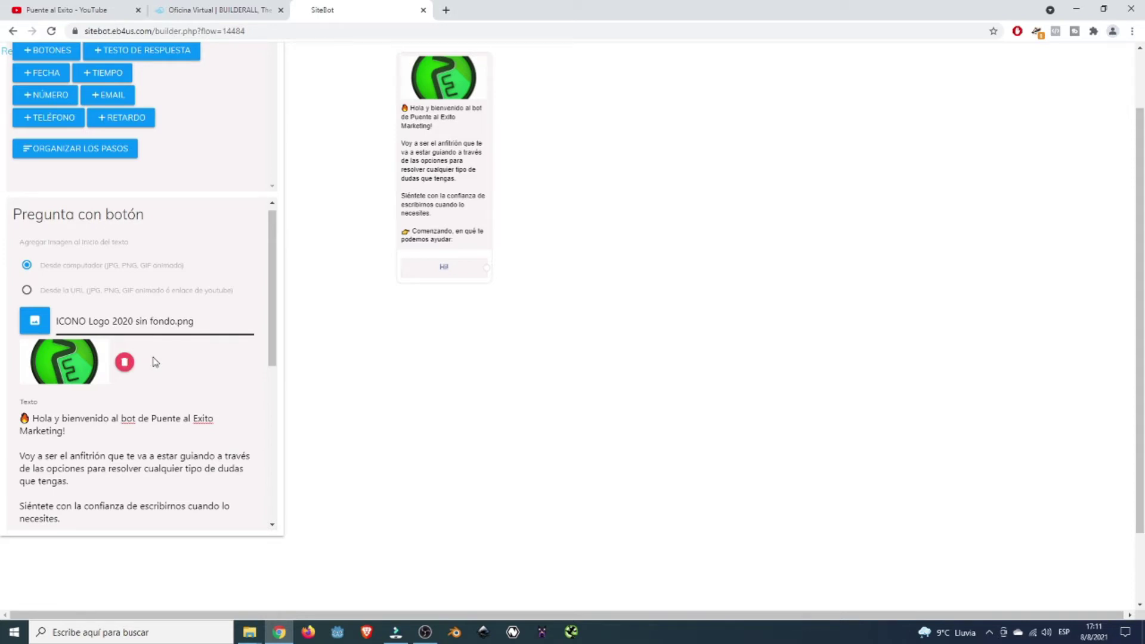
Look through the text alignment options of the welcome message, keeping Izquierda.
{"action": "scroll", "coordinate": [155, 362], "scroll_direction": "down", "scroll_amount": 4}
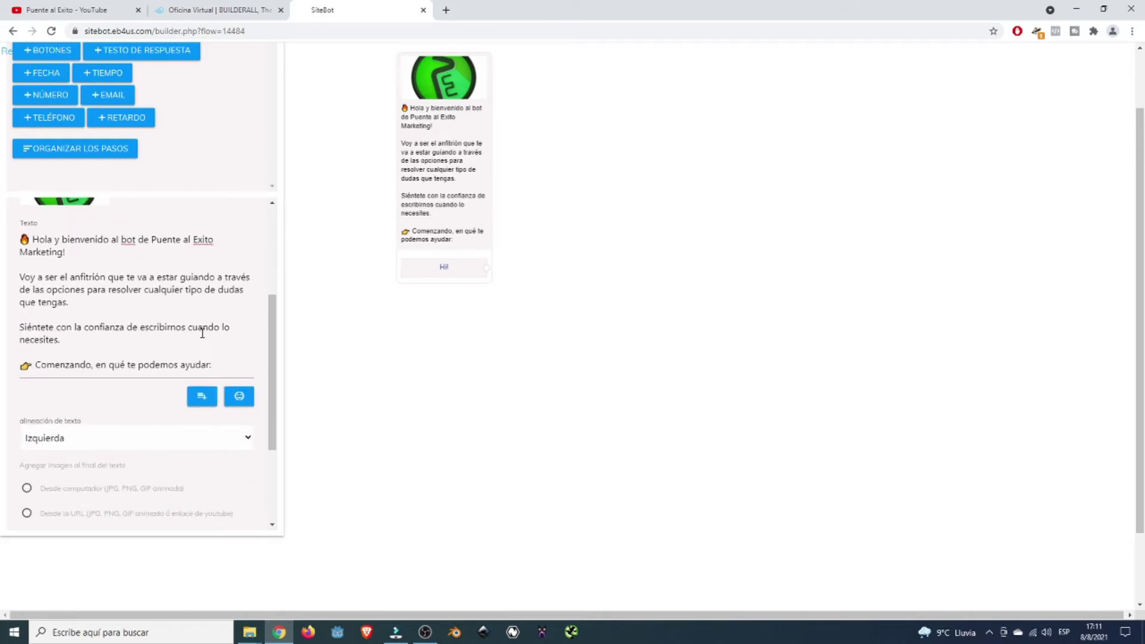
{"action": "scroll", "coordinate": [202, 323], "scroll_direction": "down", "scroll_amount": 1}
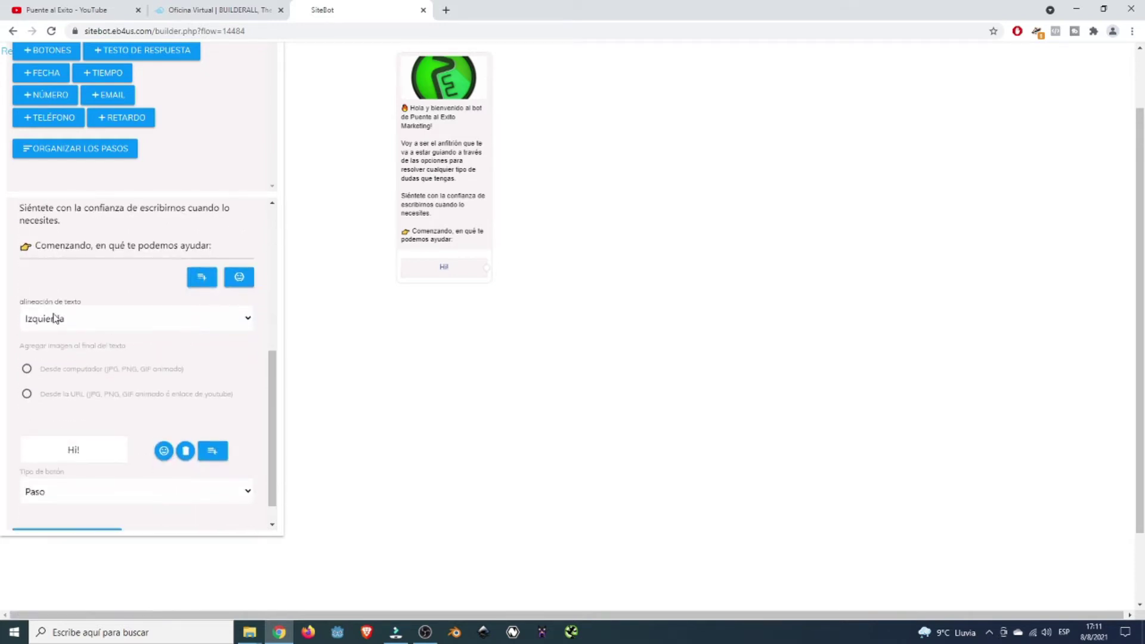
{"action": "left_click", "coordinate": [115, 319]}
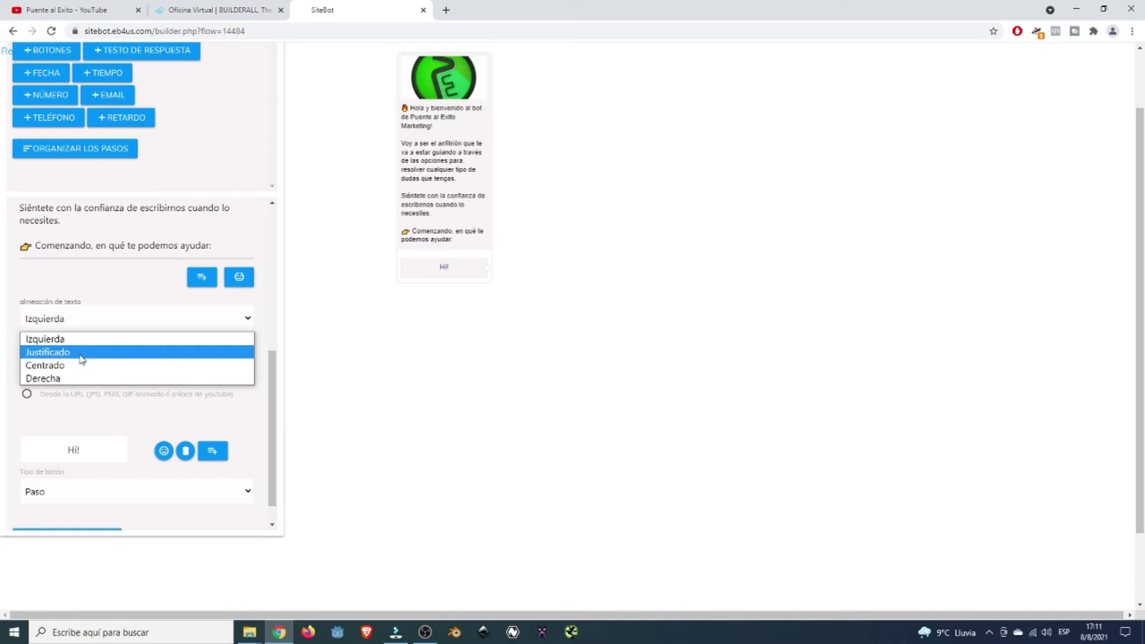
{"action": "left_click", "coordinate": [115, 320]}
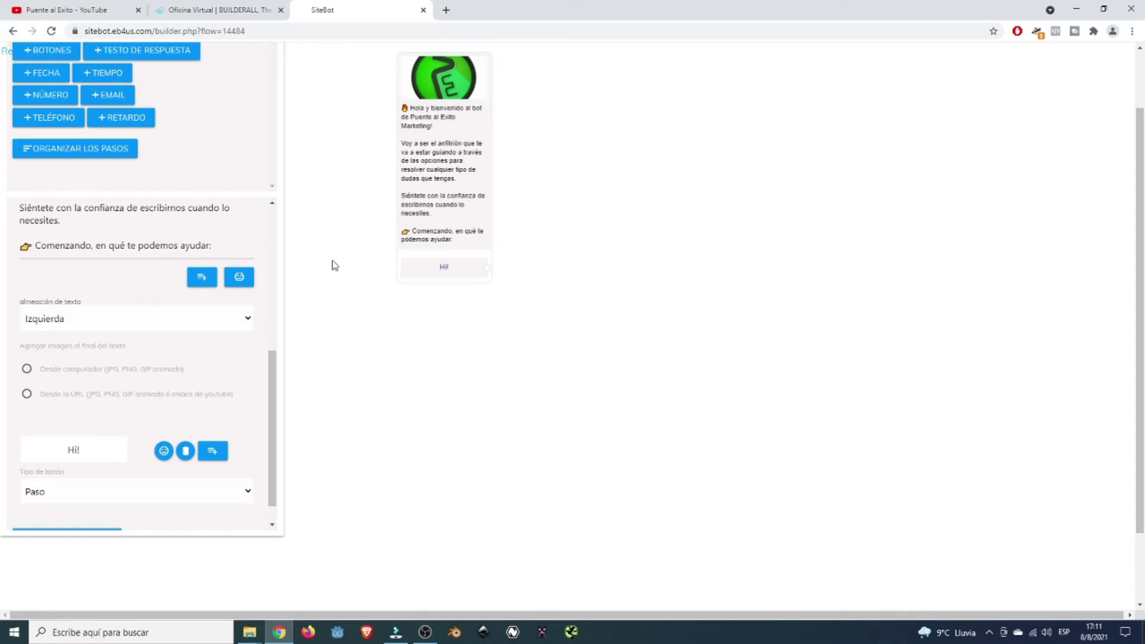
Rename the welcome message's Hi! button to "Conocer Más".
{"action": "scroll", "coordinate": [172, 388], "scroll_direction": "down", "scroll_amount": 1}
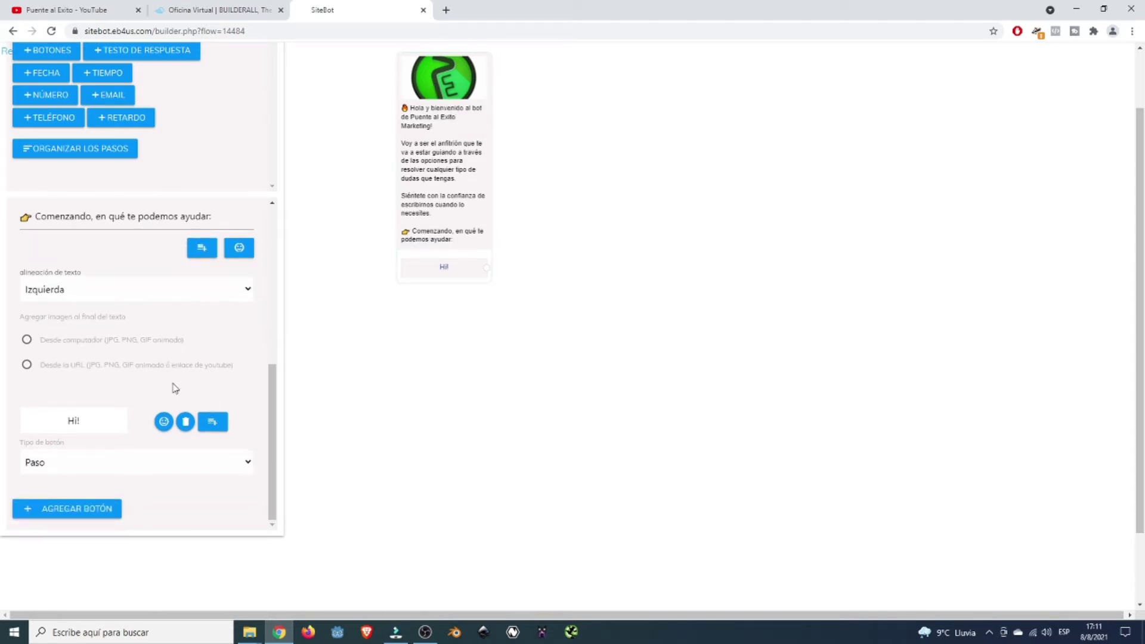
{"action": "left_click", "coordinate": [85, 423]}
{"action": "key", "text": "BackSpace"}
{"action": "key", "text": "BackSpace"}
{"action": "key", "text": "BackSpace"}
{"action": "type", "text": "Conocer Más"}
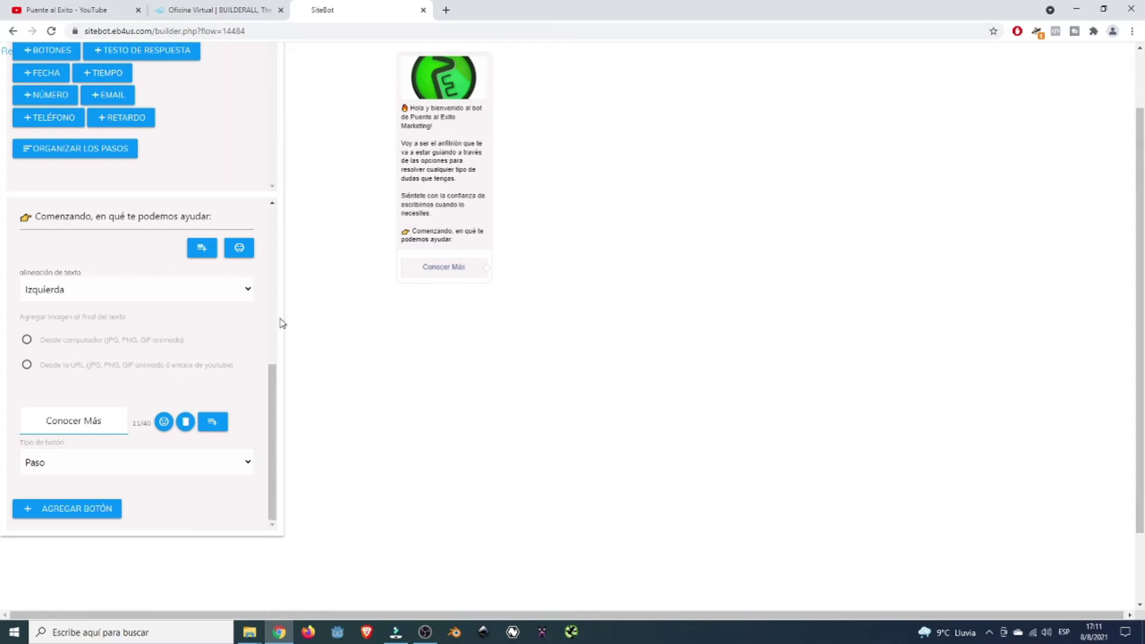
{"action": "left_click", "coordinate": [134, 467]}
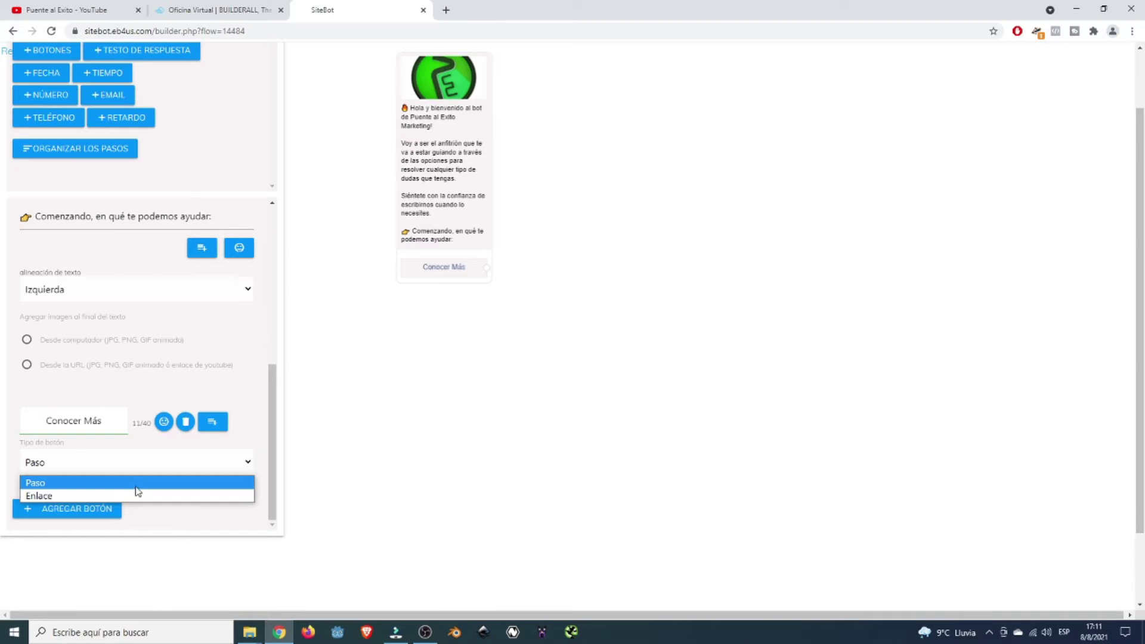
{"action": "left_click", "coordinate": [139, 499]}
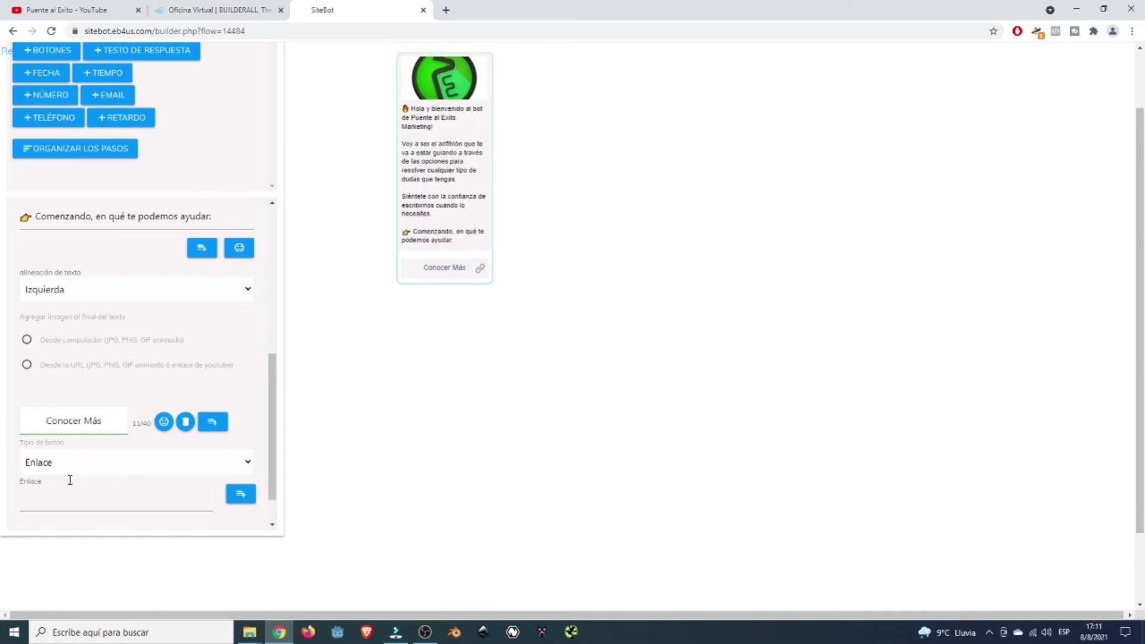
{"action": "left_click", "coordinate": [60, 496]}
{"action": "type", "text": "https://"}
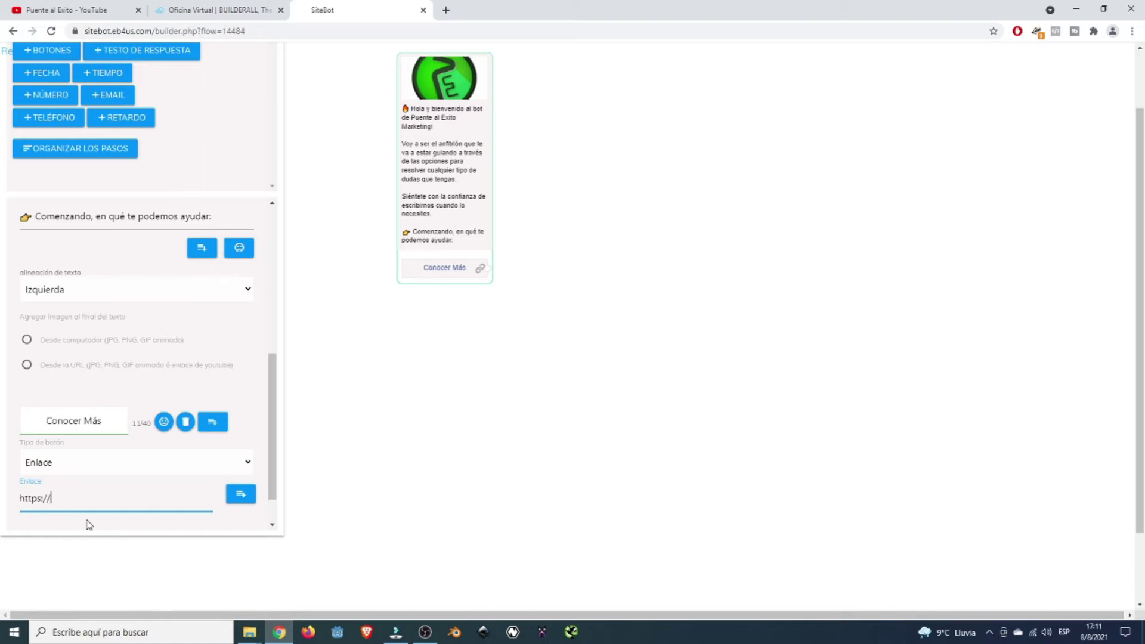
{"action": "type", "text": "puentealexito.com"}
{"action": "scroll", "coordinate": [239, 456], "scroll_direction": "down", "scroll_amount": 1}
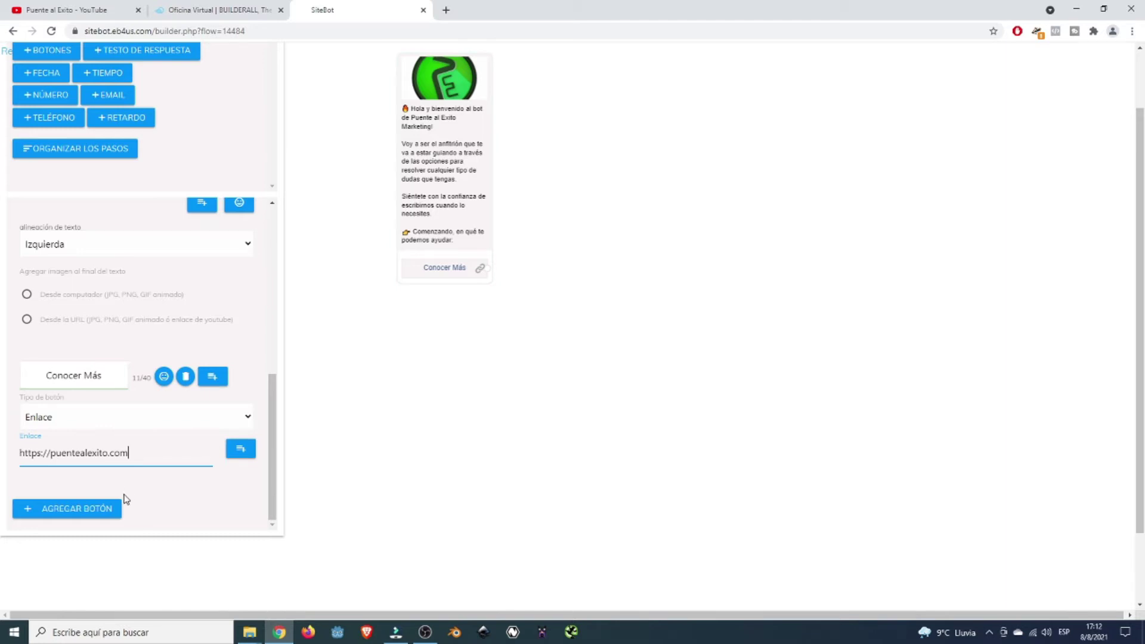
Add a second button of type Paso to the welcome message, labelled "COMENZAR" with a pointing-hand emoji in front.
{"action": "left_click", "coordinate": [61, 507]}
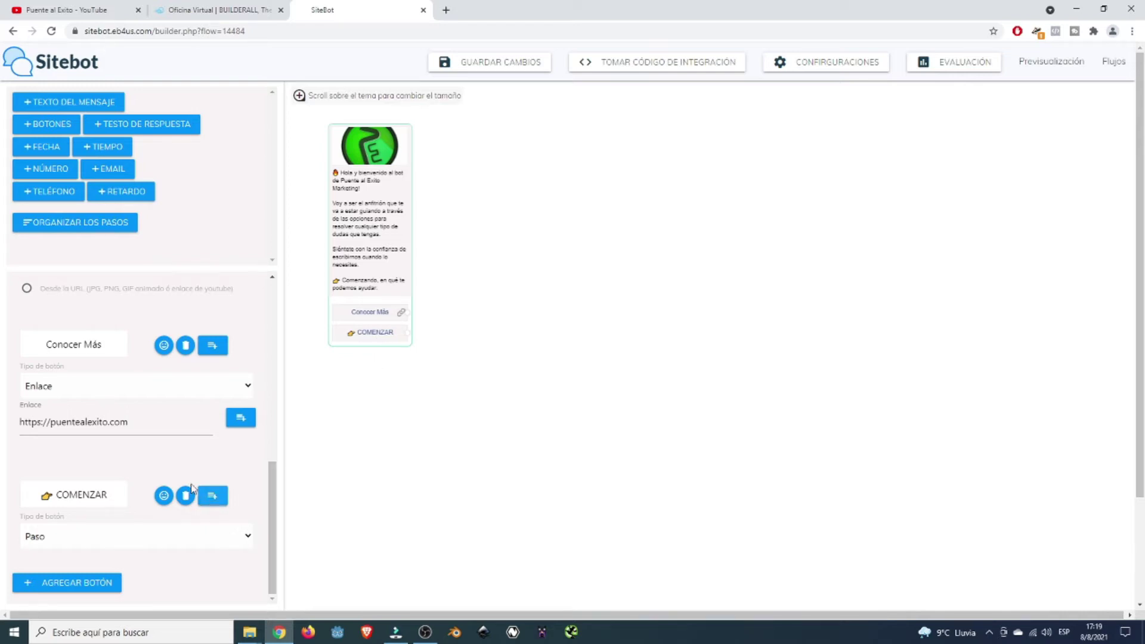
{"action": "scroll", "coordinate": [206, 503], "scroll_direction": "down", "scroll_amount": 1}
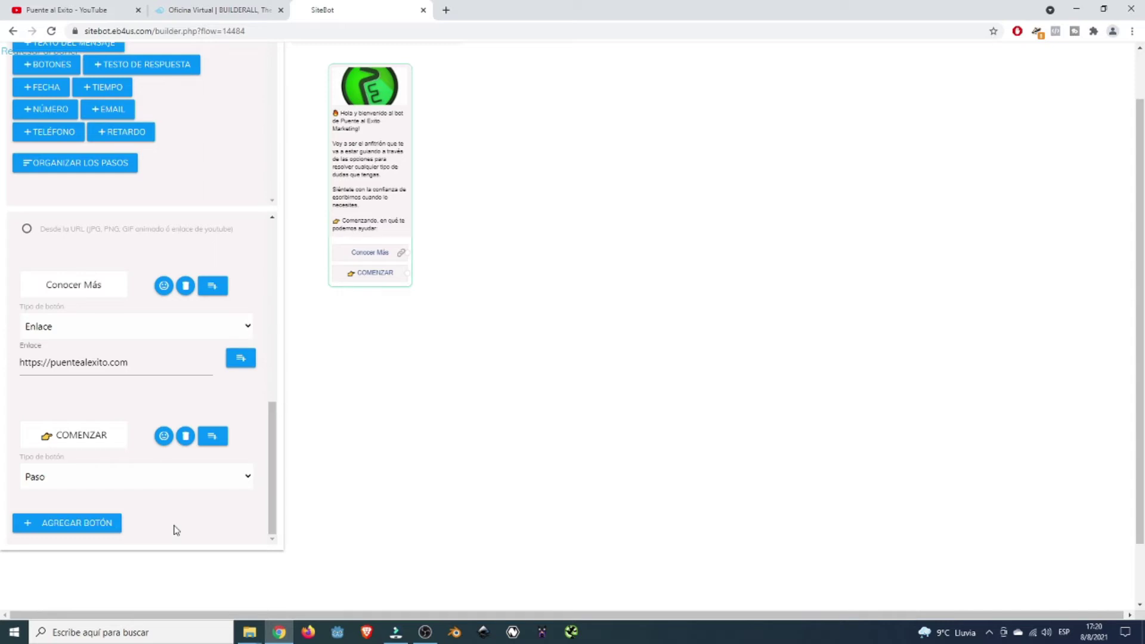
{"action": "scroll", "coordinate": [263, 491], "scroll_direction": "up", "scroll_amount": 2}
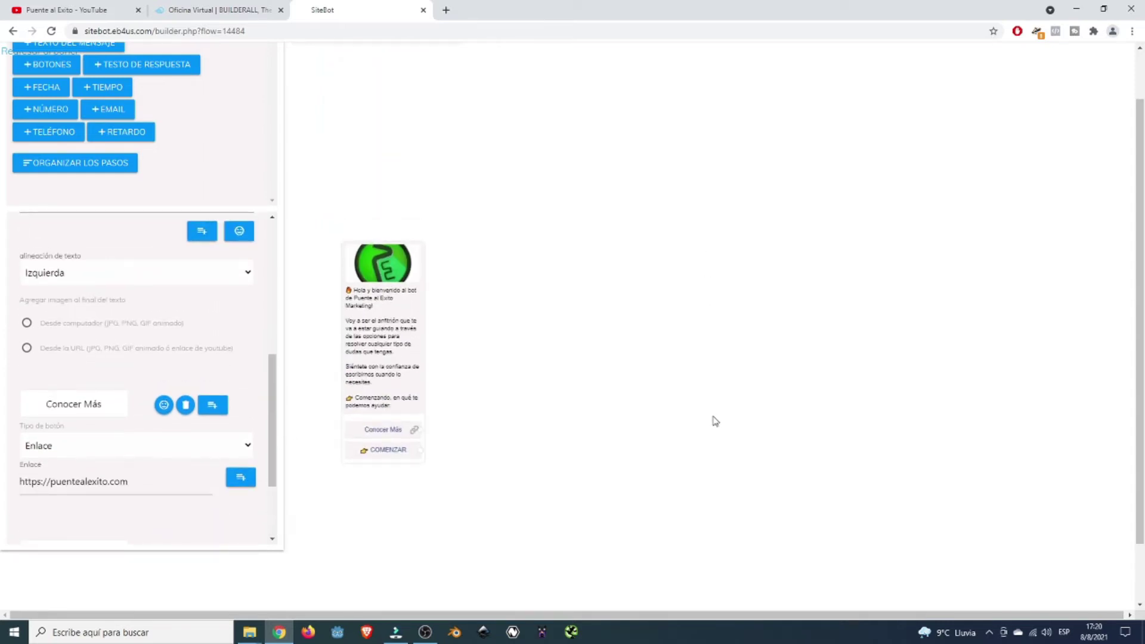
{"action": "scroll", "coordinate": [843, 235], "scroll_direction": "up", "scroll_amount": 1}
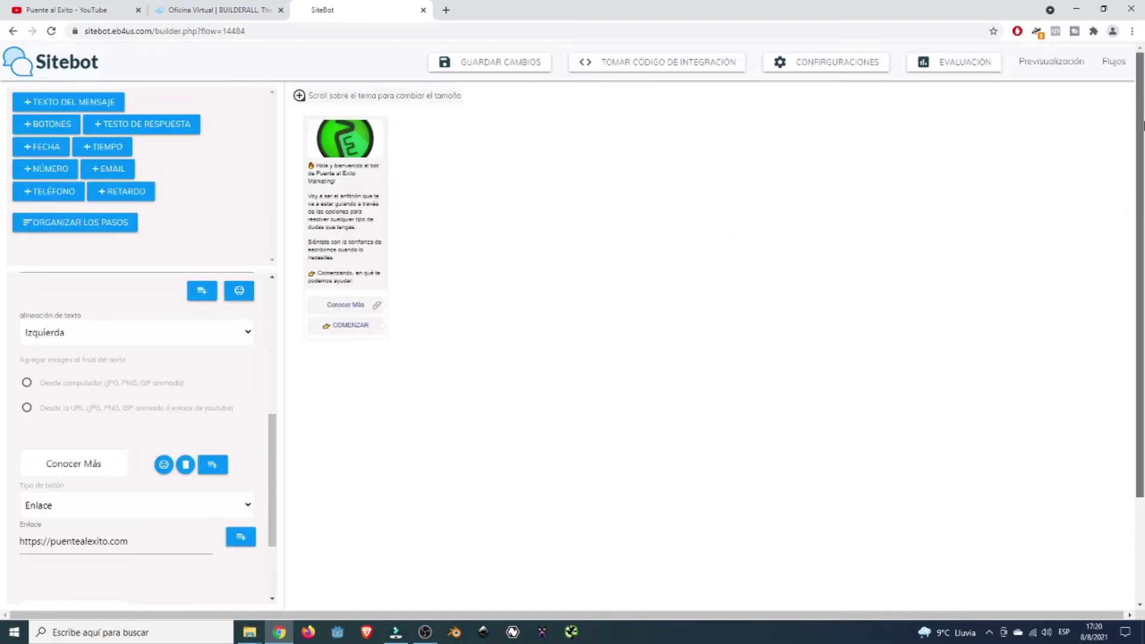
Add an empty message text block and place it beside the top of the welcome message block.
{"action": "left_click", "coordinate": [73, 106]}
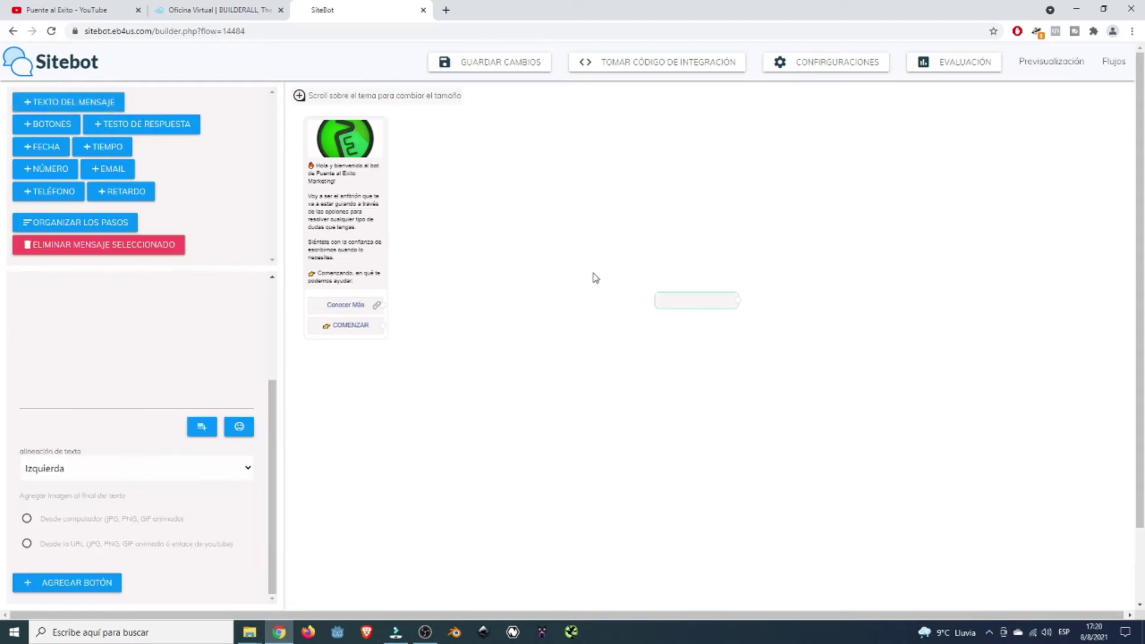
{"action": "left_click_drag", "start_coordinate": [686, 293], "coordinate": [468, 140]}
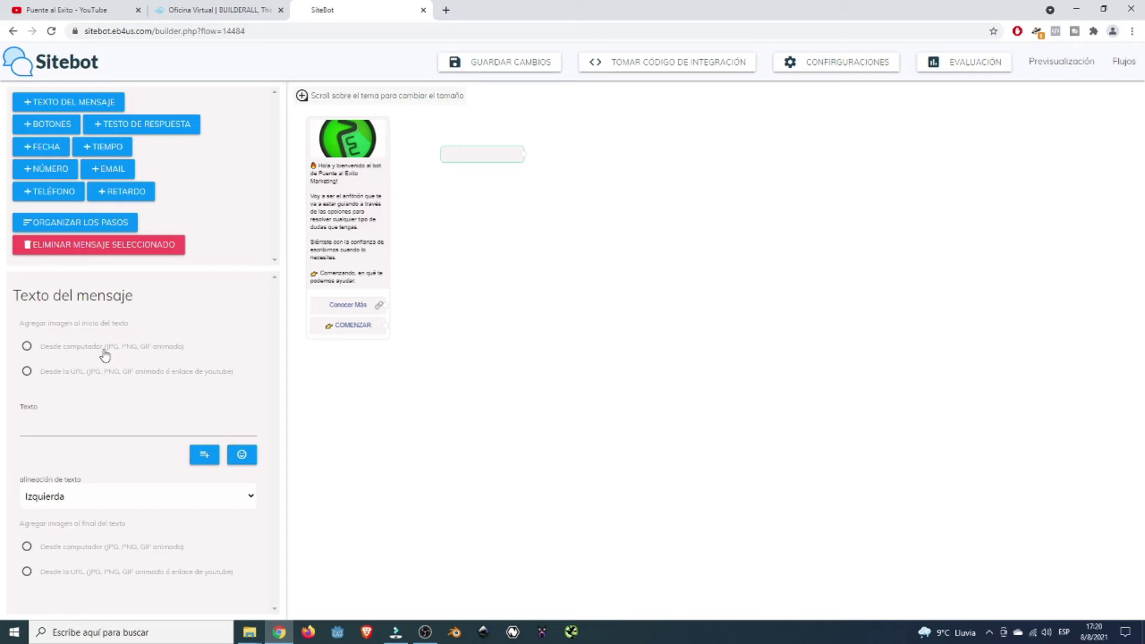
{"action": "left_click", "coordinate": [63, 424]}
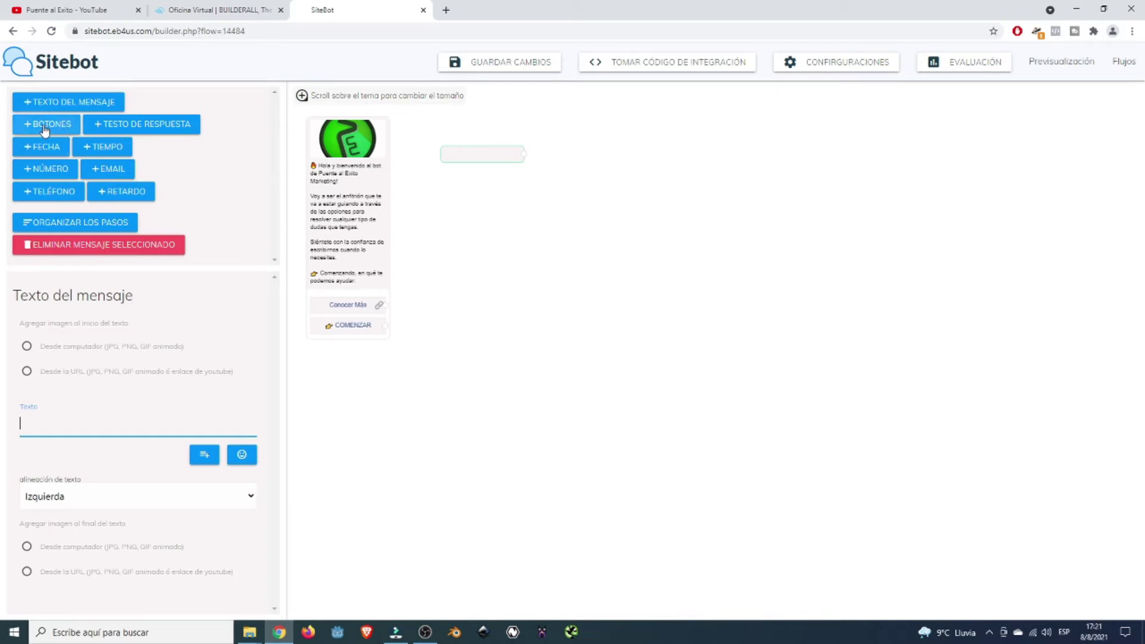
Add a question block with a button, review its settings and place it to the right of the empty message text block.
{"action": "left_click", "coordinate": [67, 127]}
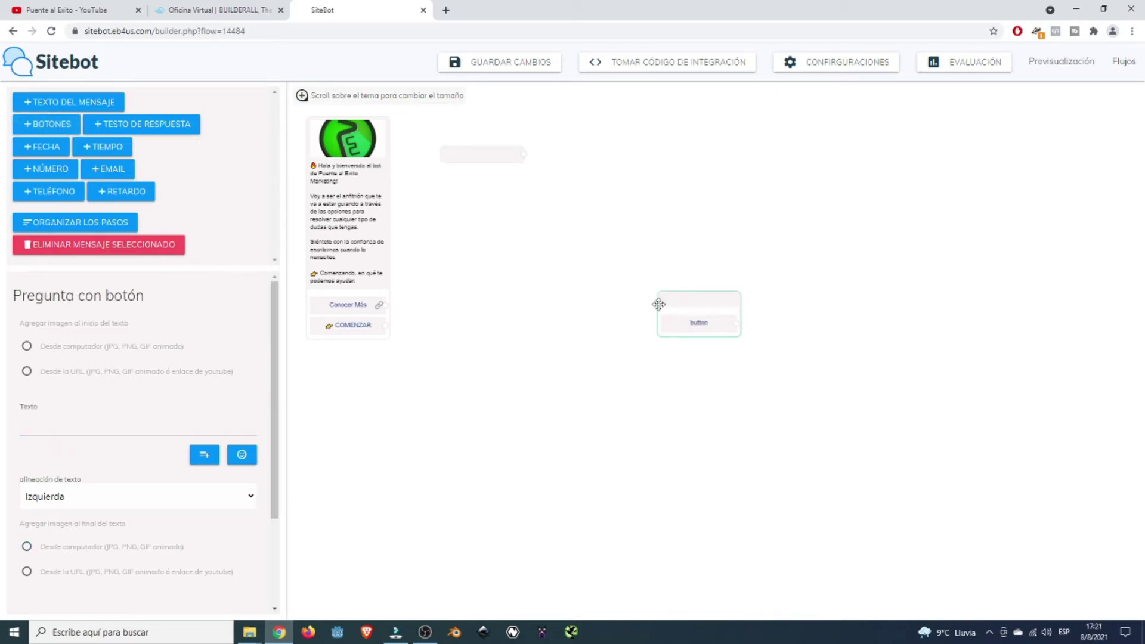
{"action": "left_click_drag", "start_coordinate": [658, 304], "coordinate": [456, 238]}
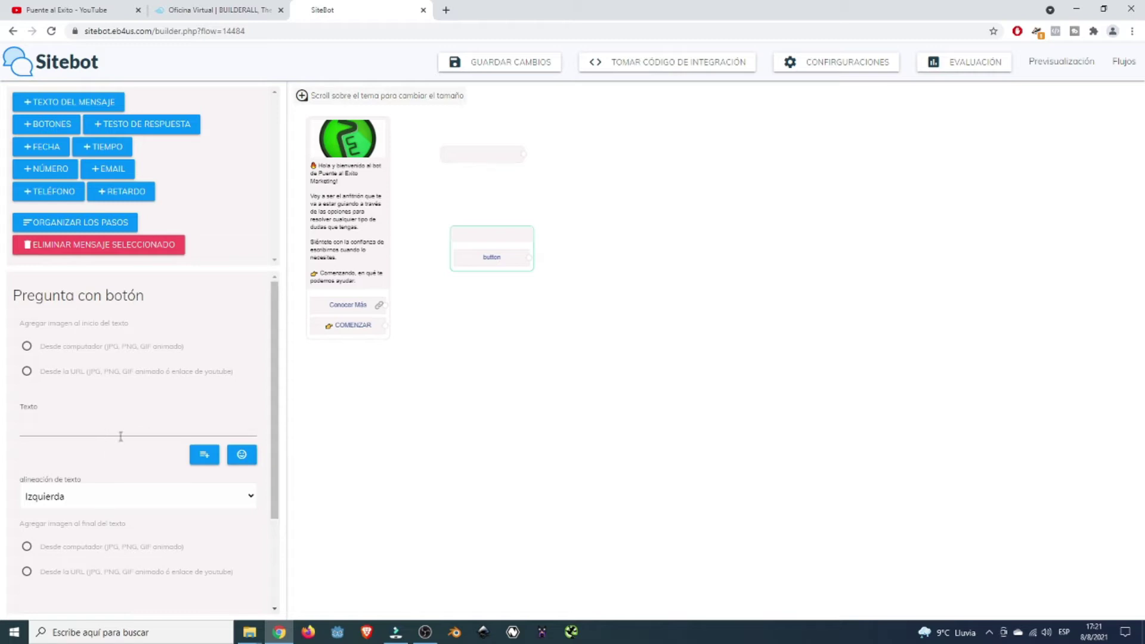
{"action": "scroll", "coordinate": [140, 446], "scroll_direction": "down", "scroll_amount": 2}
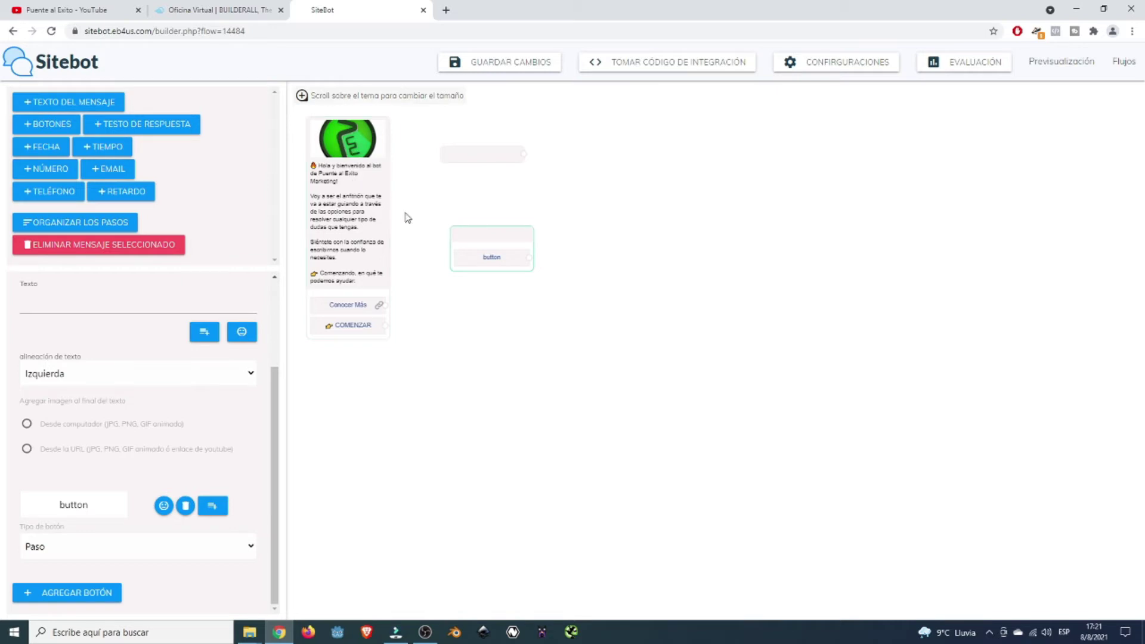
{"action": "left_click_drag", "start_coordinate": [462, 242], "coordinate": [573, 157]}
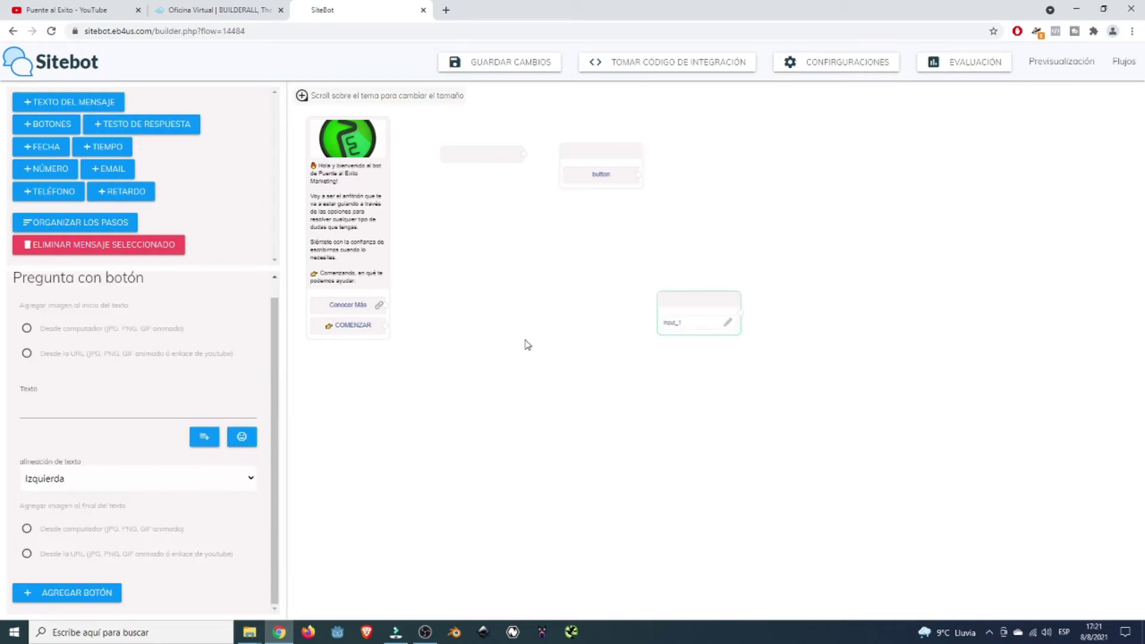
Add a question block with a text response, place it below the empty message text block and review its settings.
{"action": "left_click_drag", "start_coordinate": [689, 301], "coordinate": [490, 242]}
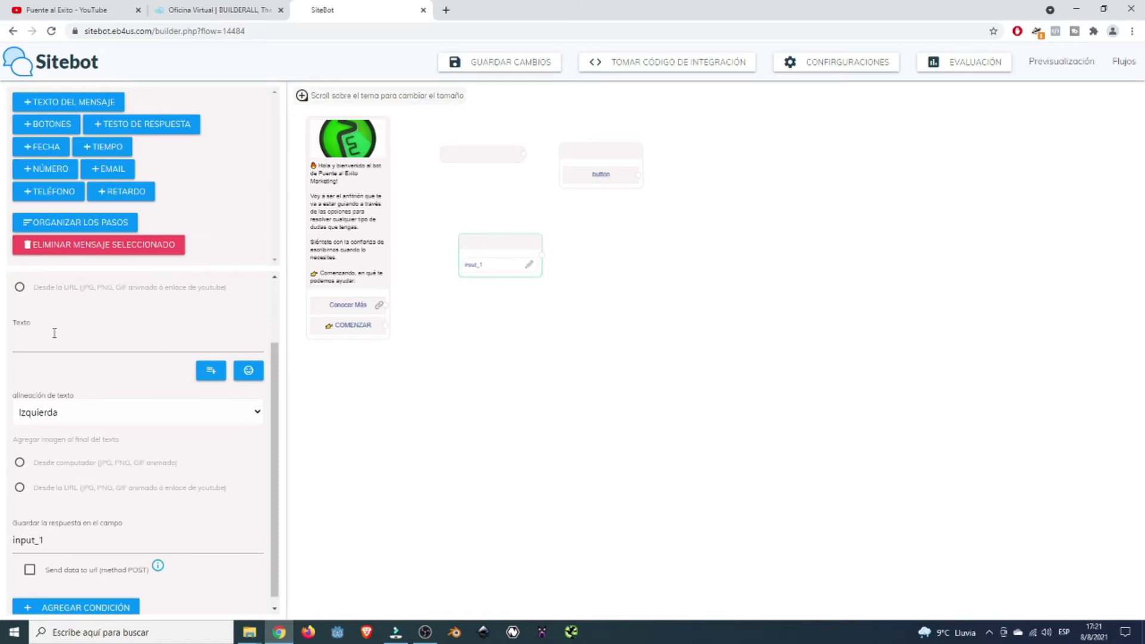
{"action": "scroll", "coordinate": [98, 338], "scroll_direction": "up", "scroll_amount": 2}
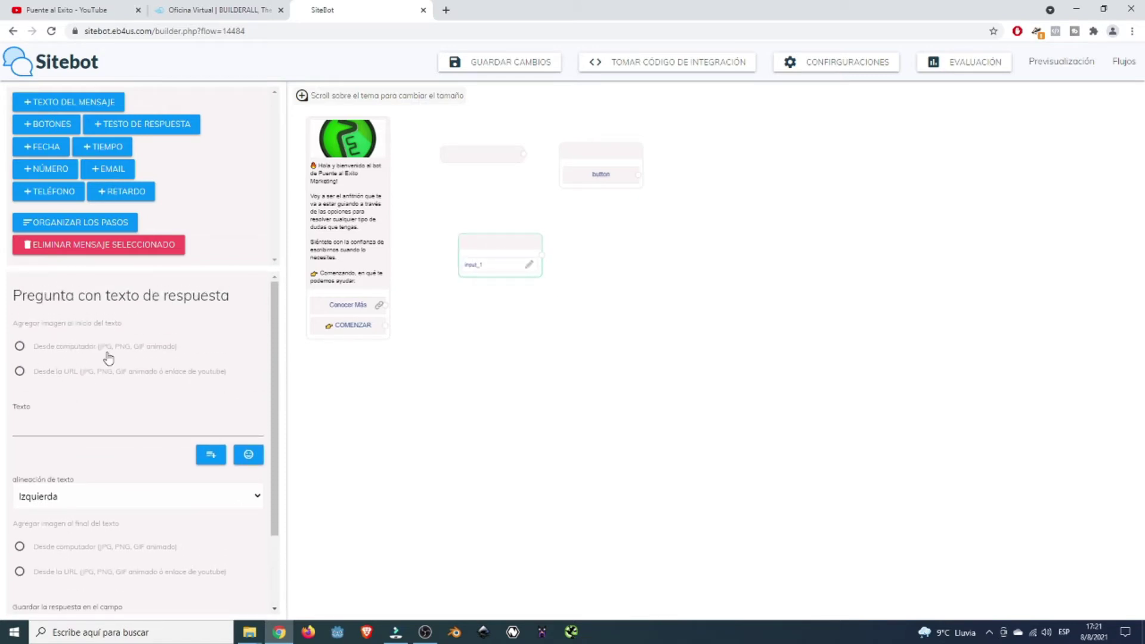
{"action": "scroll", "coordinate": [95, 425], "scroll_direction": "down", "scroll_amount": 2}
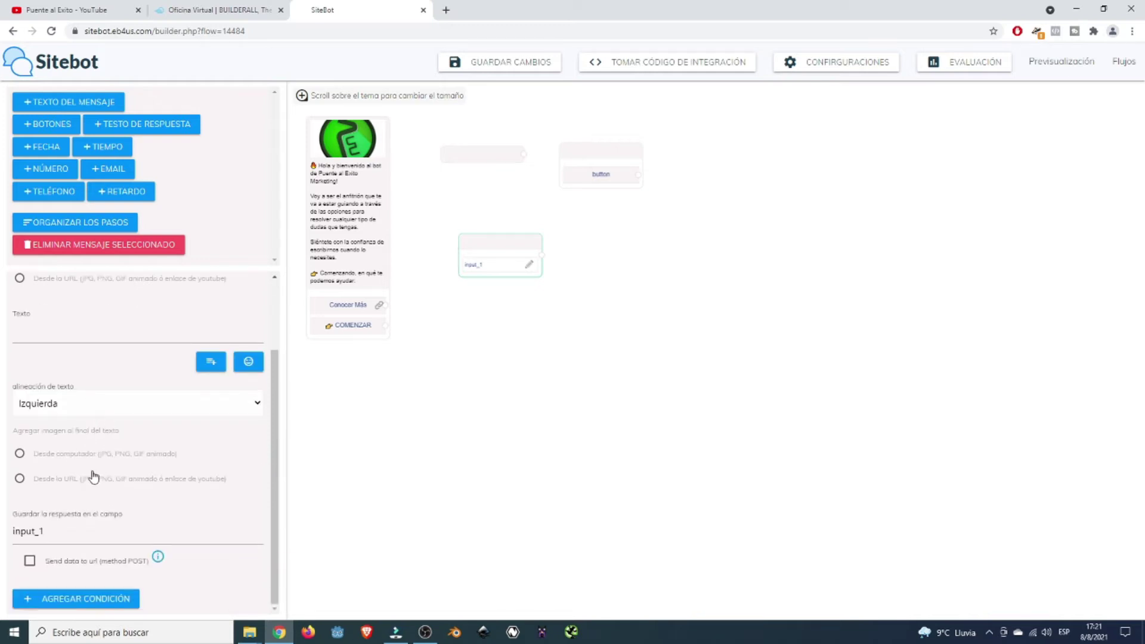
Examine the text-response question's answer field name and its option to send data to a URL.
{"action": "left_click", "coordinate": [75, 552]}
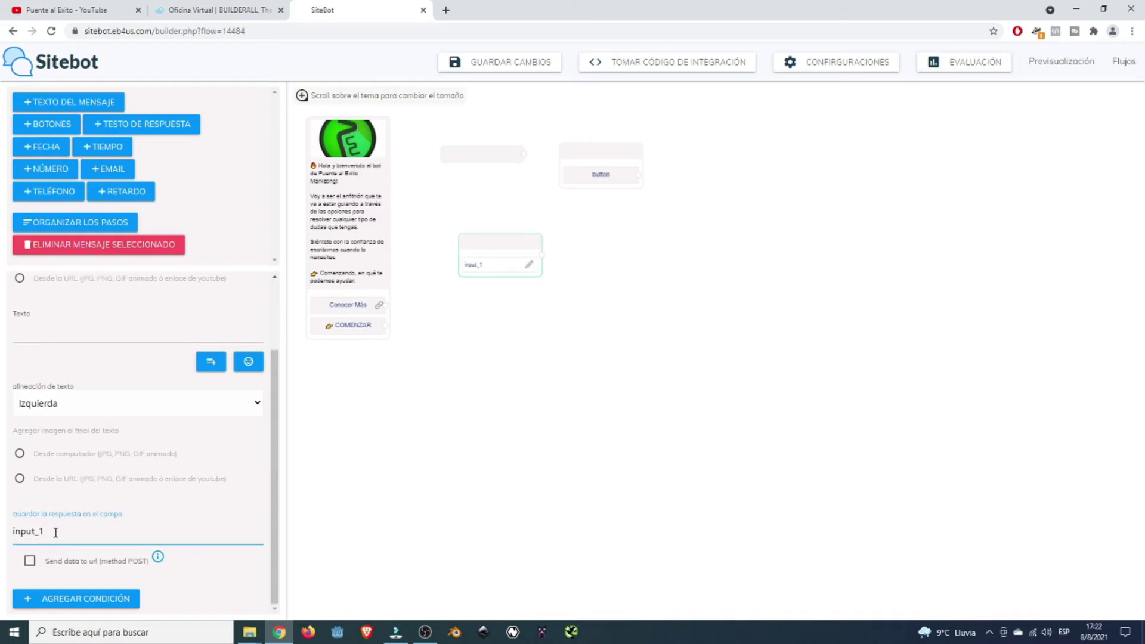
{"action": "left_click_drag", "start_coordinate": [43, 532], "coordinate": [10, 536]}
{"action": "left_click", "coordinate": [64, 533]}
{"action": "left_click_drag", "start_coordinate": [45, 531], "coordinate": [8, 532]}
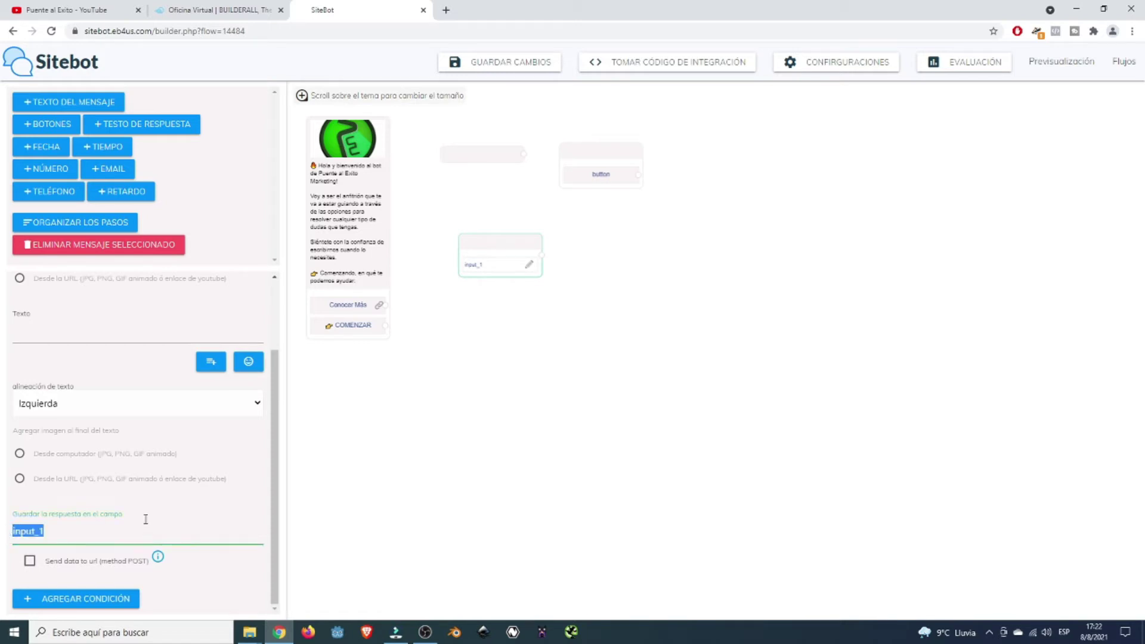
{"action": "left_click", "coordinate": [103, 529]}
{"action": "mouse_move", "coordinate": [158, 556]}
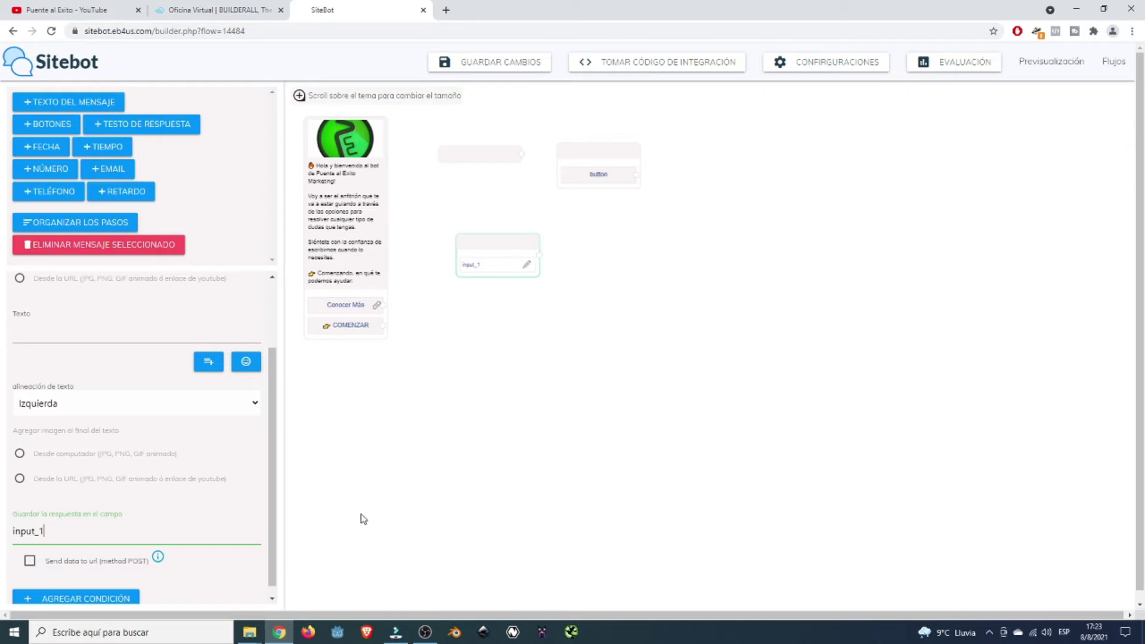
{"action": "scroll", "coordinate": [271, 546], "scroll_direction": "down", "scroll_amount": 1}
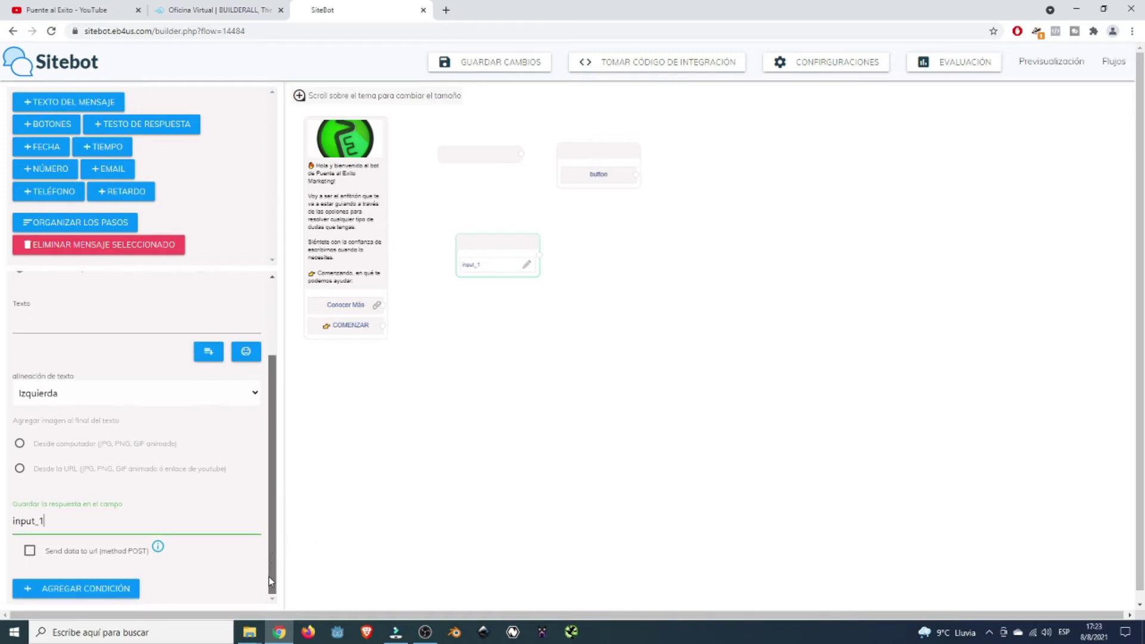
Move the empty message text block below the button question and place the text-response question block beside the top of the welcome message.
{"action": "mouse_move", "coordinate": [490, 238]}
{"action": "left_mouse_down"}
{"action": "mouse_move", "coordinate": [455, 235]}
{"action": "mouse_move", "coordinate": [488, 226]}
{"action": "left_mouse_up"}
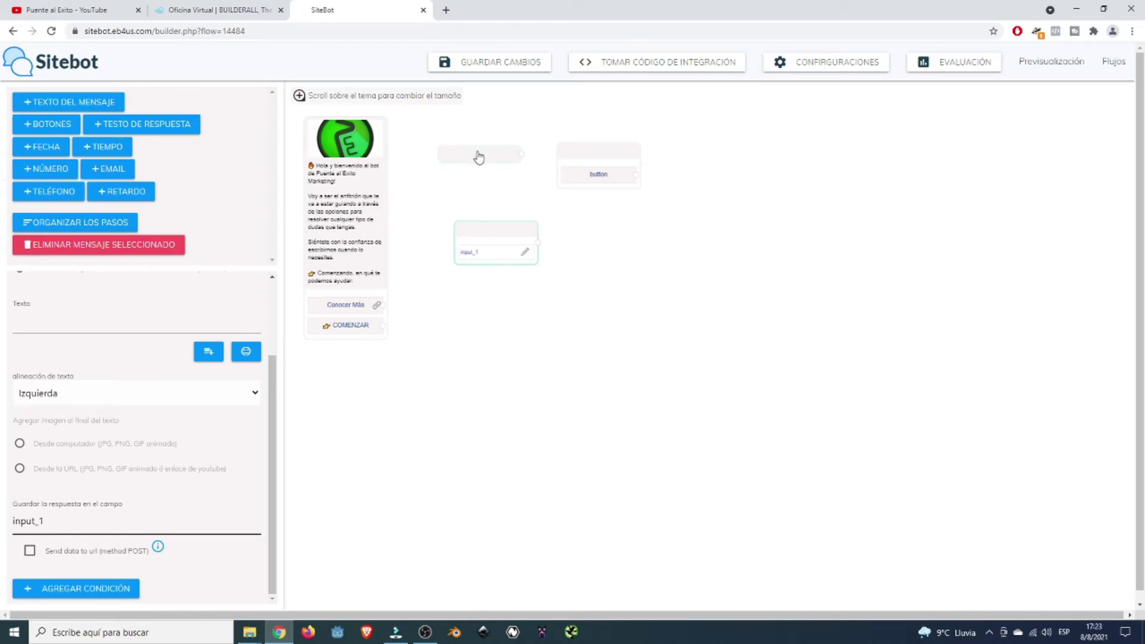
{"action": "left_click_drag", "start_coordinate": [482, 153], "coordinate": [665, 246]}
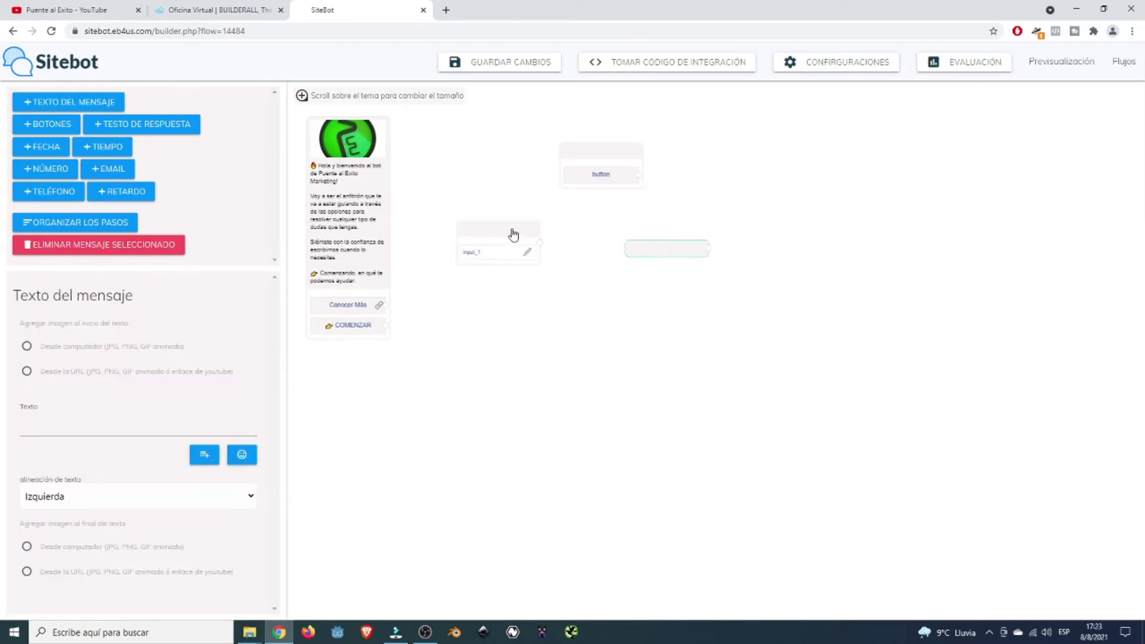
{"action": "left_click_drag", "start_coordinate": [511, 231], "coordinate": [492, 164]}
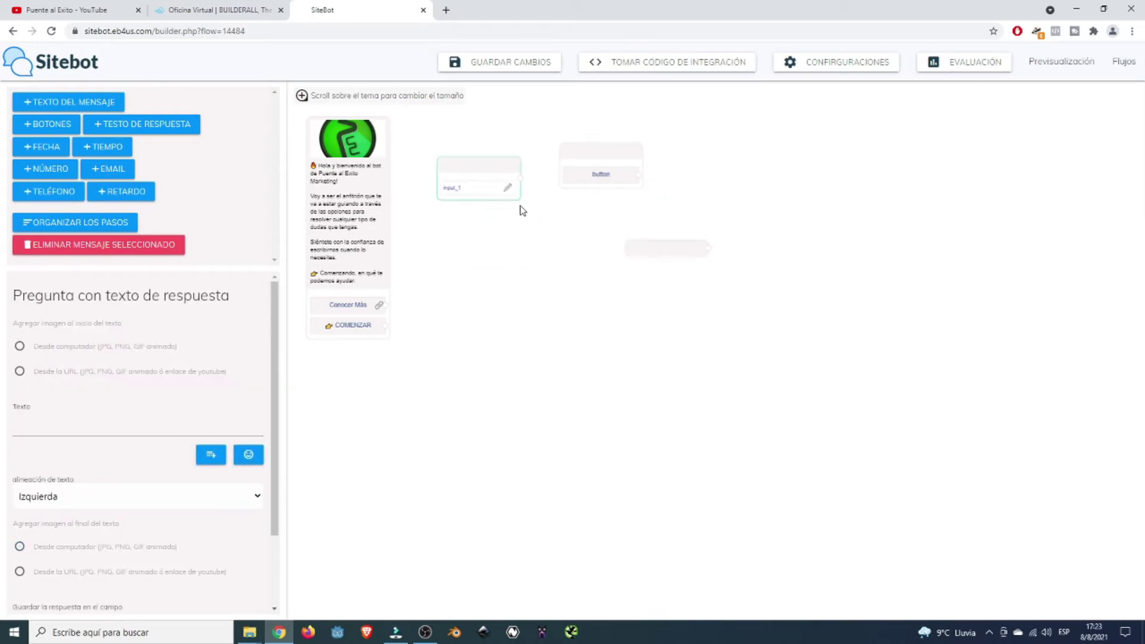
Write "Antes de comenzar...¿Cuál es tu nombre?" as the text of the text-response question.
{"action": "left_click", "coordinate": [74, 425]}
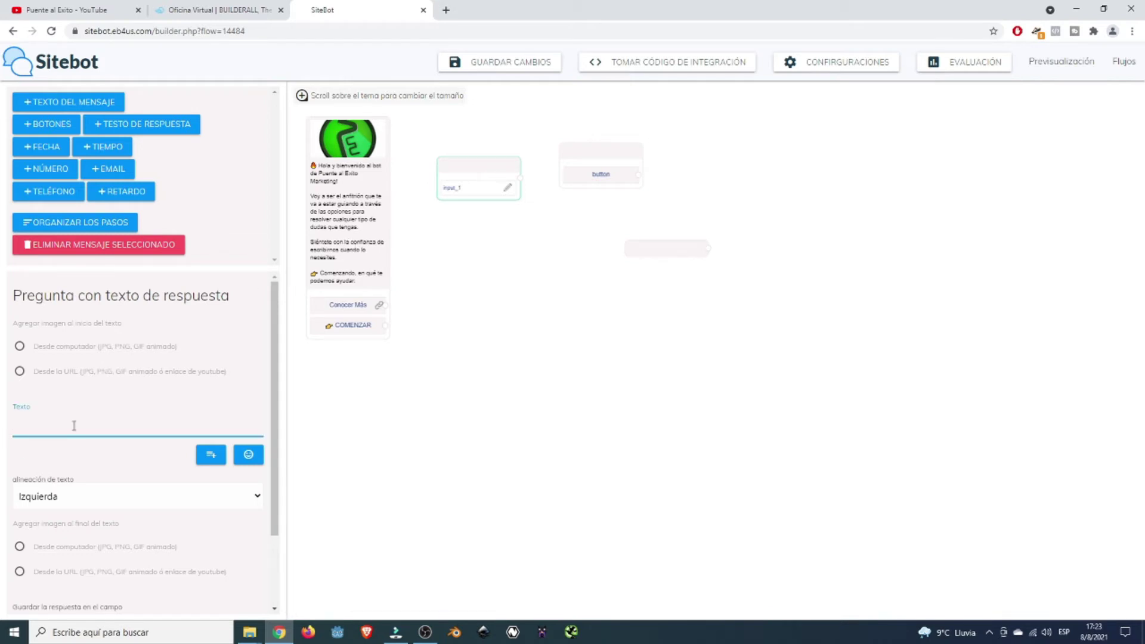
{"action": "type", "text": "Antes de"}
{"action": "type", "text": " comenza"}
{"action": "type", "text": "r...¿"}
{"action": "type", "text": "Cuál"}
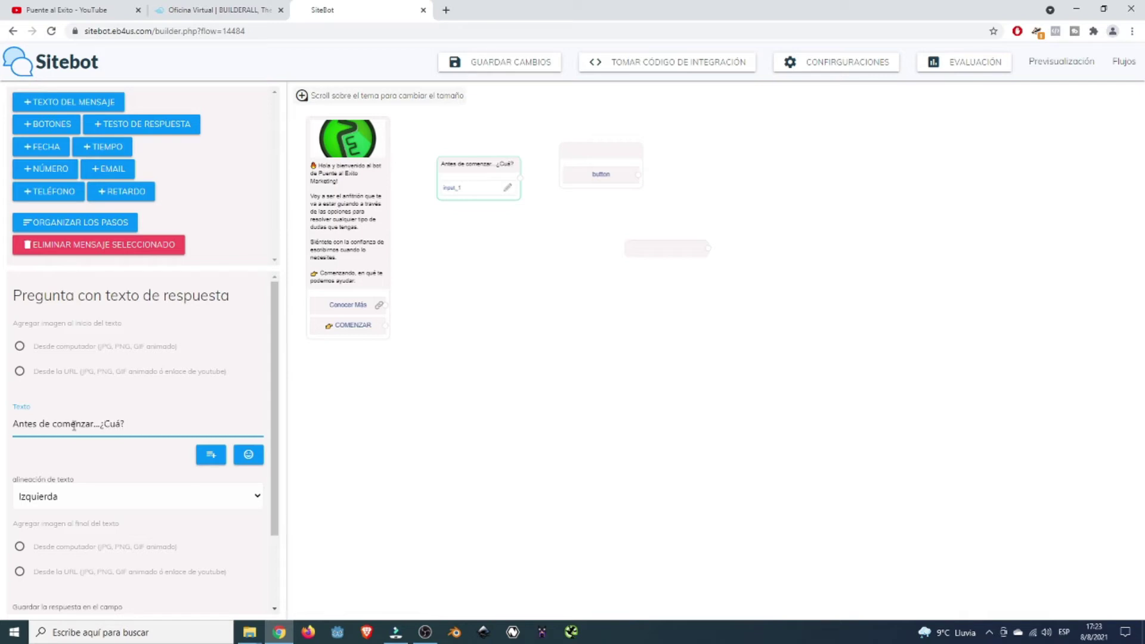
{"action": "type", "text": " e"}
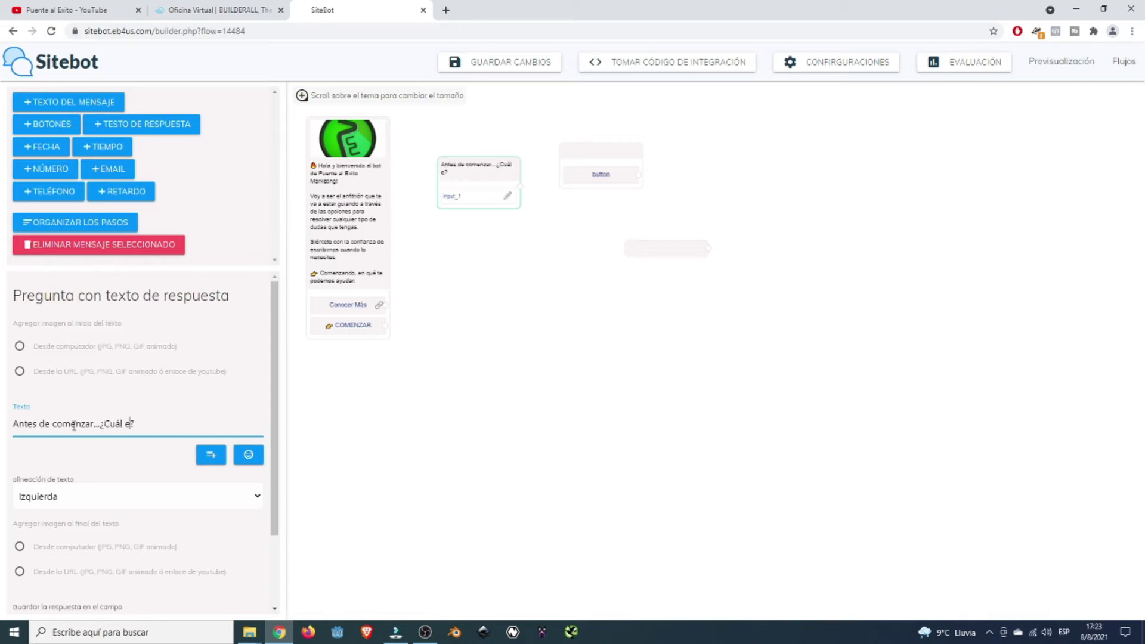
{"action": "type", "text": "s tu nombre"}
Split the name question's text with a blank line, start the second part with "..." and end it with a smiling emoji.
{"action": "left_click", "coordinate": [102, 424]}
{"action": "key", "text": "Return"}
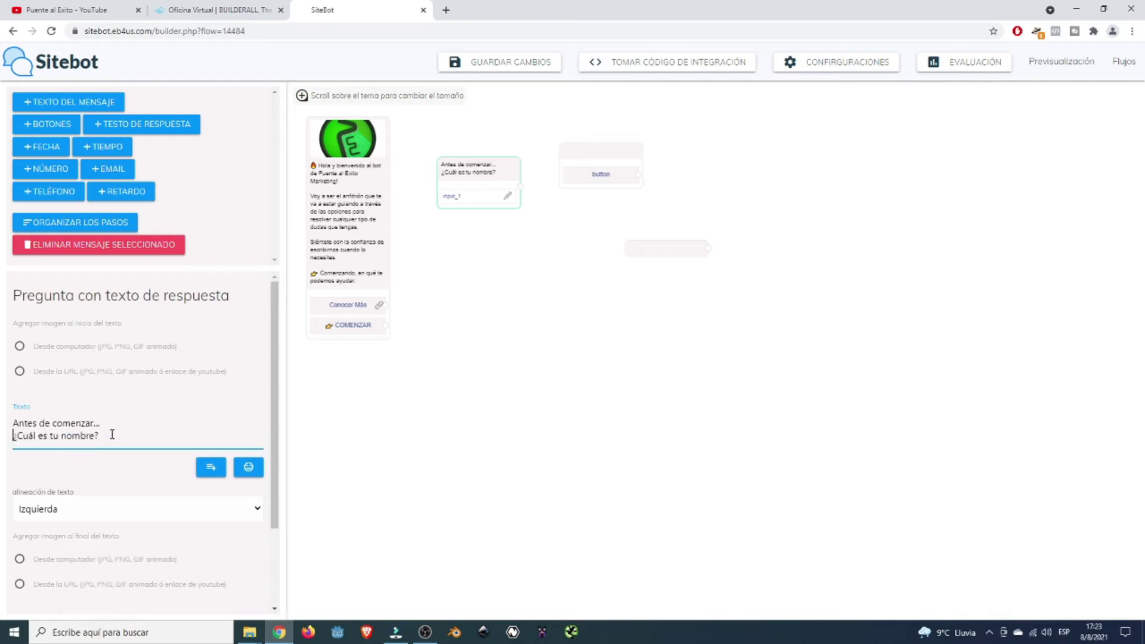
{"action": "type", "text": "..."}
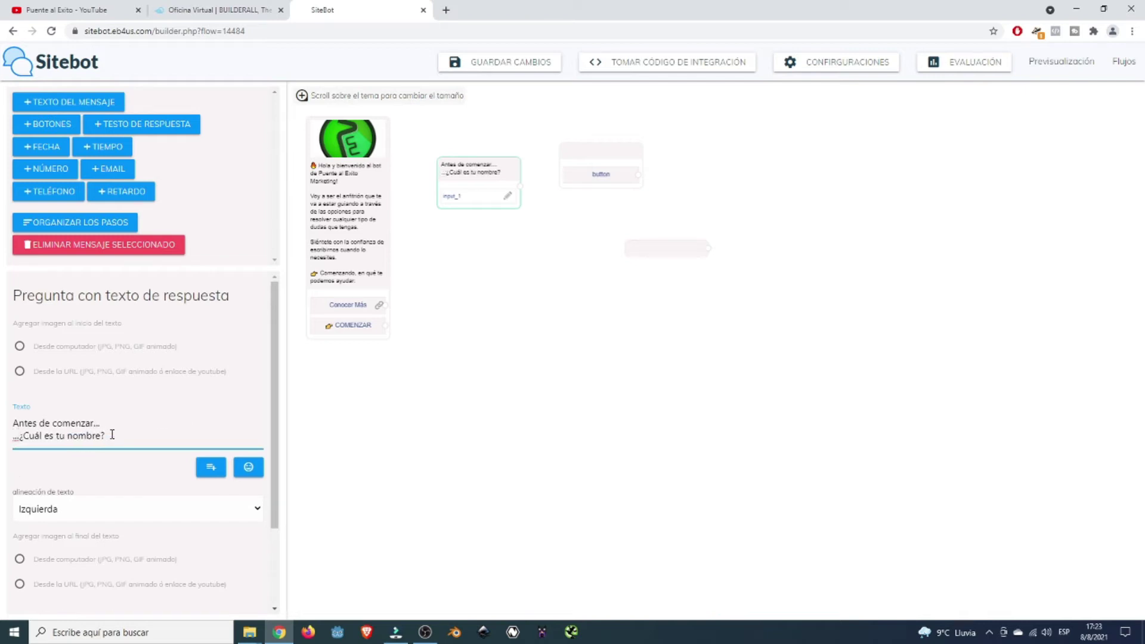
{"action": "key", "text": "Return"}
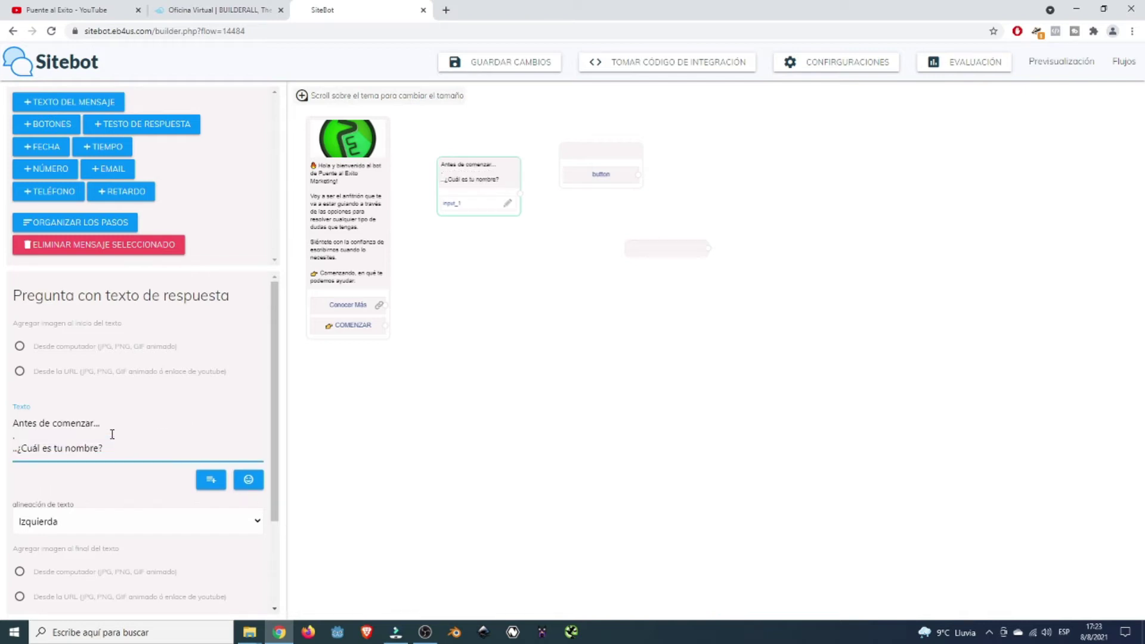
{"action": "key", "text": "BackSpace"}
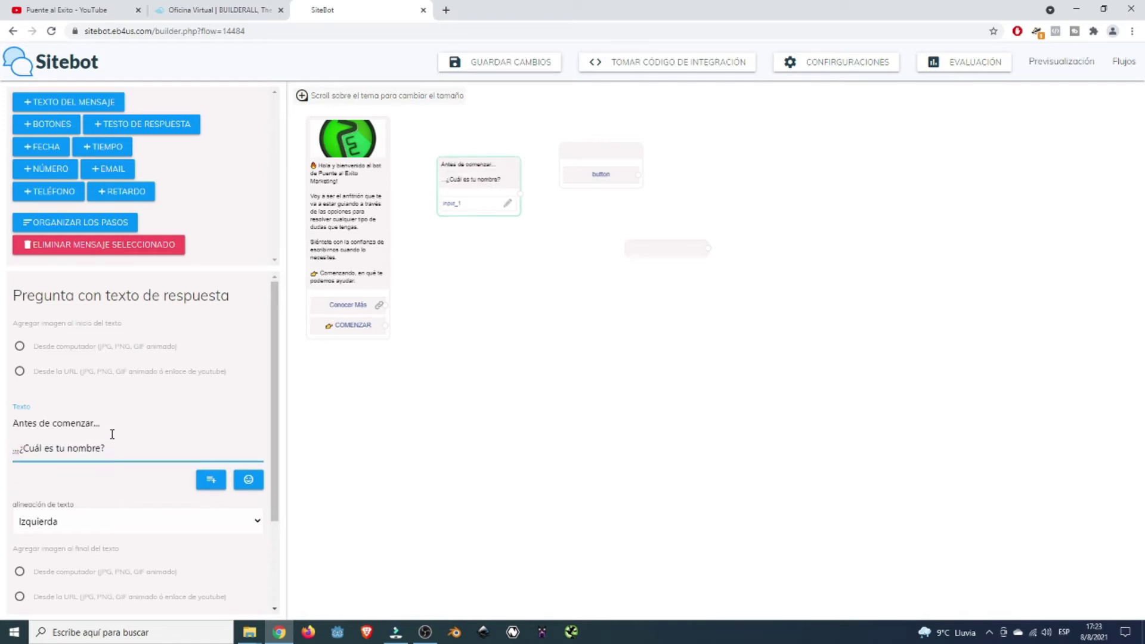
{"action": "type", "text": "😀"}
Set the field that stores the name question's response to "txt_nombre".
{"action": "scroll", "coordinate": [87, 561], "scroll_direction": "down", "scroll_amount": 2}
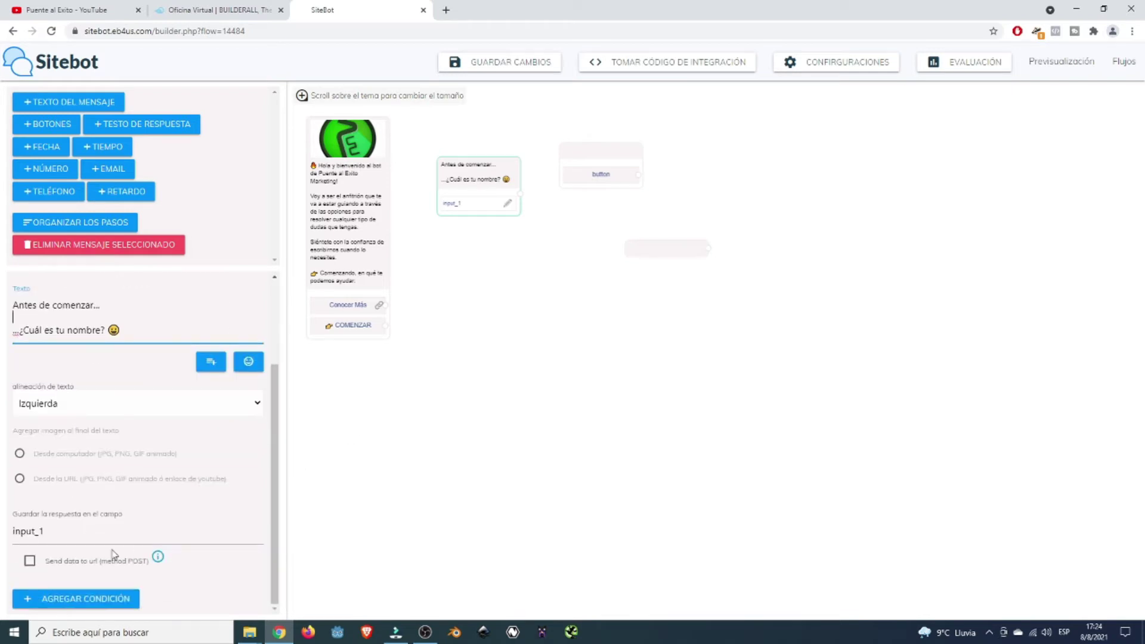
{"action": "left_click_drag", "start_coordinate": [53, 534], "coordinate": [6, 536]}
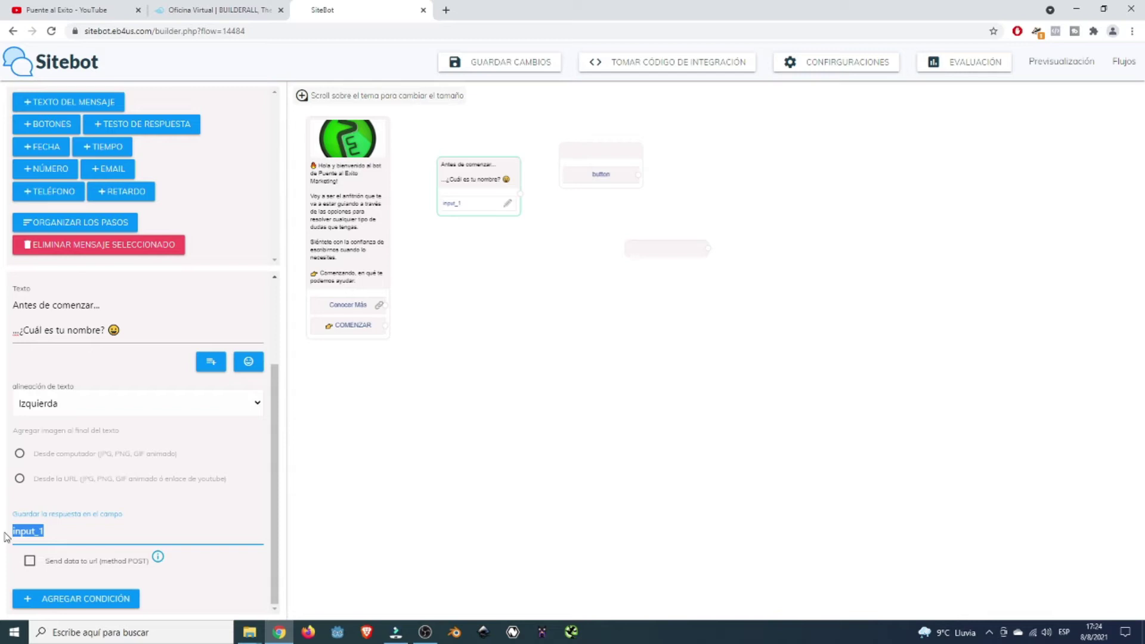
{"action": "type", "text": "txt_nombre"}
{"action": "left_click", "coordinate": [214, 514]}
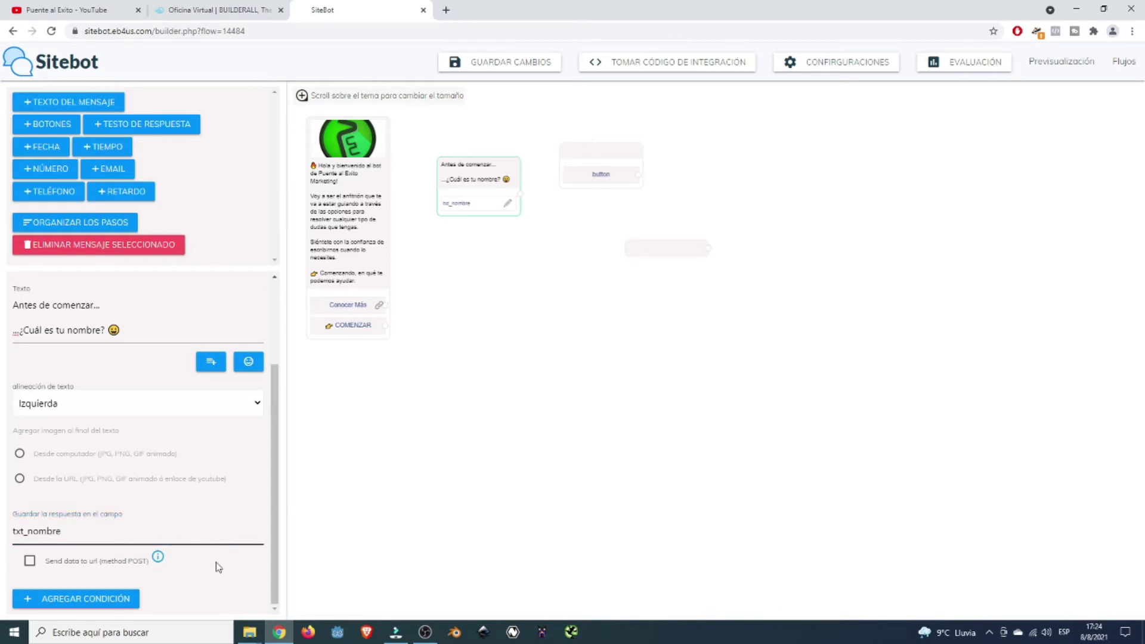
Add a condition to the name question, review its comparison and action type options, and remove it together with its default action.
{"action": "left_click", "coordinate": [104, 604]}
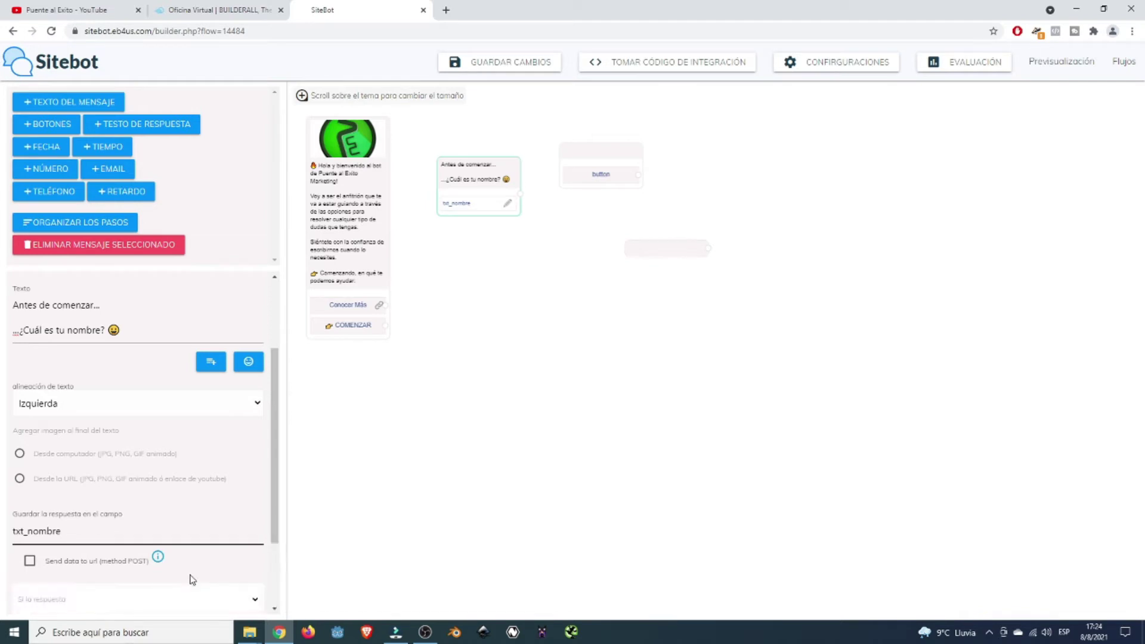
{"action": "scroll", "coordinate": [192, 579], "scroll_direction": "down", "scroll_amount": 3}
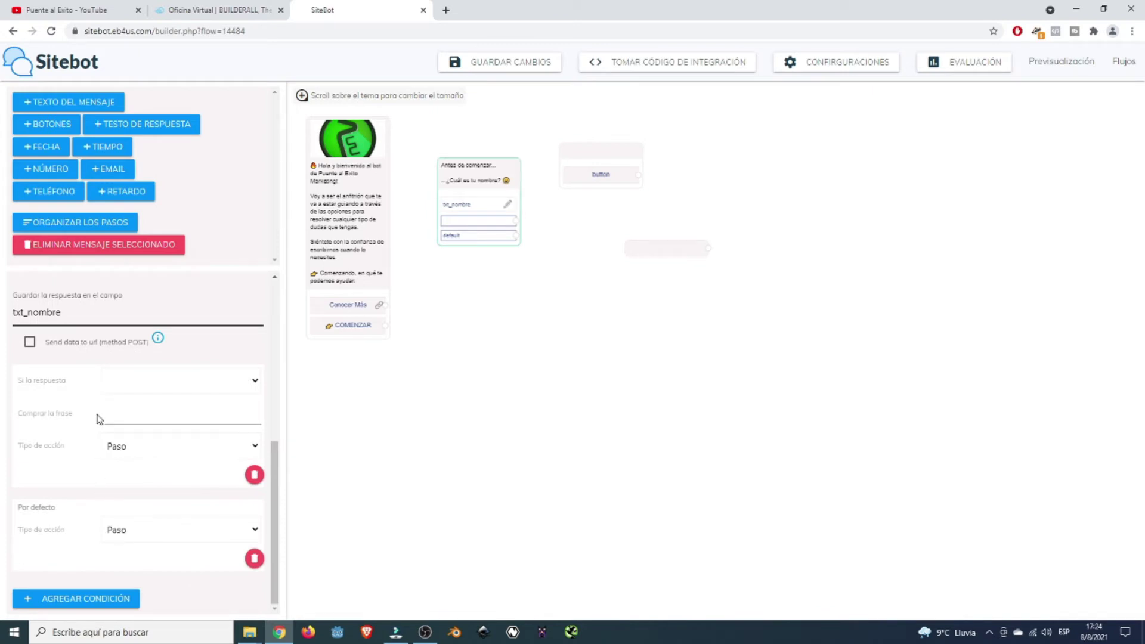
{"action": "left_click", "coordinate": [254, 385]}
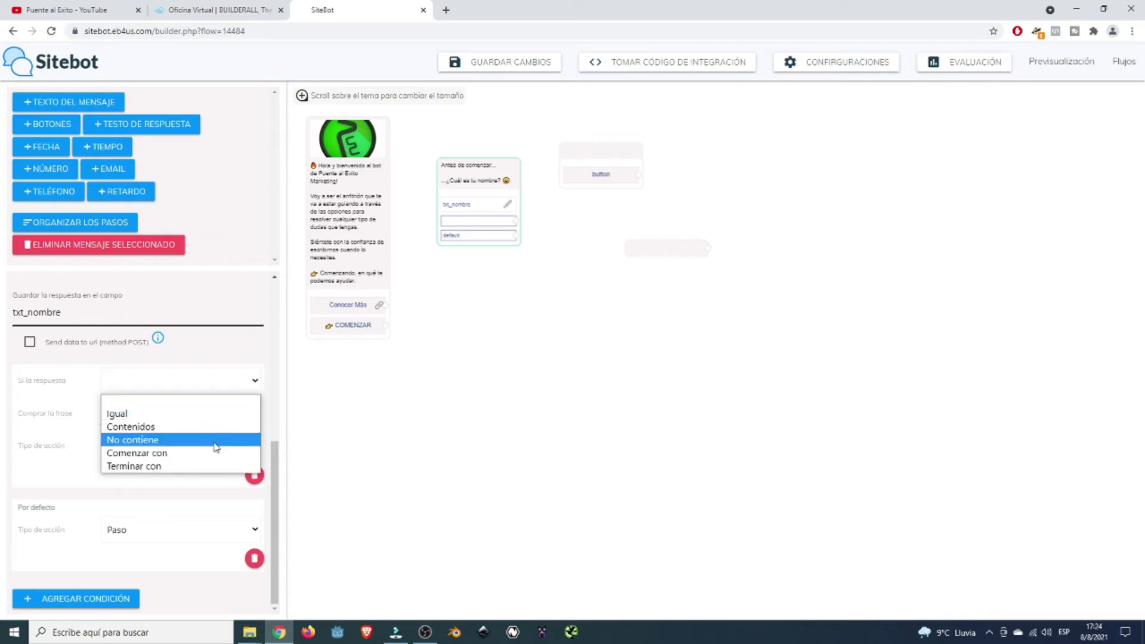
{"action": "left_click", "coordinate": [215, 361]}
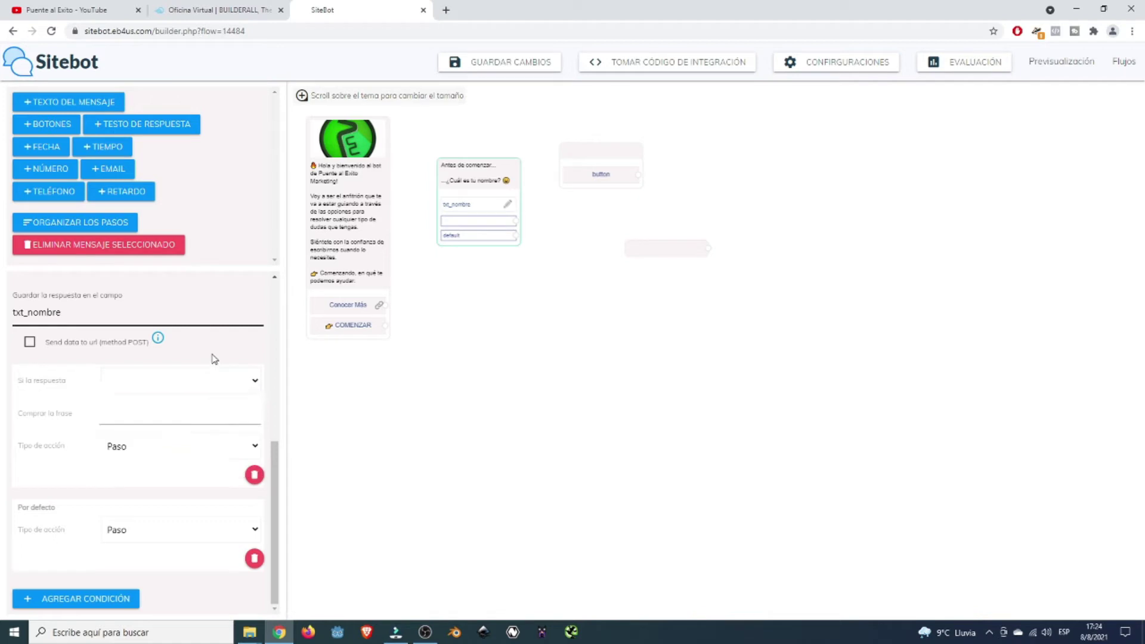
{"action": "left_click", "coordinate": [152, 459]}
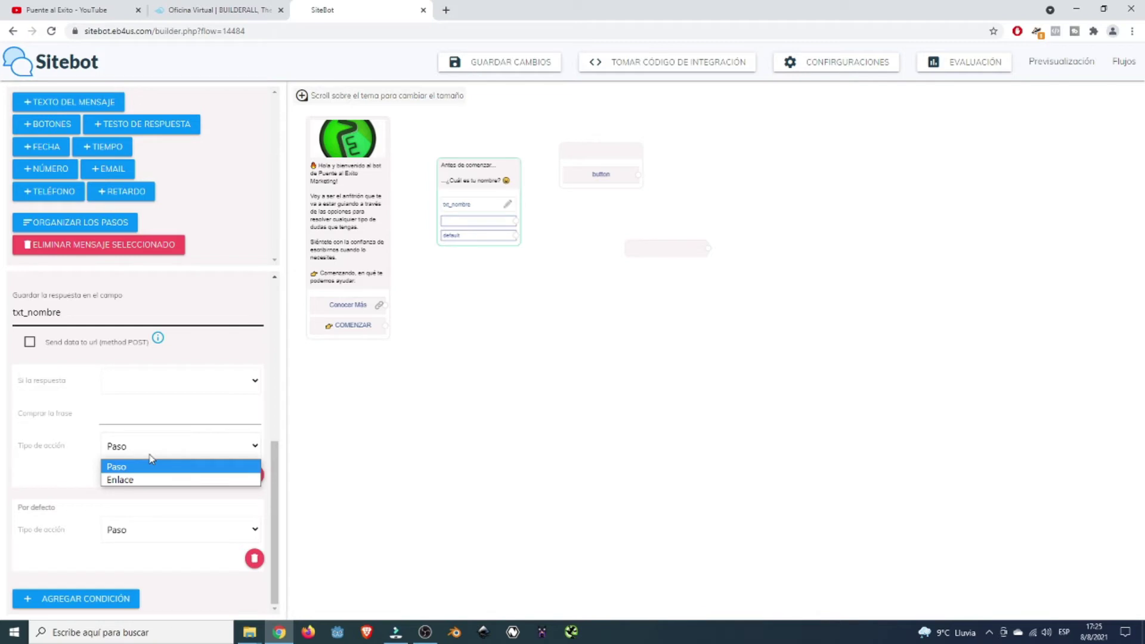
{"action": "left_click", "coordinate": [255, 354]}
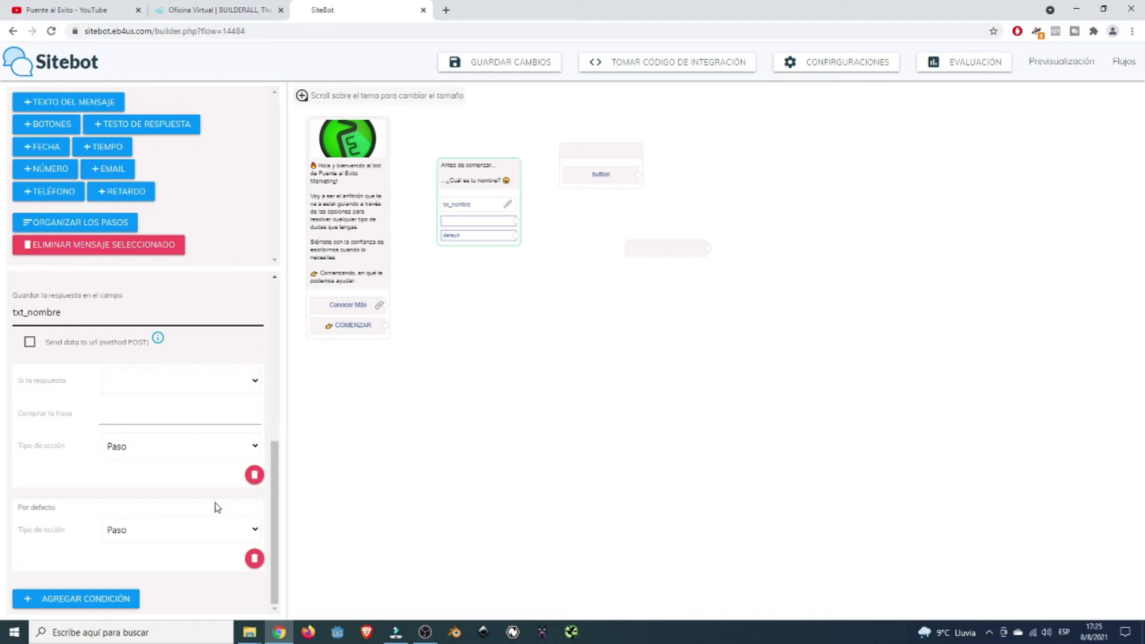
{"action": "left_click", "coordinate": [124, 536]}
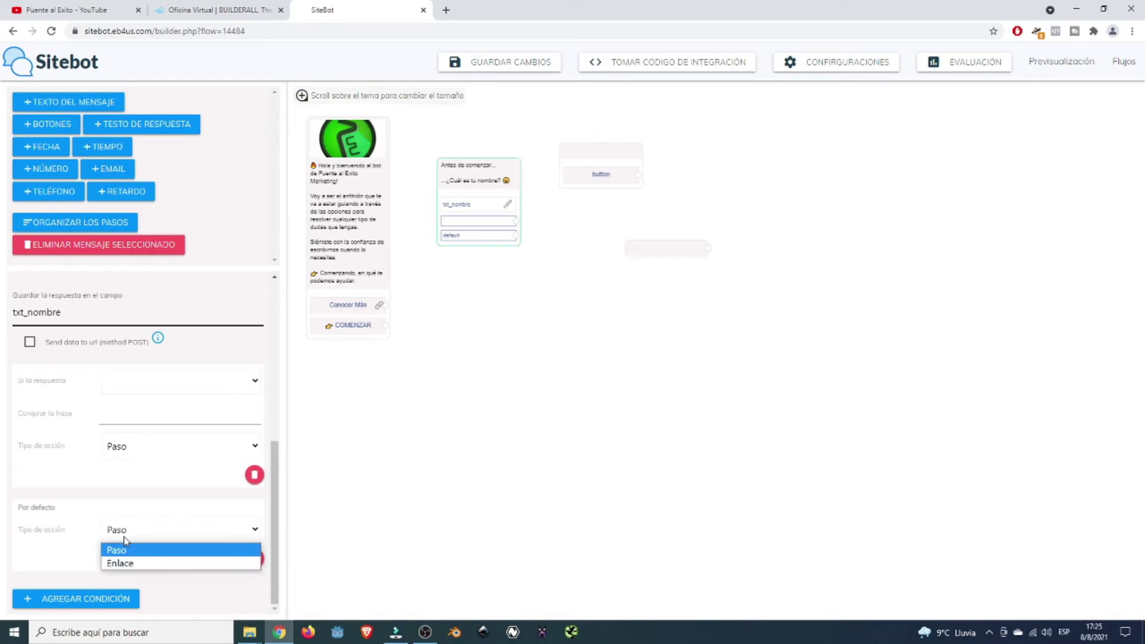
{"action": "left_click", "coordinate": [153, 496]}
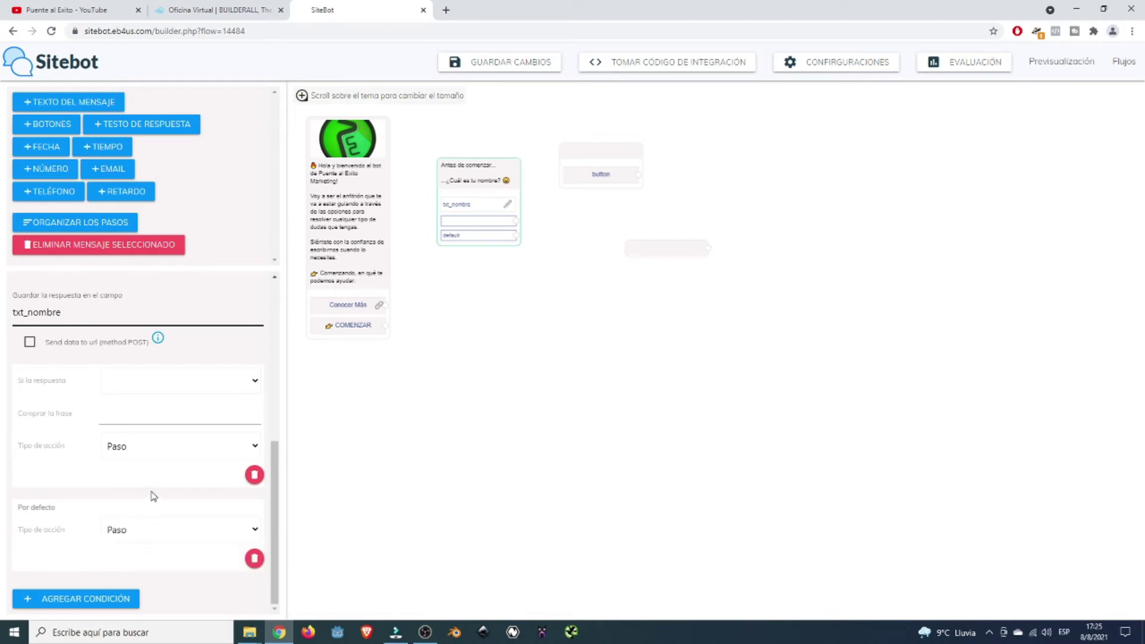
{"action": "left_click", "coordinate": [255, 475]}
{"action": "left_click", "coordinate": [252, 561]}
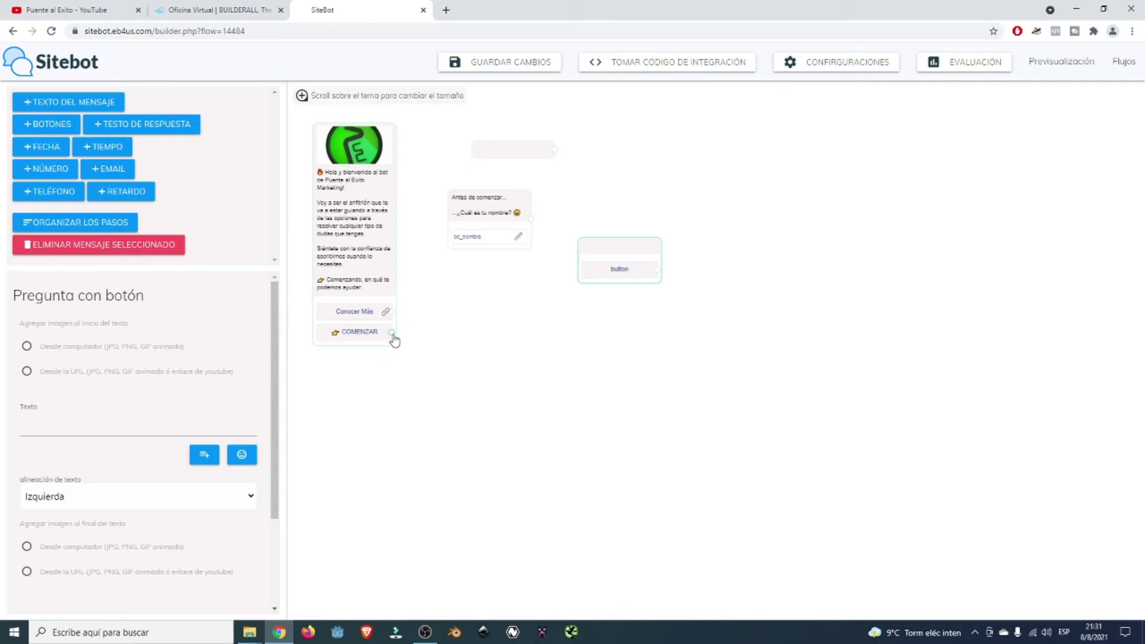
Connect the welcome message's COMENZAR button to the name question and move the button question block farther from it.
{"action": "left_click_drag", "start_coordinate": [393, 340], "coordinate": [498, 223]}
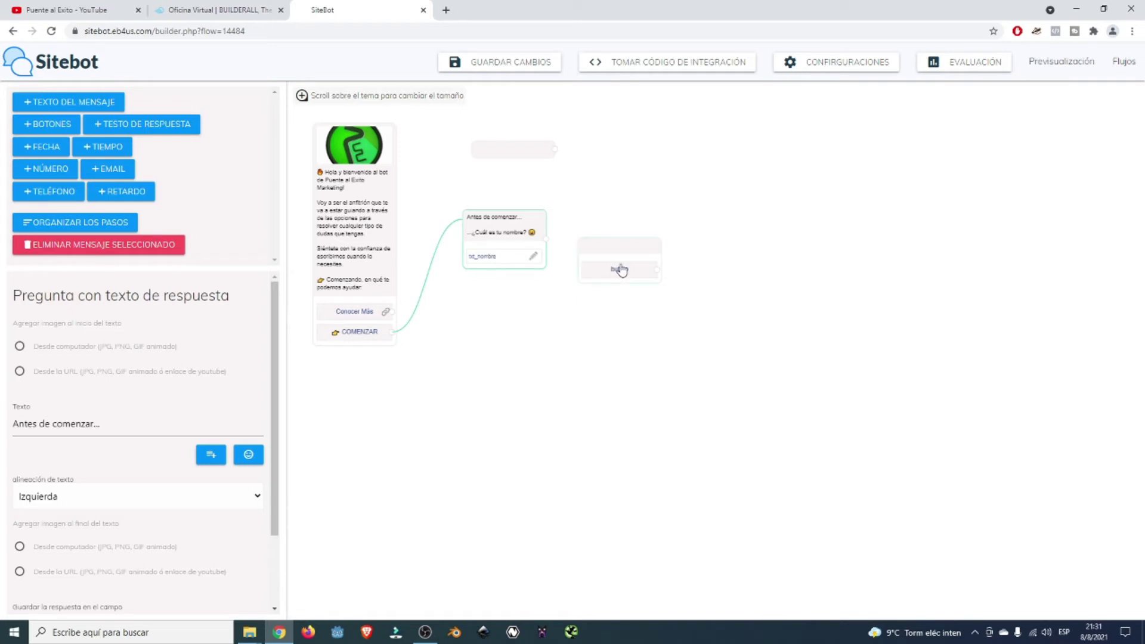
{"action": "left_click_drag", "start_coordinate": [616, 249], "coordinate": [656, 225]}
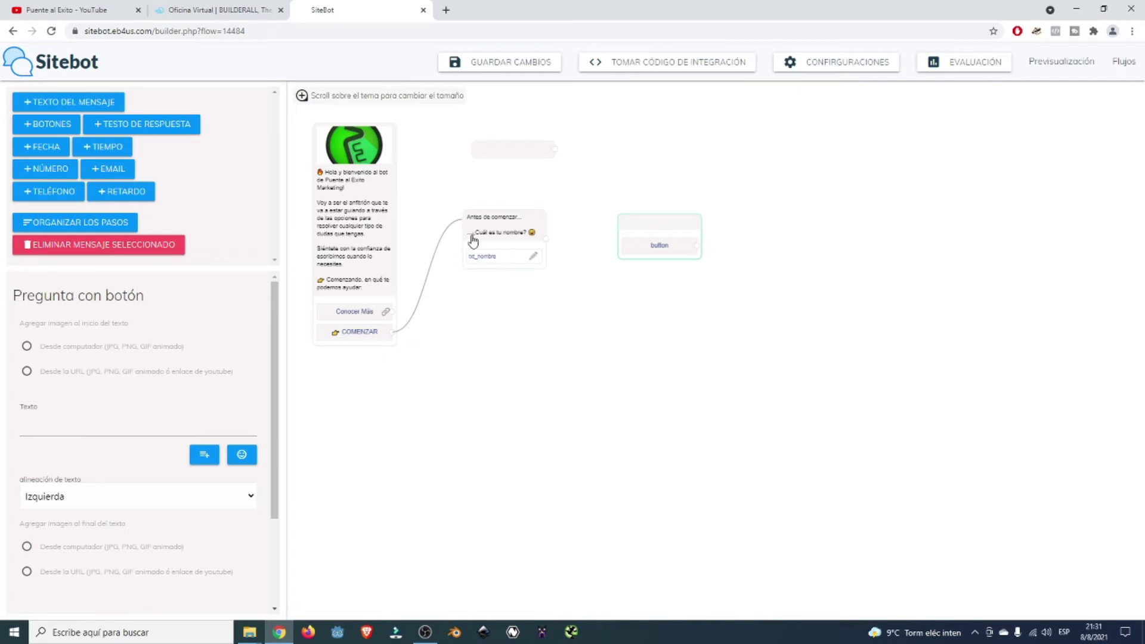
Add a date question block, place it to the lower right of the name question and move the button question block farther away.
{"action": "left_click", "coordinate": [47, 153]}
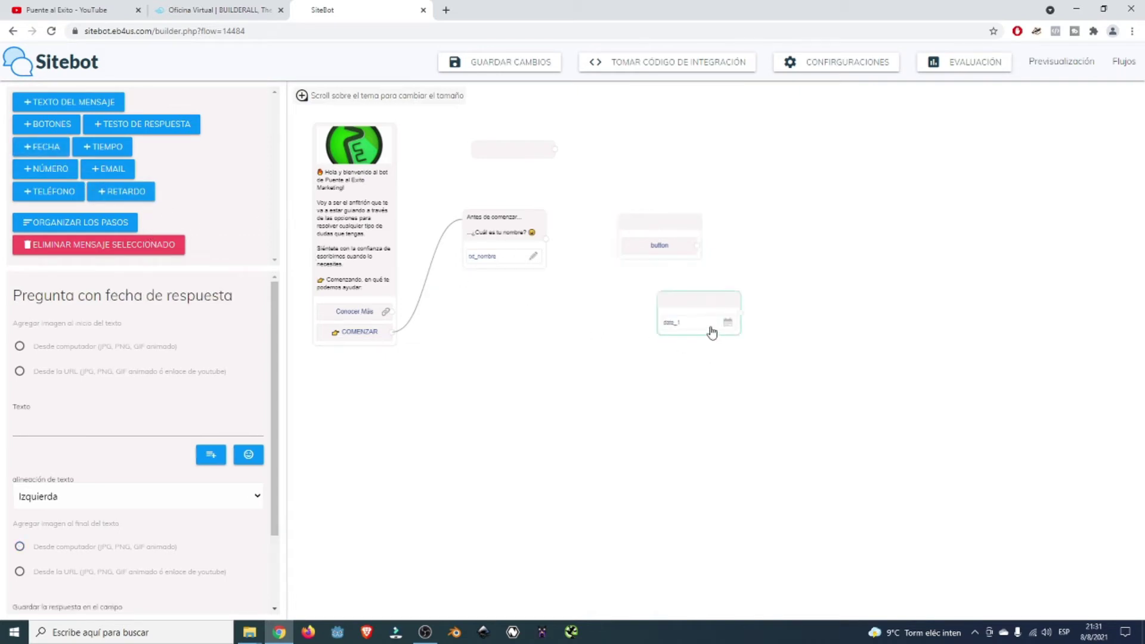
{"action": "left_click_drag", "start_coordinate": [711, 307], "coordinate": [662, 332]}
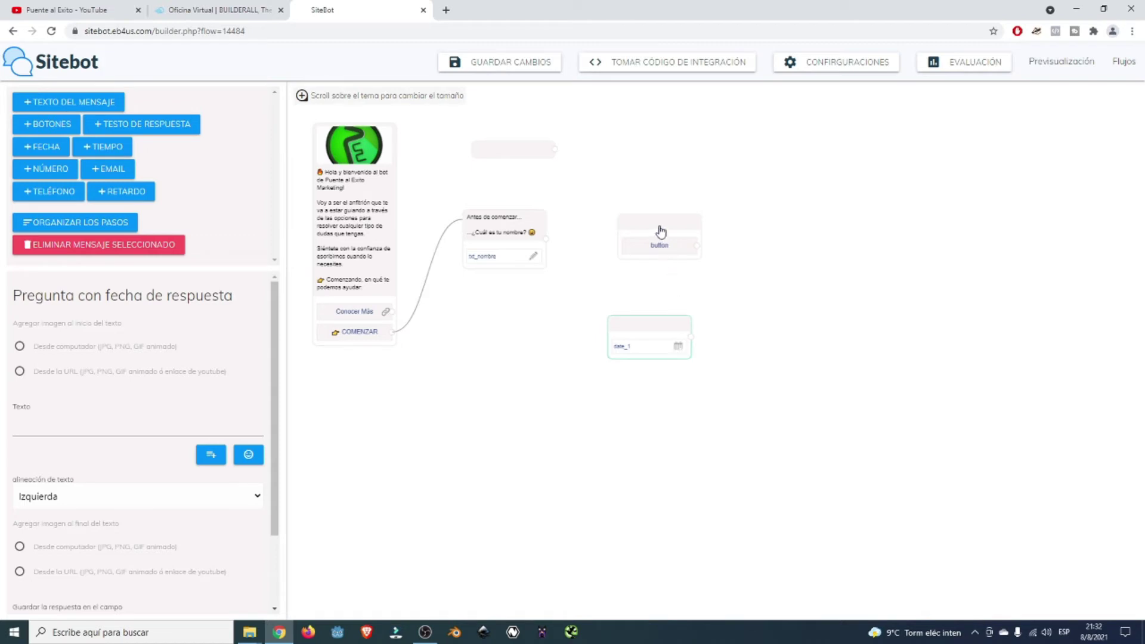
{"action": "left_click_drag", "start_coordinate": [660, 223], "coordinate": [772, 184]}
{"action": "left_click_drag", "start_coordinate": [662, 332], "coordinate": [642, 306]}
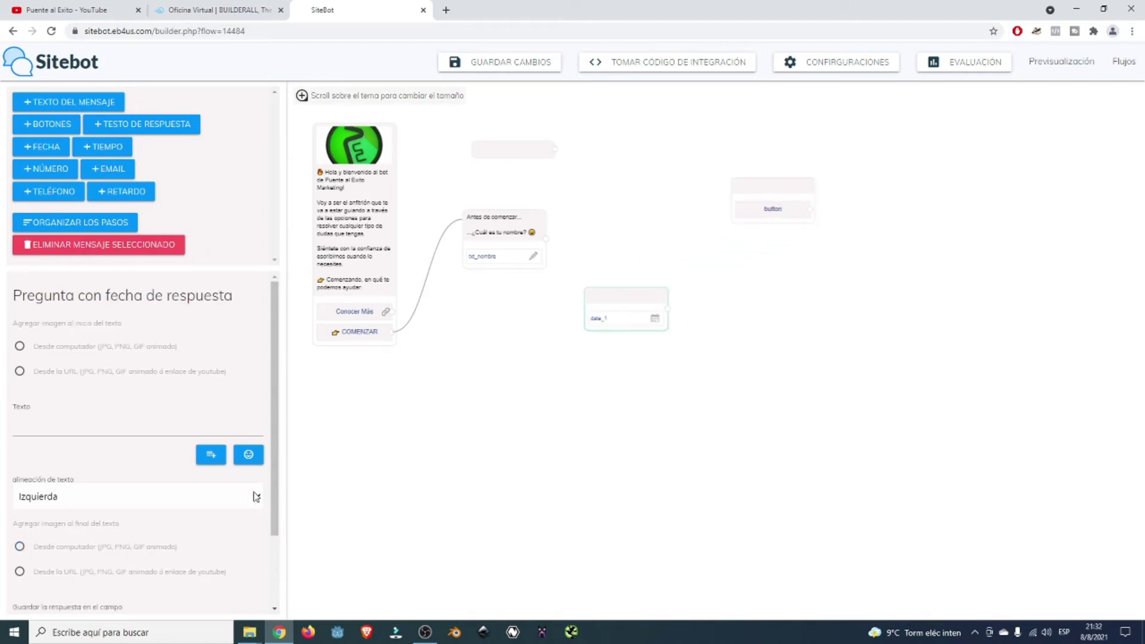
Write "Indicanos ¿cuál es tu edad?" as the text of the date question.
{"action": "left_click", "coordinate": [91, 430]}
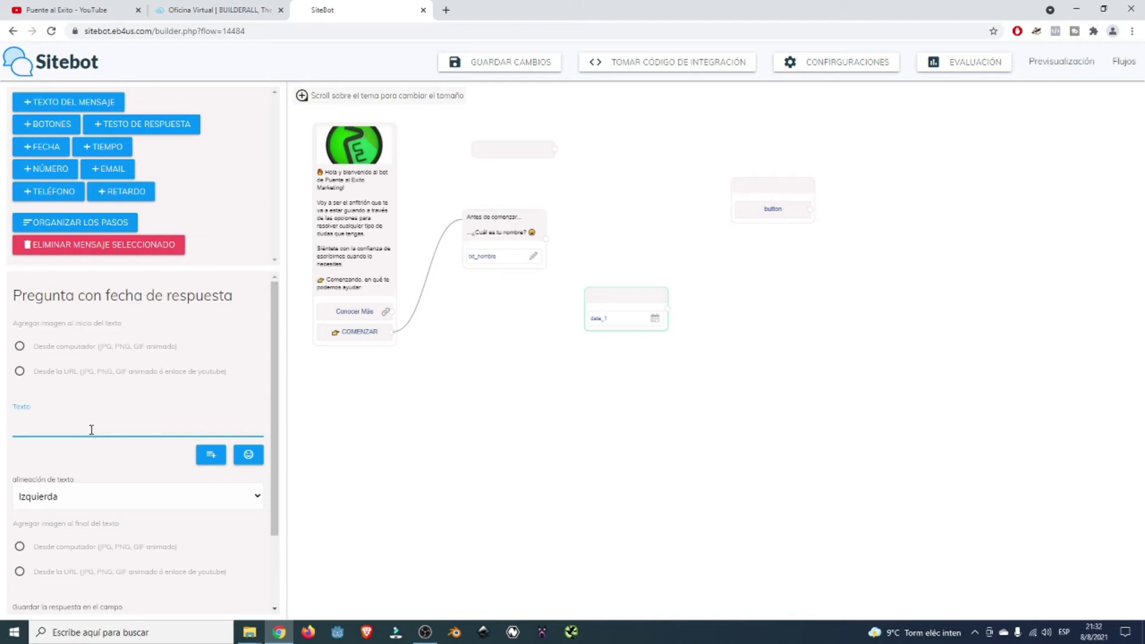
{"action": "type", "text": "Indicanos cuál es tu edad"}
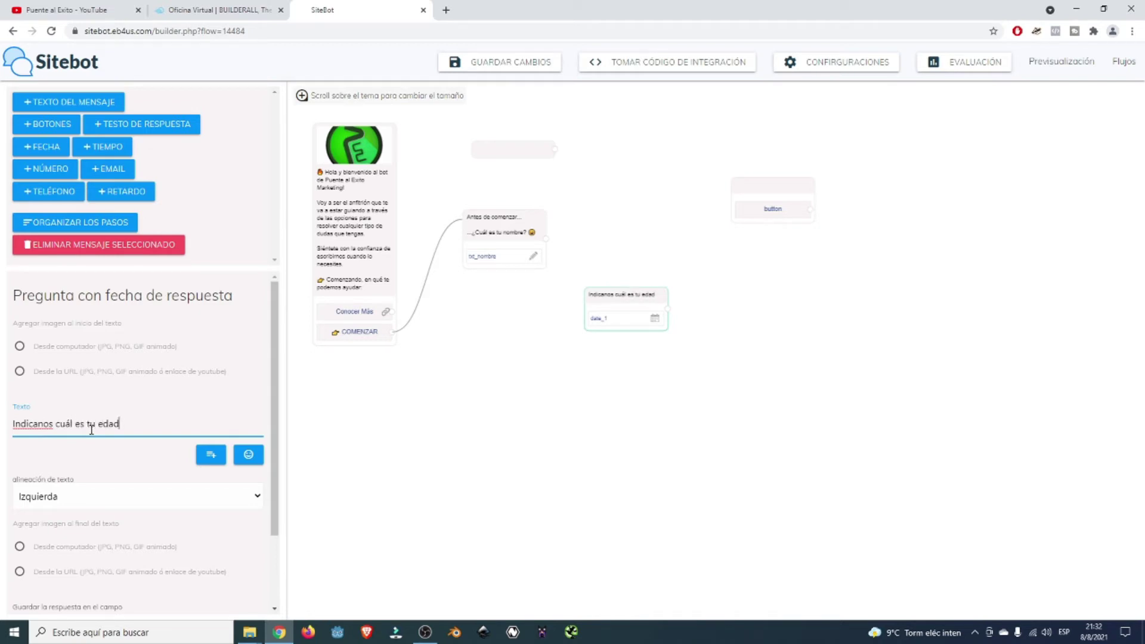
{"action": "type", "text": "?"}
{"action": "key", "text": "ctrl+Left"}
{"action": "key", "text": "ctrl+Left"}
{"action": "key", "text": "ctrl+Left"}
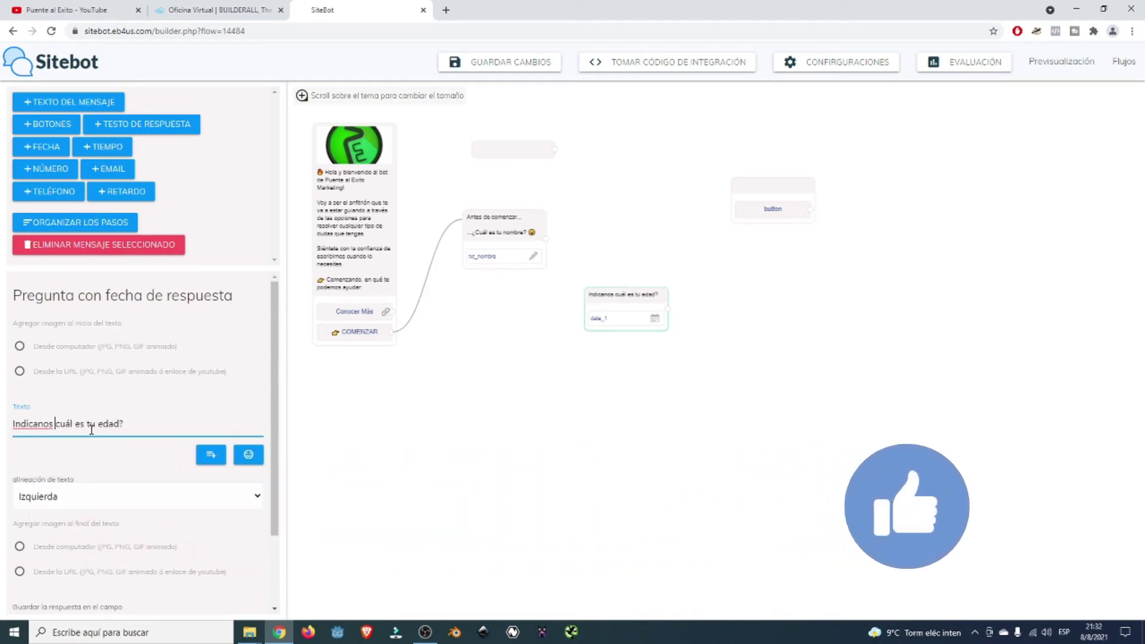
{"action": "type", "text": "¿"}
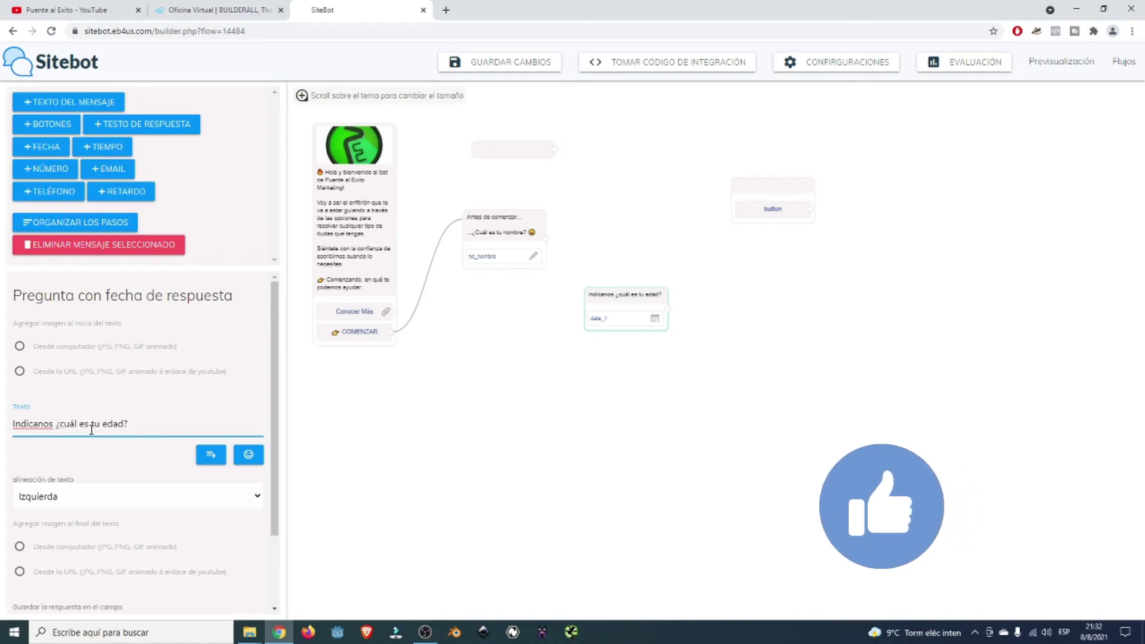
Correct the date question's text to "Indícanos ¿Cuál es tu edad?" and shift its block slightly up.
{"action": "key", "text": "Delete"}
{"action": "type", "text": "C"}
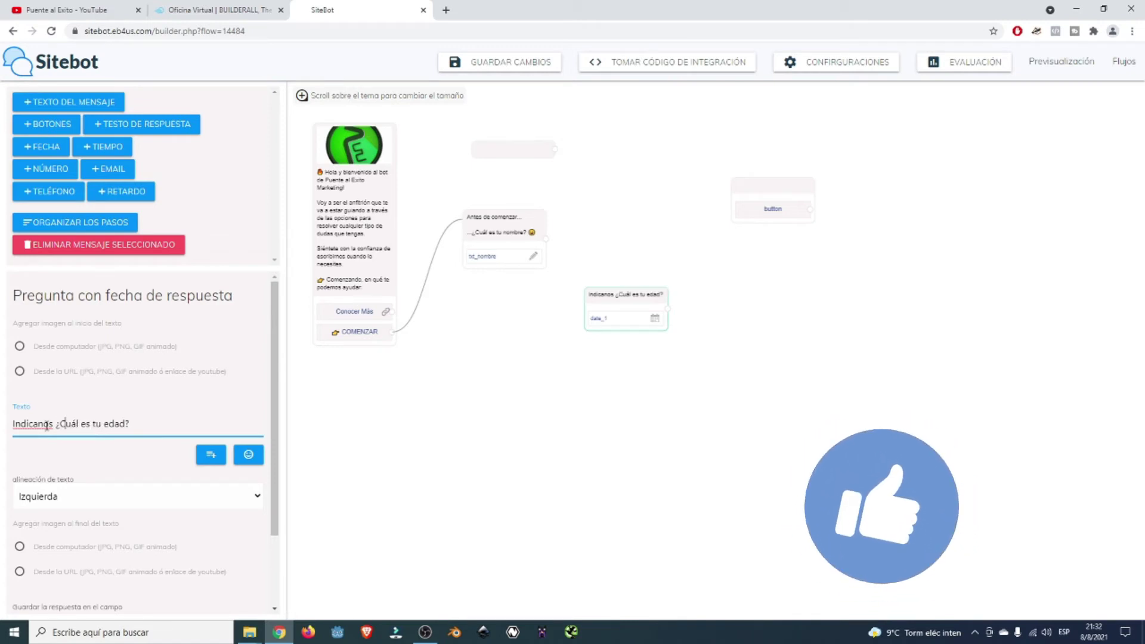
{"action": "right_click", "coordinate": [47, 426]}
{"action": "left_click", "coordinate": [71, 435]}
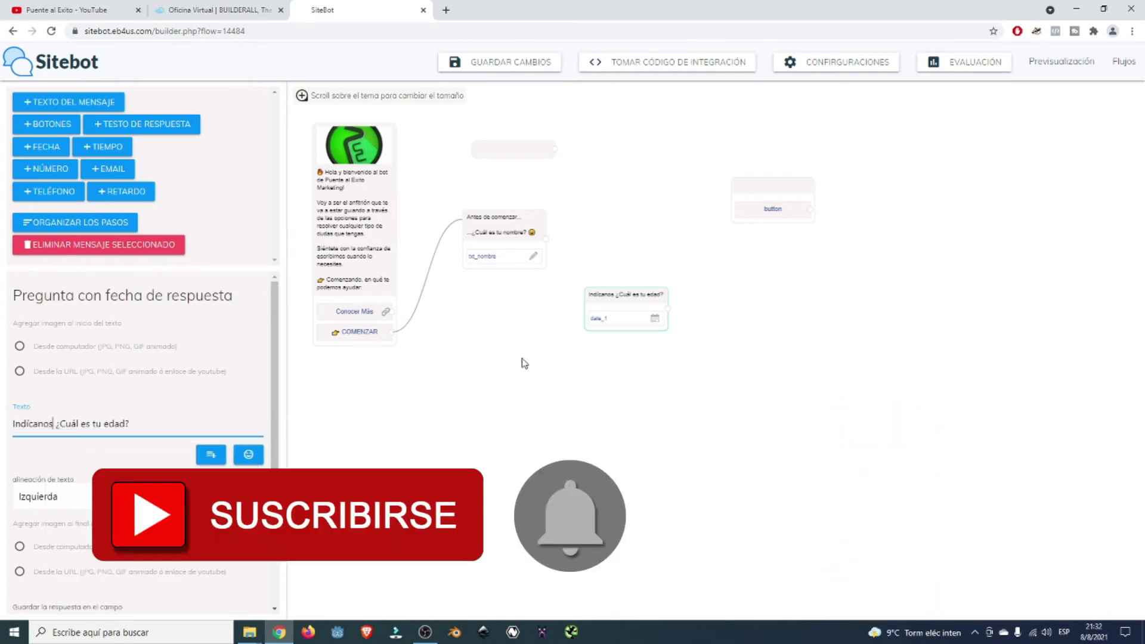
{"action": "left_click_drag", "start_coordinate": [638, 296], "coordinate": [636, 290]}
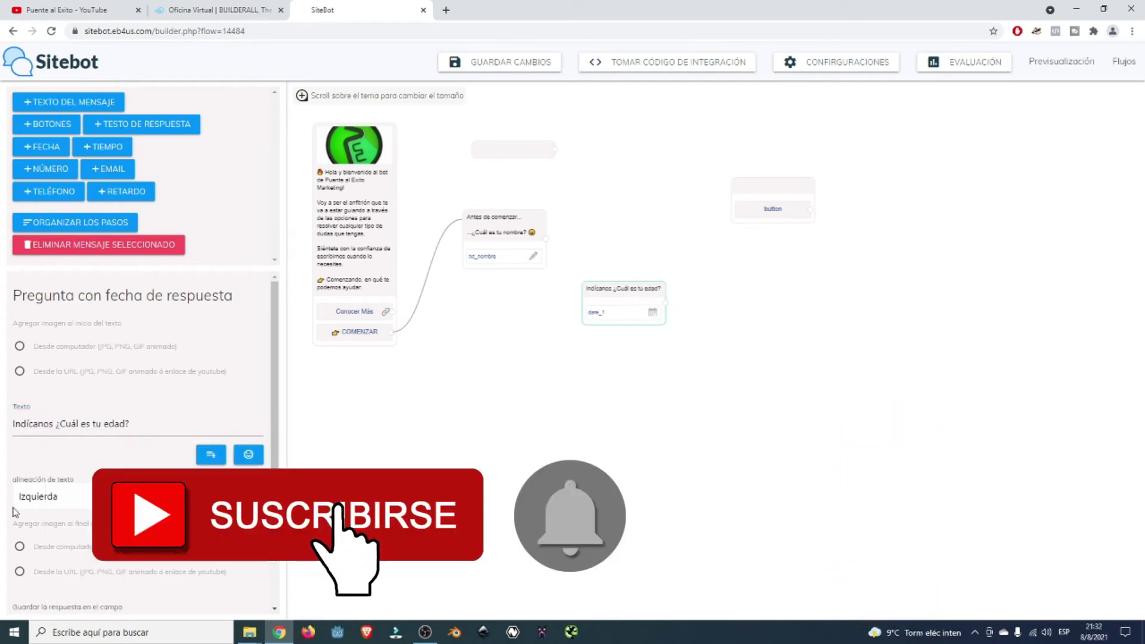
Set the text alignment of the age question to Centrado.
{"action": "scroll", "coordinate": [123, 463], "scroll_direction": "down", "scroll_amount": 1}
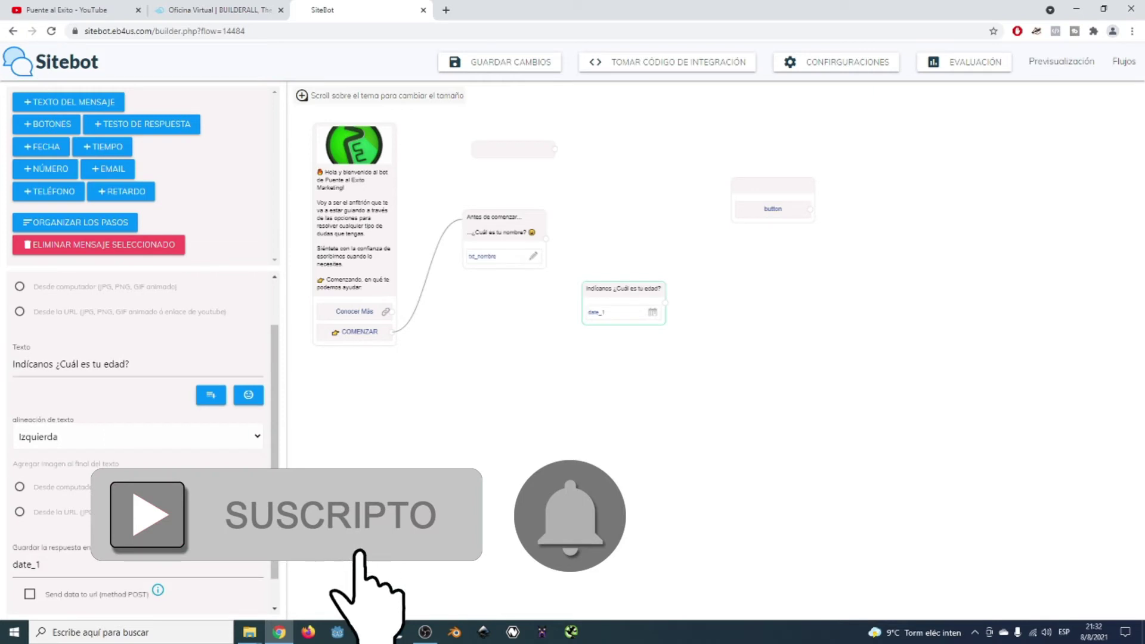
{"action": "left_click", "coordinate": [153, 437]}
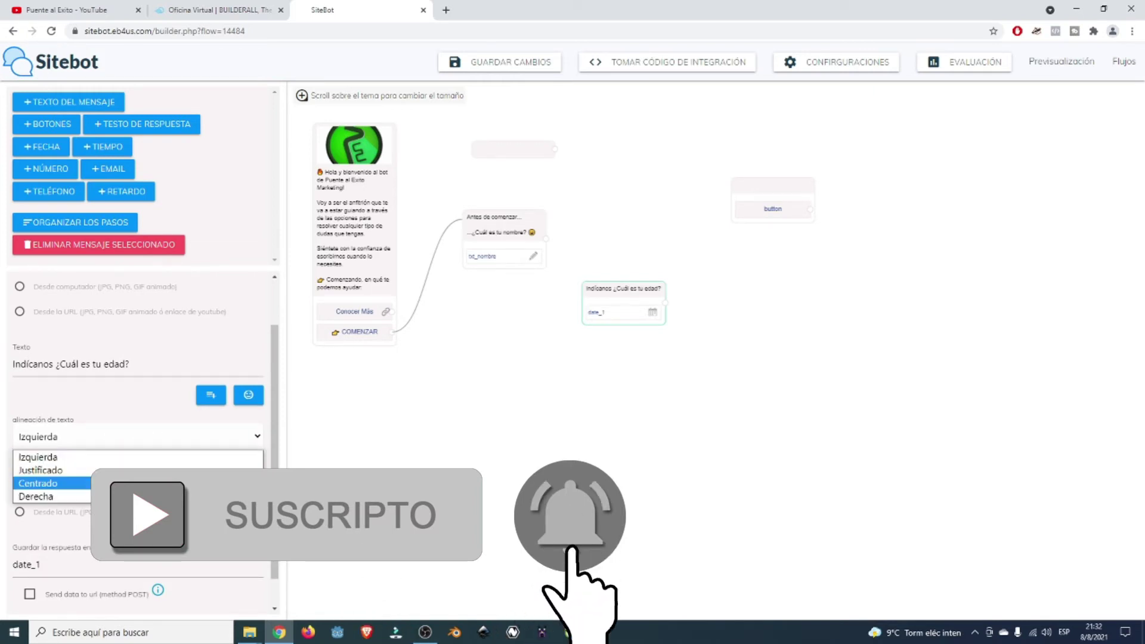
{"action": "left_click", "coordinate": [37, 483]}
Store the age answer in the field "edad" and connect the name question to the age question.
{"action": "scroll", "coordinate": [142, 549], "scroll_direction": "down", "scroll_amount": 1}
{"action": "double_click", "coordinate": [142, 582]}
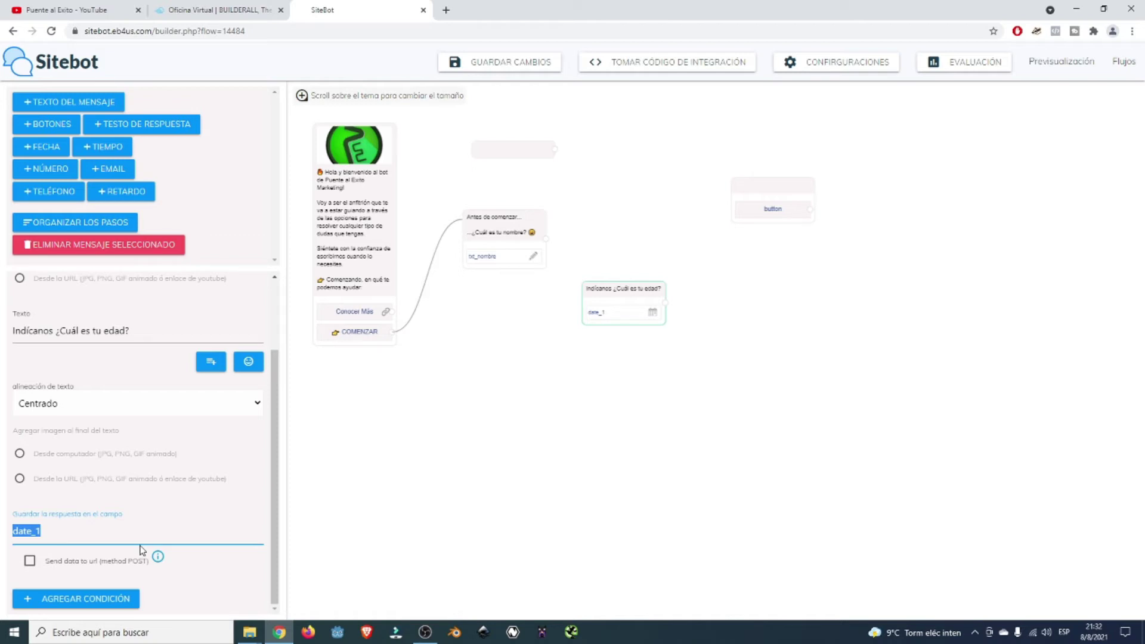
{"action": "type", "text": "edad"}
{"action": "left_click", "coordinate": [468, 390]}
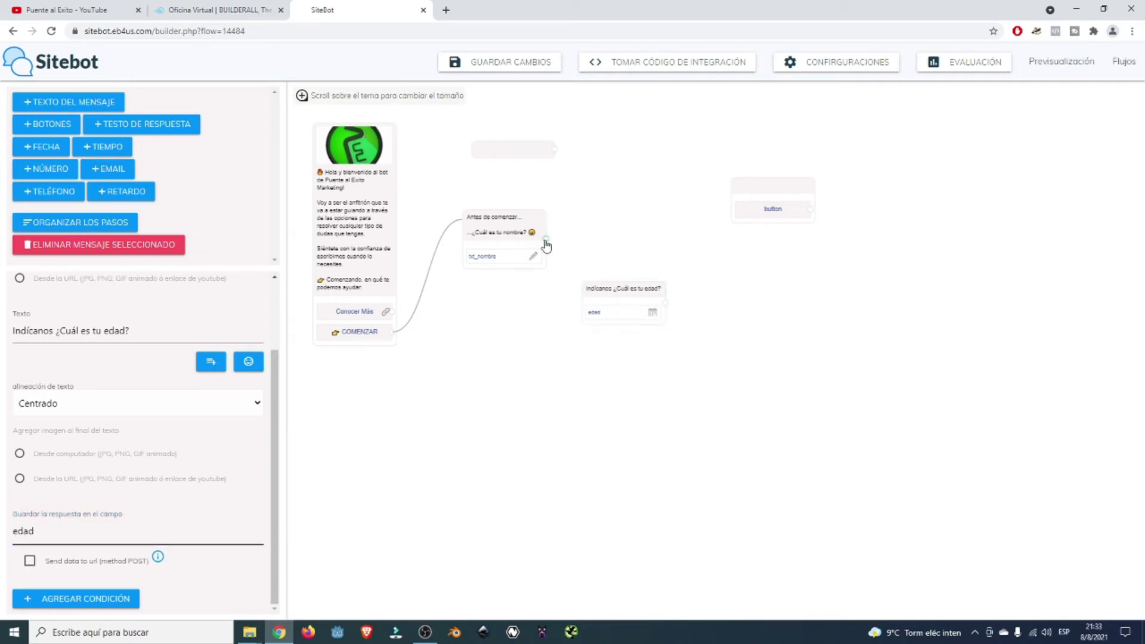
{"action": "left_click_drag", "start_coordinate": [545, 241], "coordinate": [639, 259]}
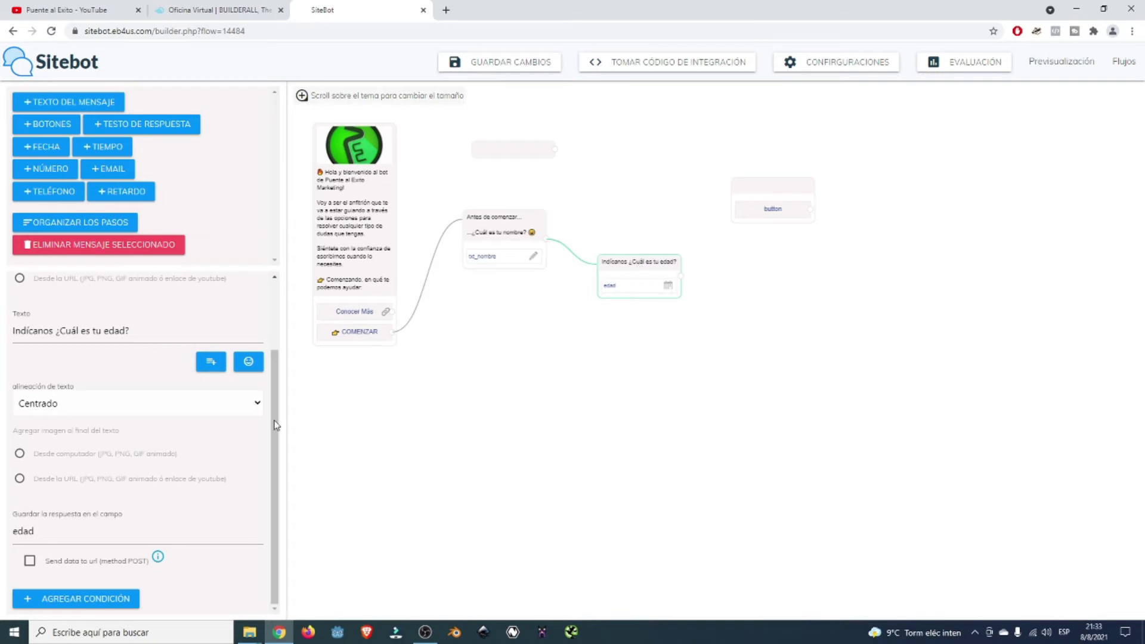
Add a time question block and park it beside the button block, above the age question and clear of the flow.
{"action": "left_click", "coordinate": [103, 151]}
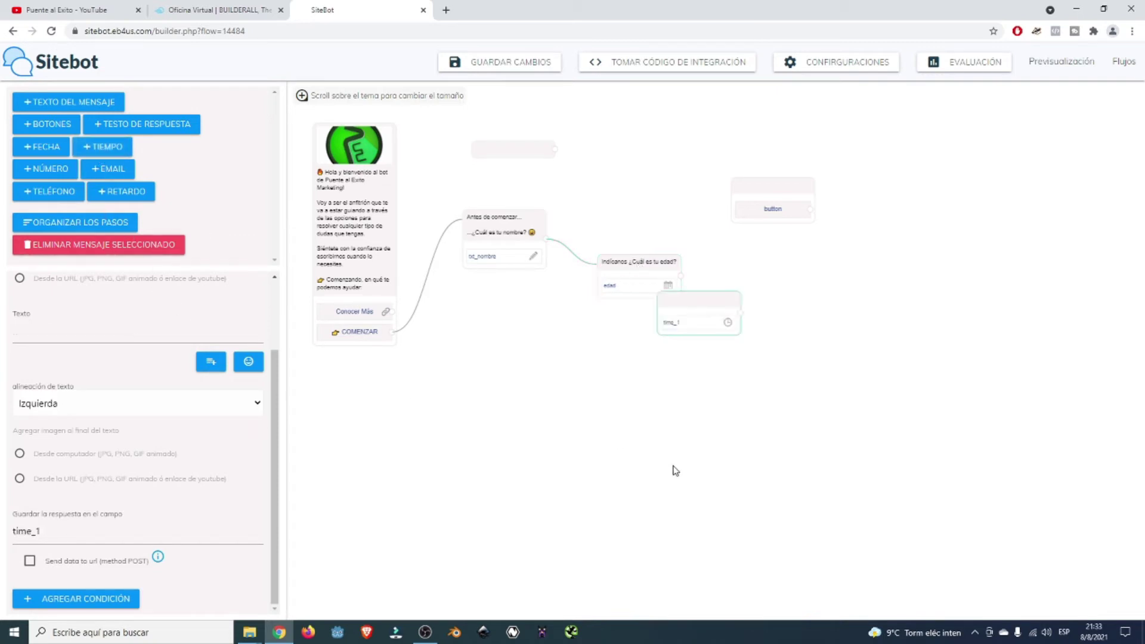
{"action": "left_click_drag", "start_coordinate": [690, 307], "coordinate": [755, 346]}
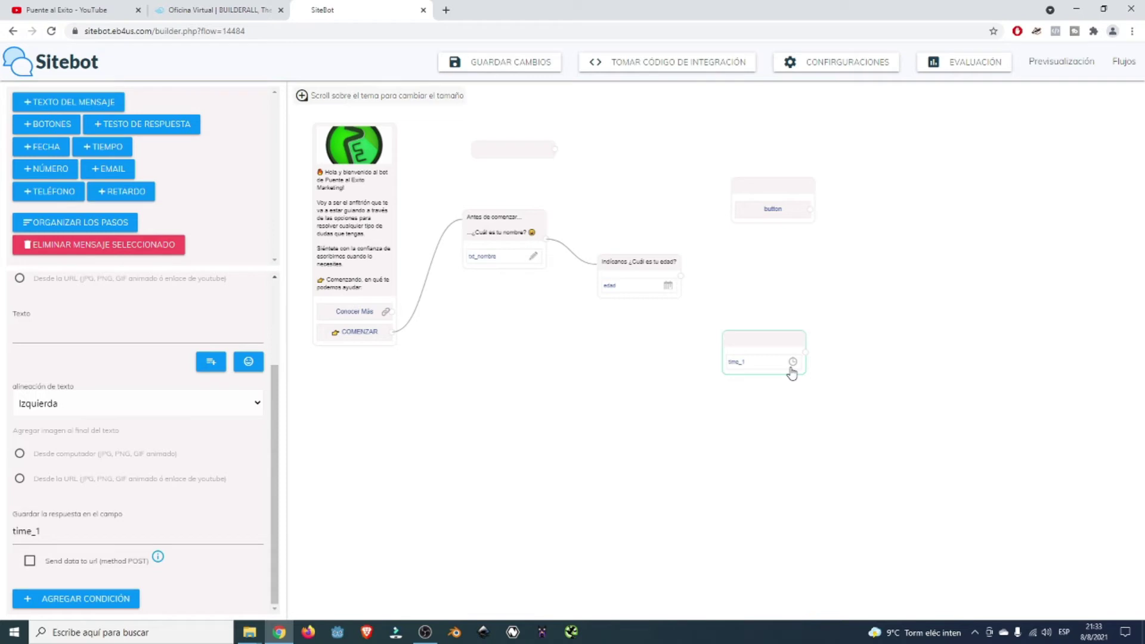
{"action": "left_click_drag", "start_coordinate": [769, 339], "coordinate": [772, 274]}
{"action": "left_click_drag", "start_coordinate": [770, 183], "coordinate": [660, 161]}
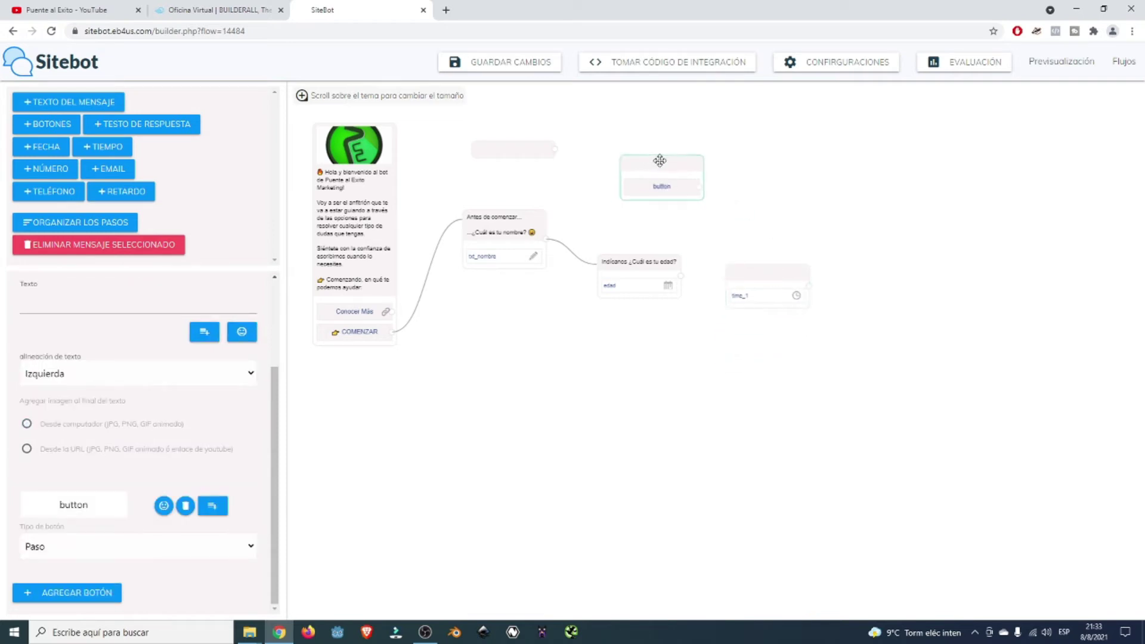
{"action": "left_click_drag", "start_coordinate": [745, 277], "coordinate": [759, 170]}
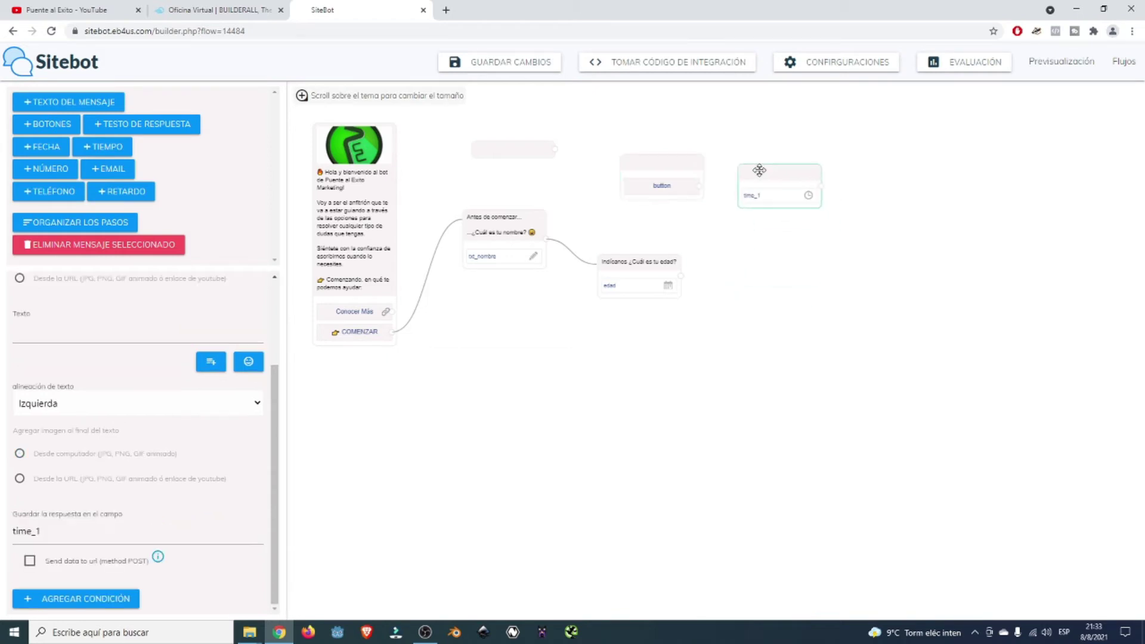
Add an email question to the right of the age question with the text "¿Cuál es tu correo electrónico?".
{"action": "left_click", "coordinate": [103, 173]}
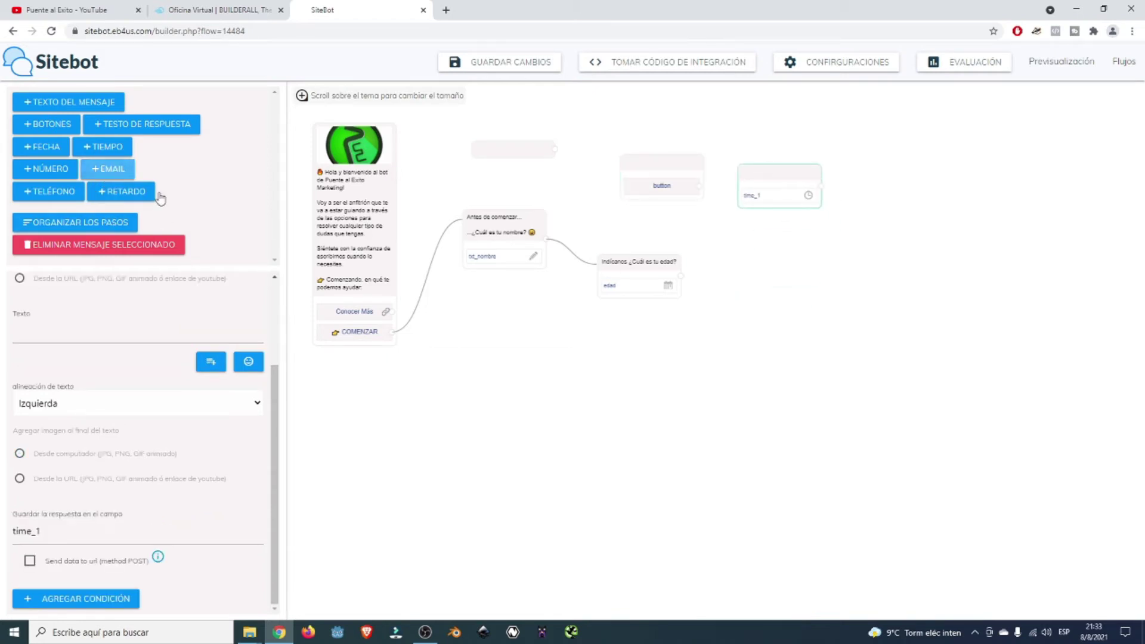
{"action": "left_click_drag", "start_coordinate": [747, 297], "coordinate": [792, 290]}
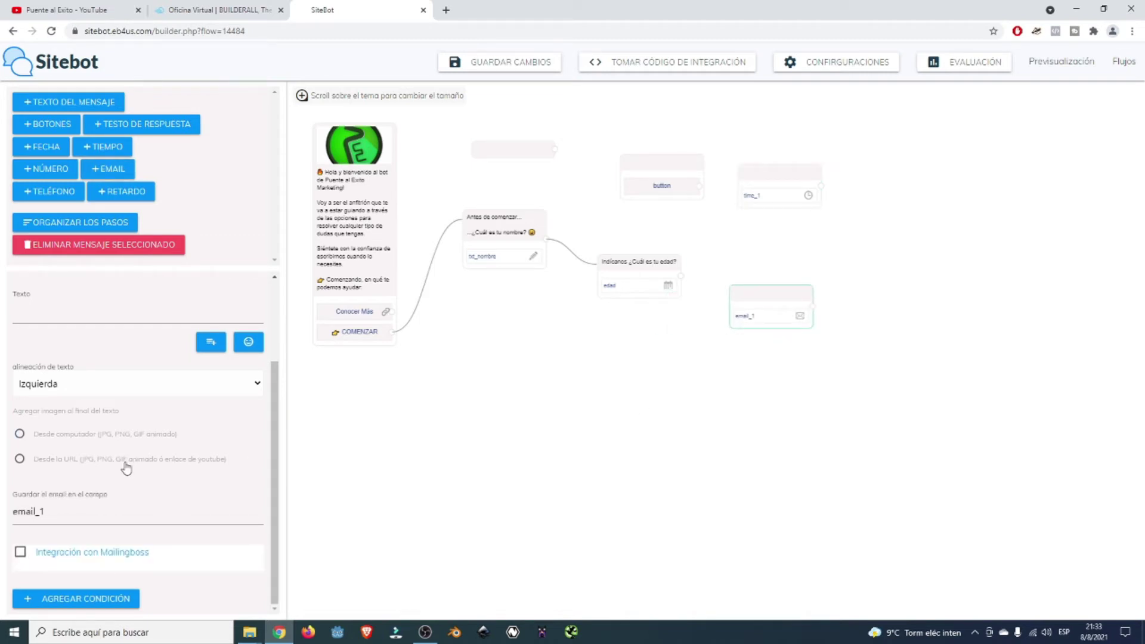
{"action": "left_click", "coordinate": [78, 327]}
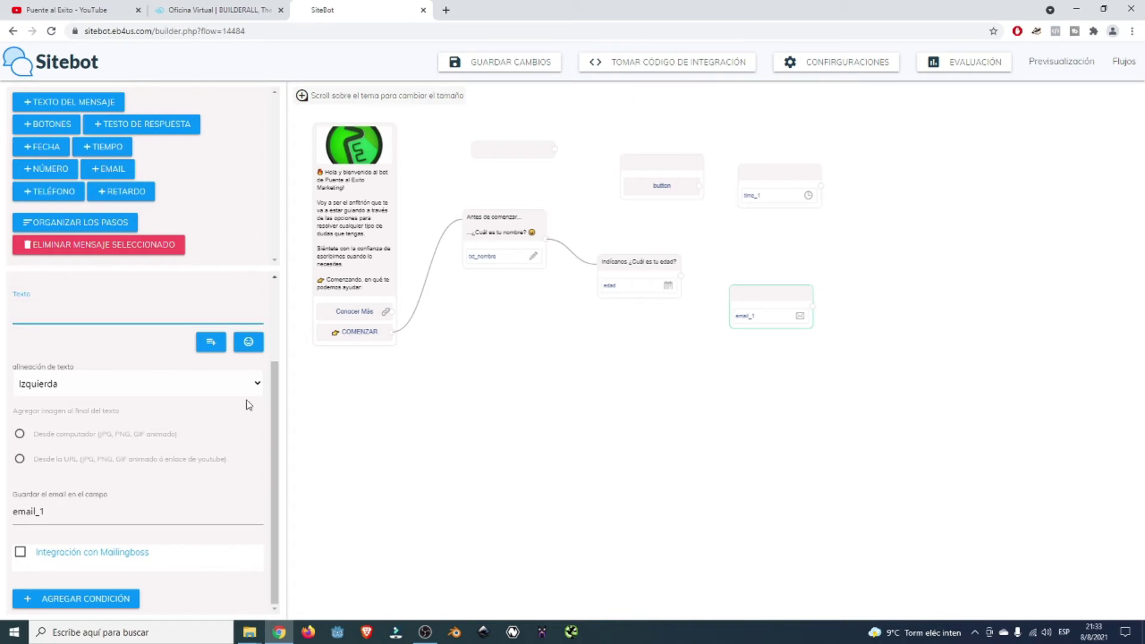
{"action": "scroll", "coordinate": [249, 398], "scroll_direction": "up", "scroll_amount": 2}
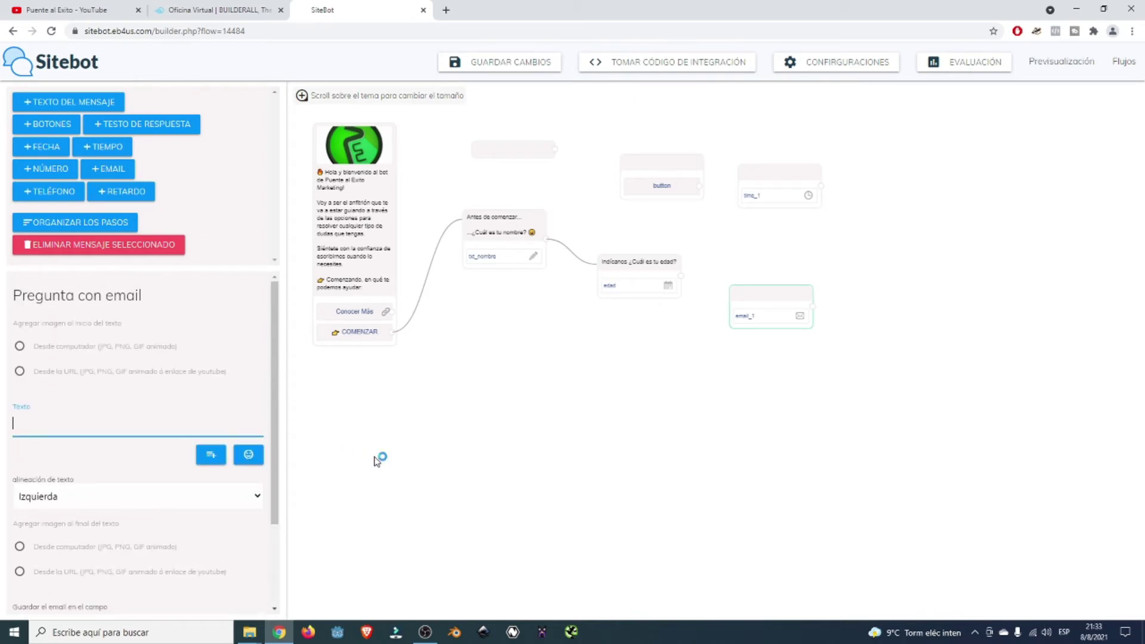
{"action": "type", "text": "¿Cuál es tu correo"}
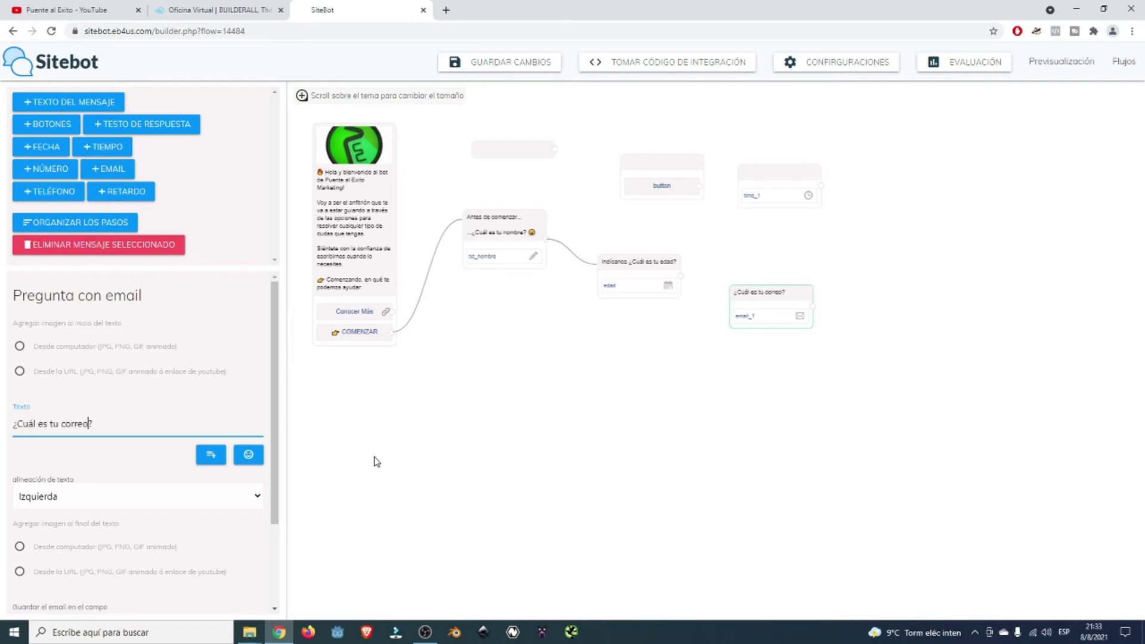
{"action": "type", "text": " electrónico"}
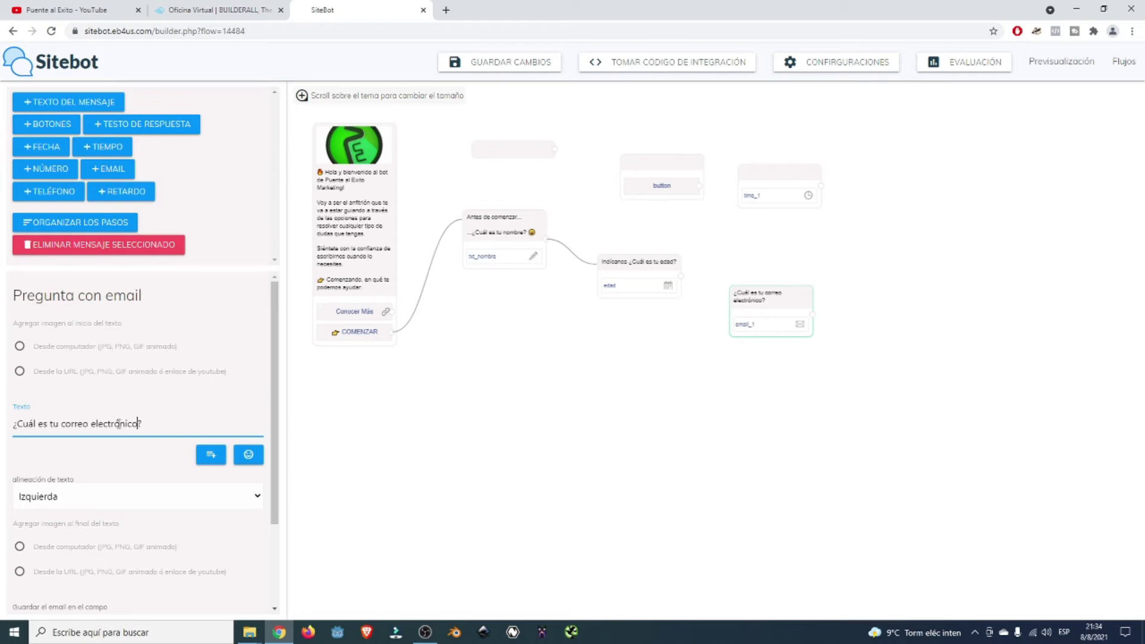
Store the email question's answer in the field "email".
{"action": "scroll", "coordinate": [114, 428], "scroll_direction": "down", "scroll_amount": 2}
{"action": "left_click", "coordinate": [63, 511]}
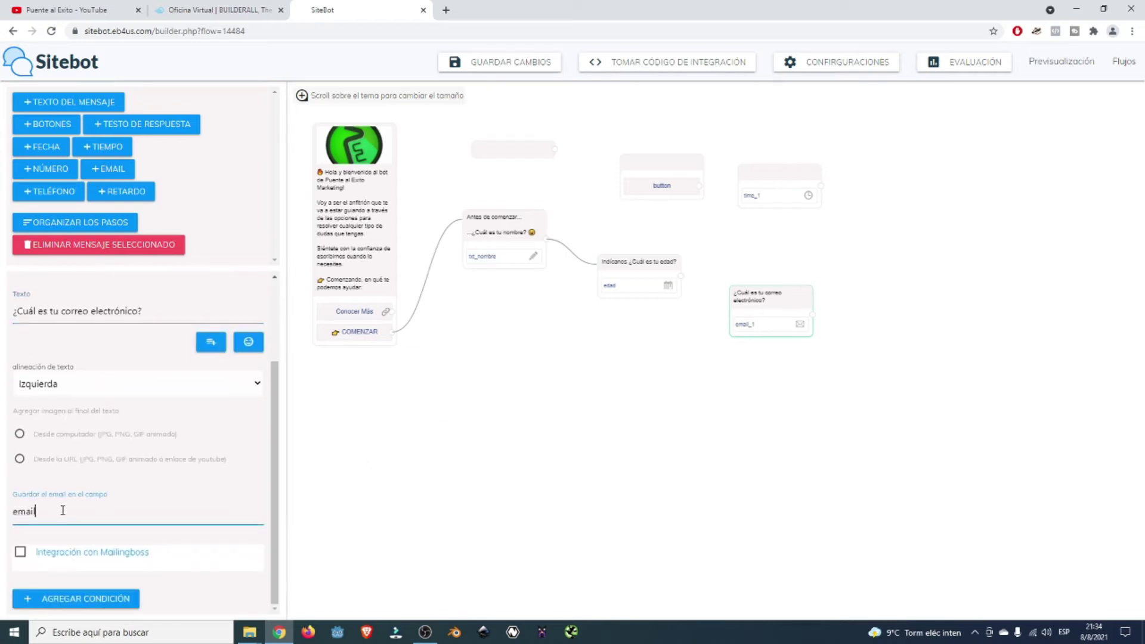
{"action": "left_click", "coordinate": [381, 451]}
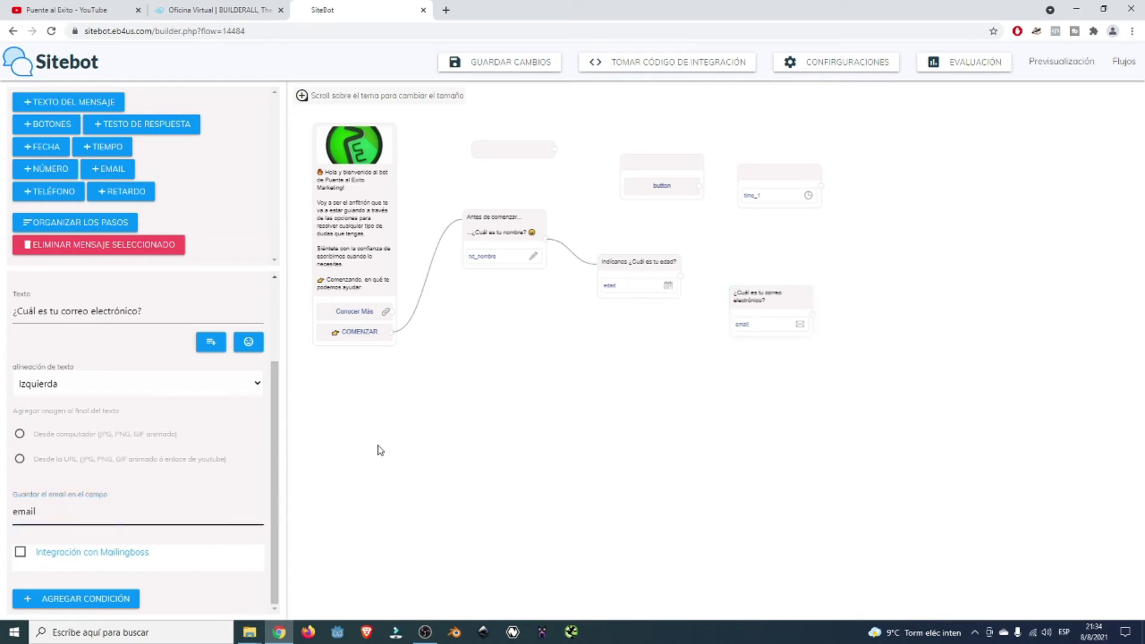
Connect the age question to the email question and adjust the spacing of both blocks.
{"action": "left_click", "coordinate": [690, 278]}
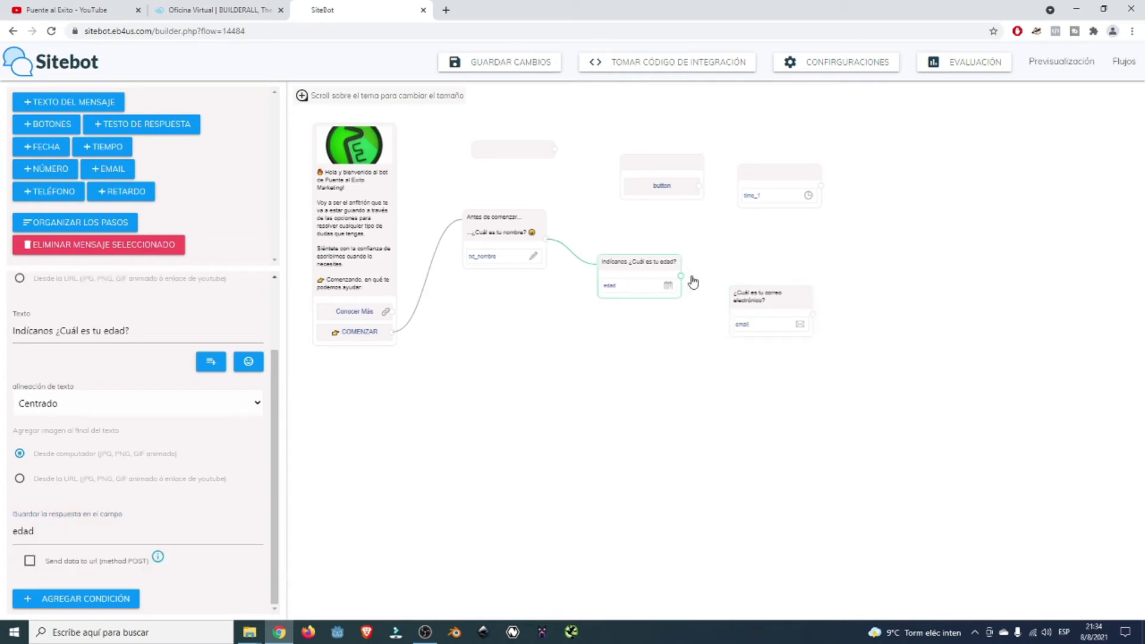
{"action": "left_click", "coordinate": [744, 320]}
{"action": "left_click_drag", "start_coordinate": [729, 301], "coordinate": [680, 278]}
{"action": "left_click_drag", "start_coordinate": [762, 304], "coordinate": [776, 294]}
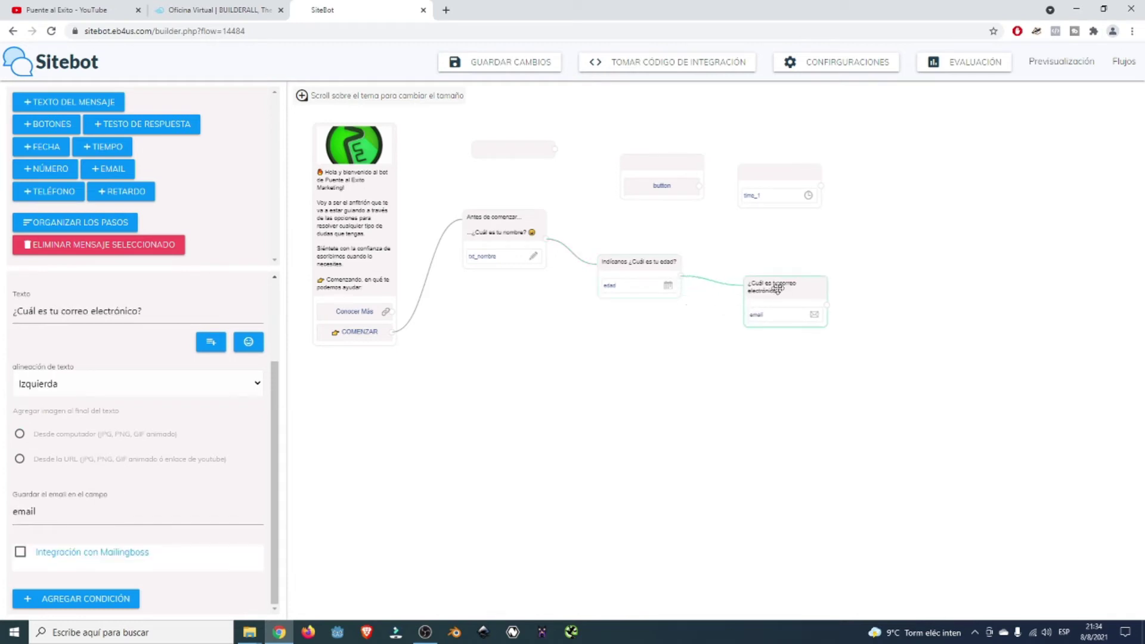
{"action": "left_click_drag", "start_coordinate": [642, 270], "coordinate": [648, 265]}
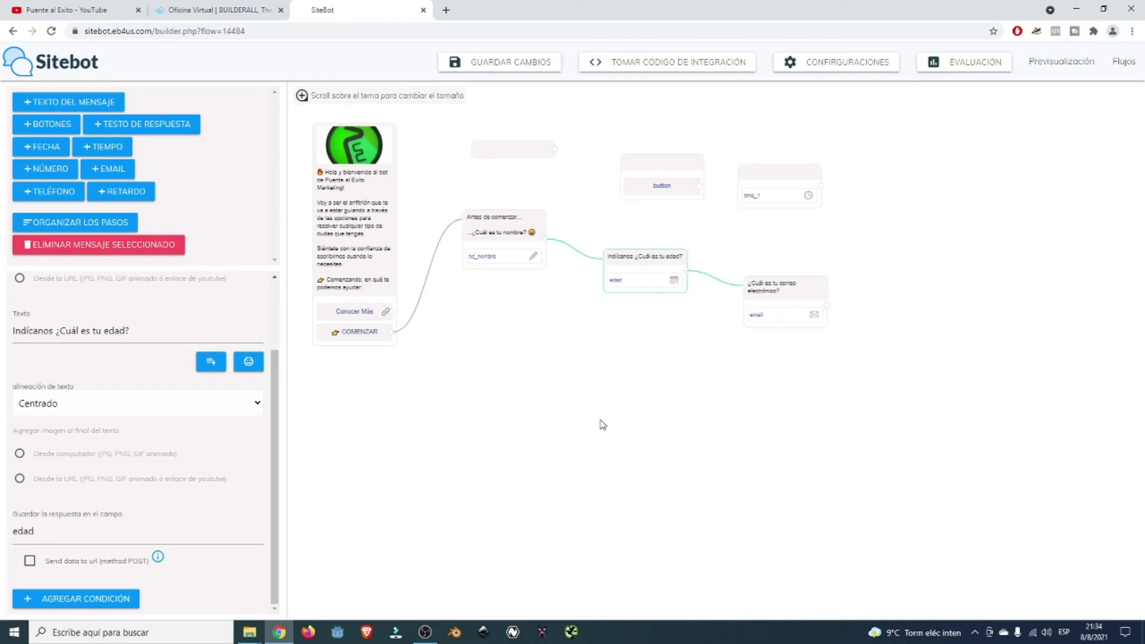
Add a phone question block to the right of the time block and a delay block below the name question.
{"action": "left_click", "coordinate": [64, 196]}
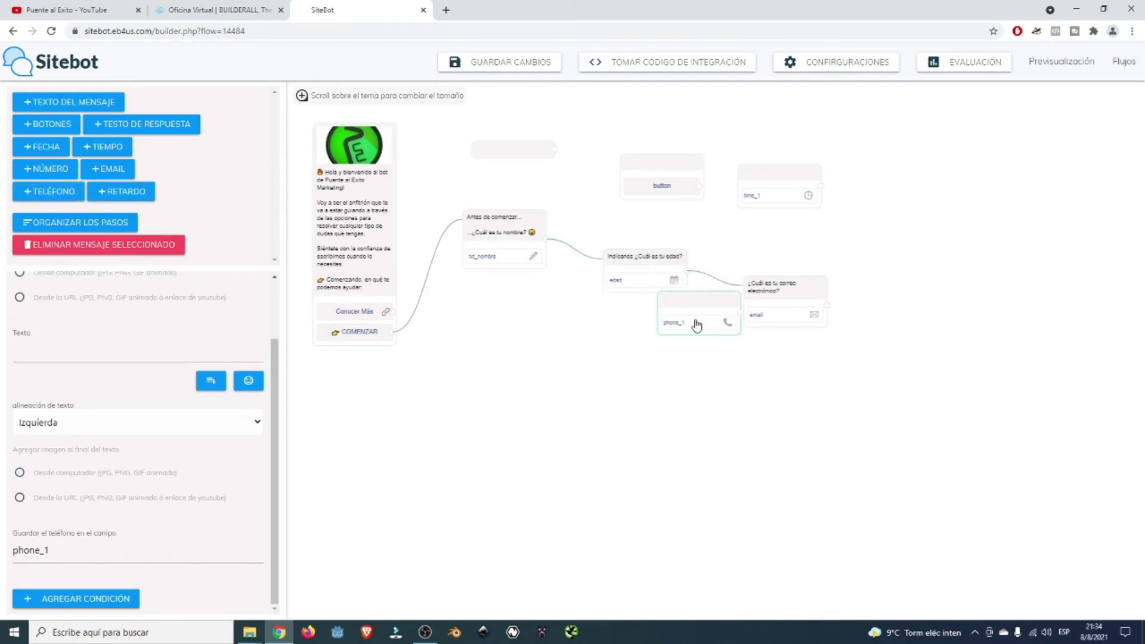
{"action": "left_click_drag", "start_coordinate": [695, 302], "coordinate": [899, 180]}
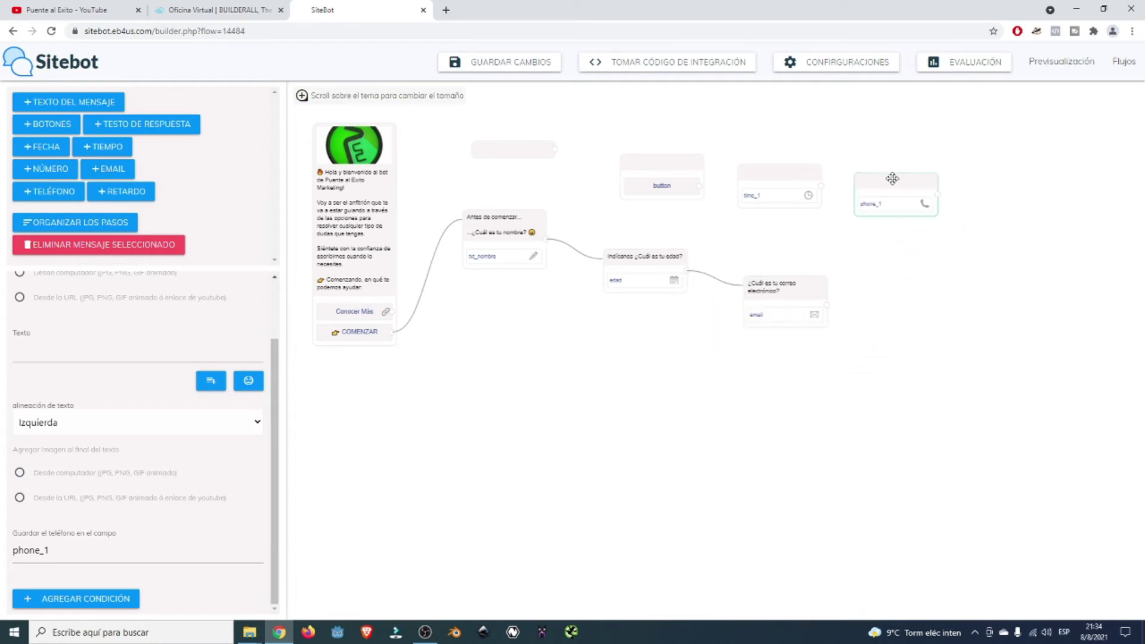
{"action": "left_click", "coordinate": [133, 194]}
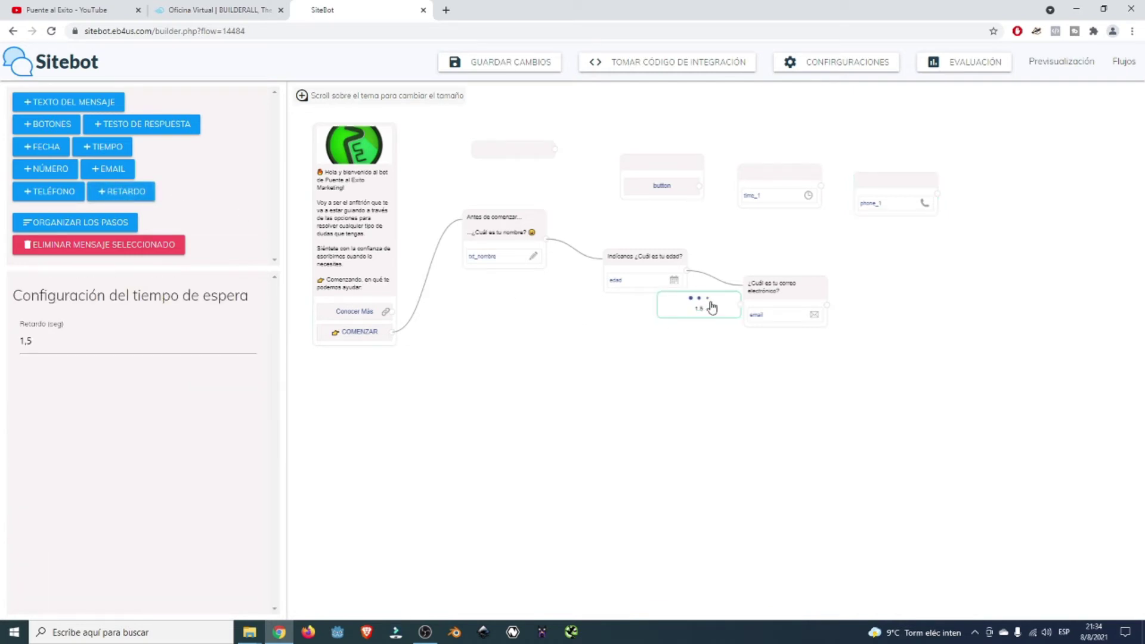
{"action": "left_click_drag", "start_coordinate": [710, 306], "coordinate": [652, 372]}
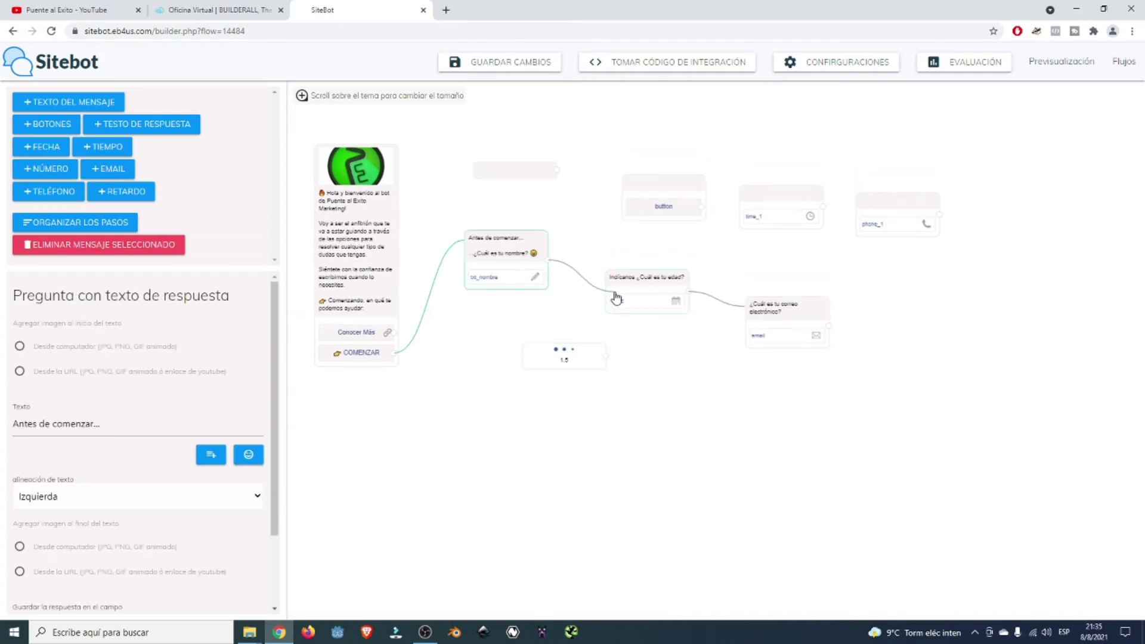
{"action": "left_click", "coordinate": [646, 304]}
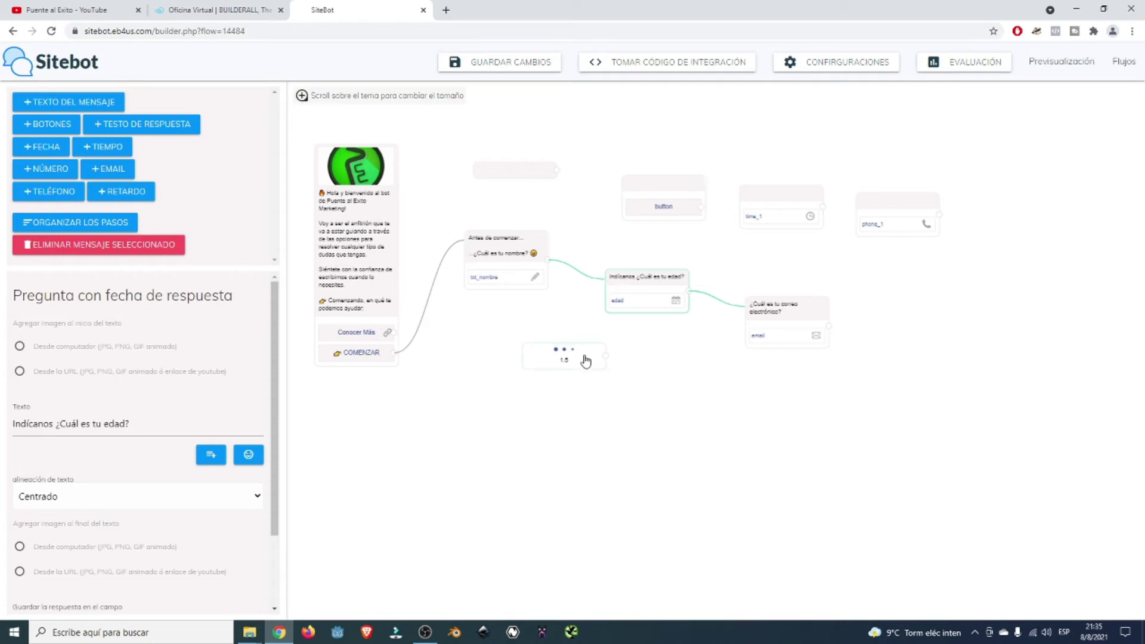
{"action": "left_click_drag", "start_coordinate": [585, 358], "coordinate": [502, 357]}
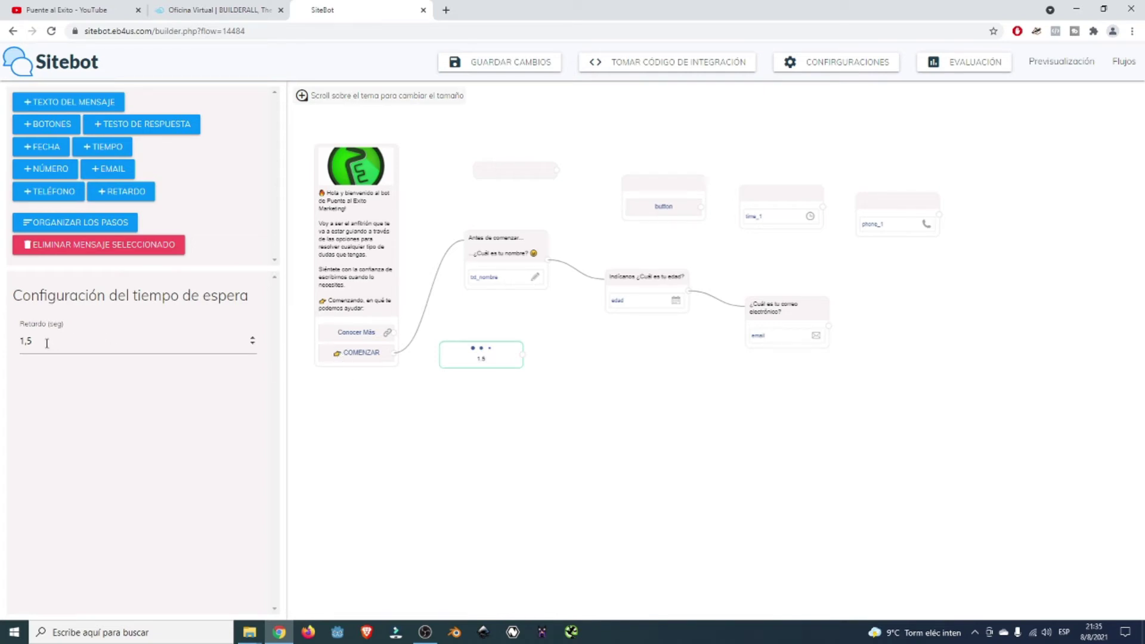
Set the delay block's waiting time to 5 seconds.
{"action": "left_click_drag", "start_coordinate": [47, 343], "coordinate": [17, 349]}
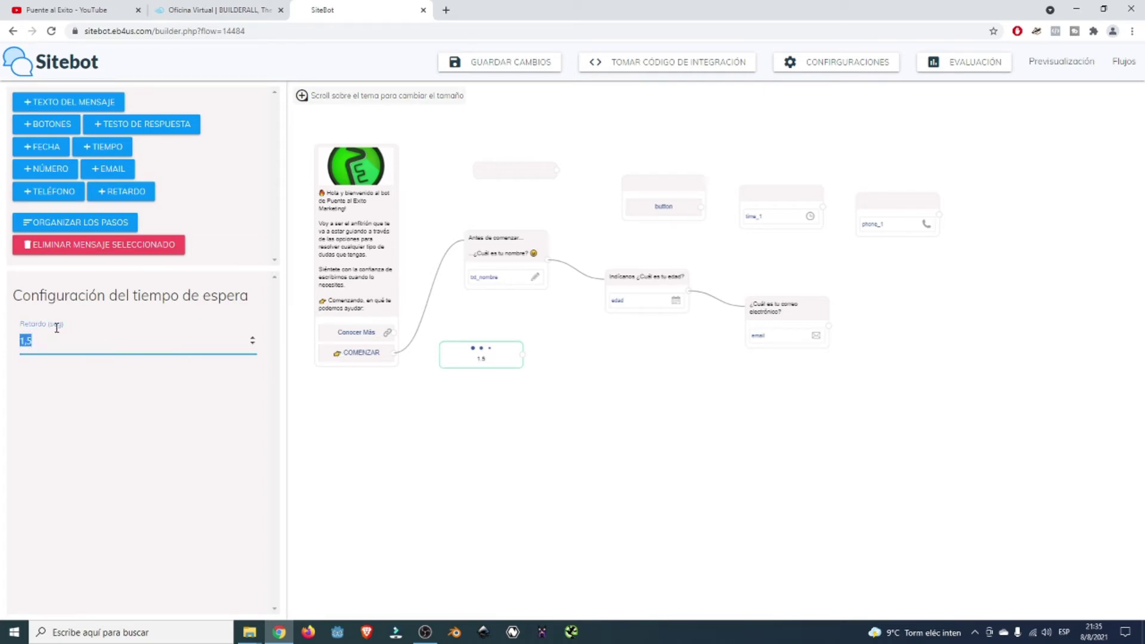
{"action": "type", "text": "3"}
{"action": "left_click", "coordinate": [253, 338]}
{"action": "left_click", "coordinate": [253, 337]}
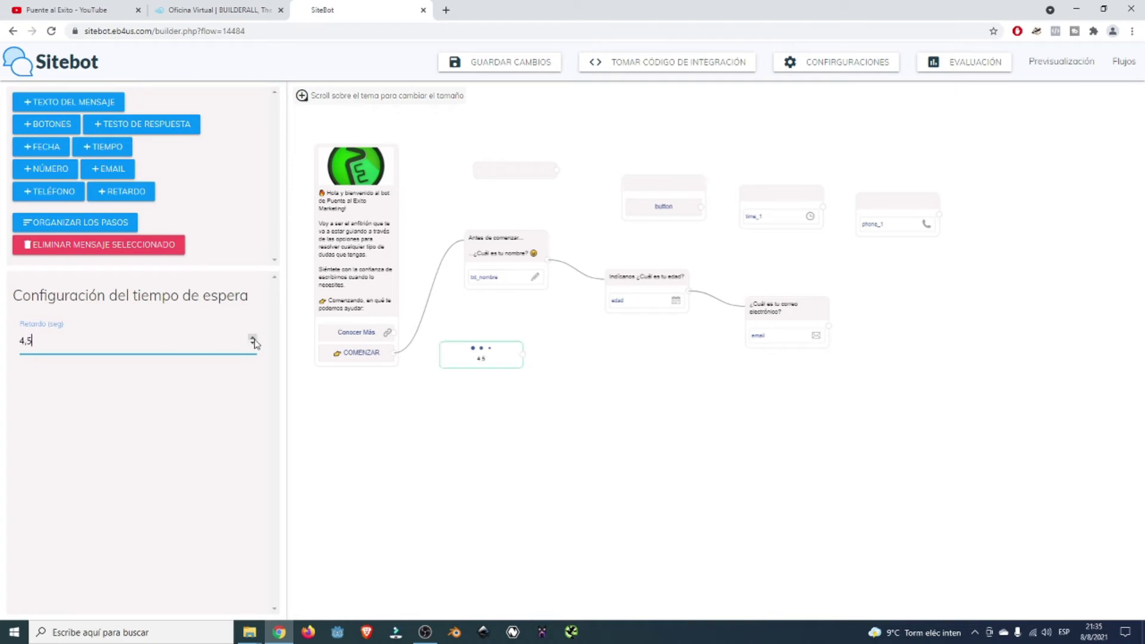
{"action": "left_click", "coordinate": [511, 423]}
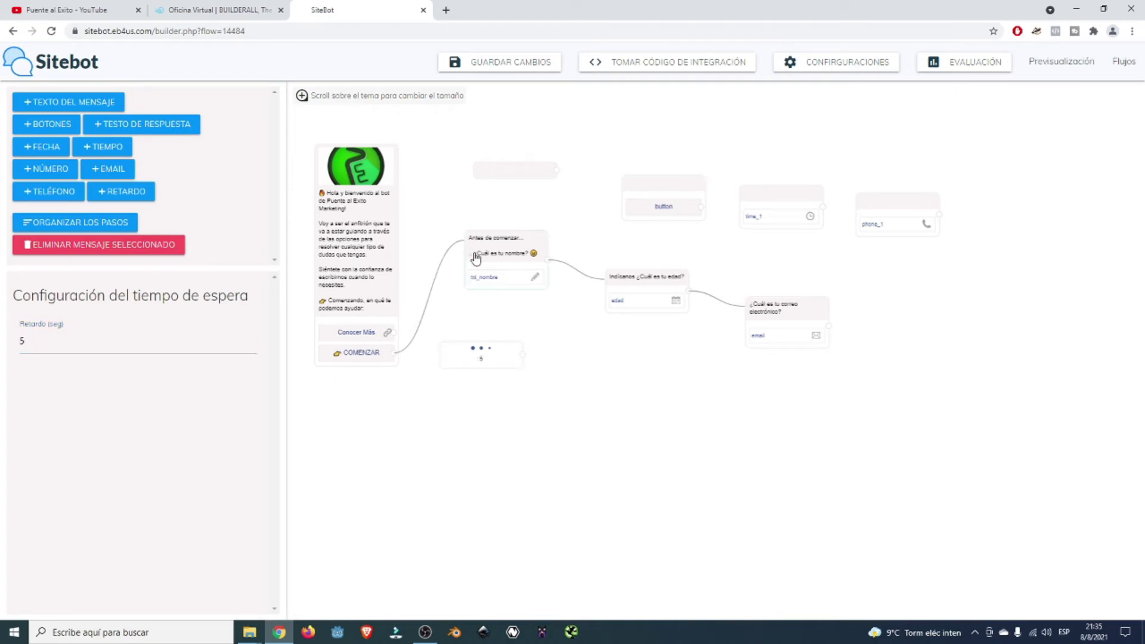
Try to detach the COMENZAR button's connection from the name question.
{"action": "left_click_drag", "start_coordinate": [397, 352], "coordinate": [423, 316]}
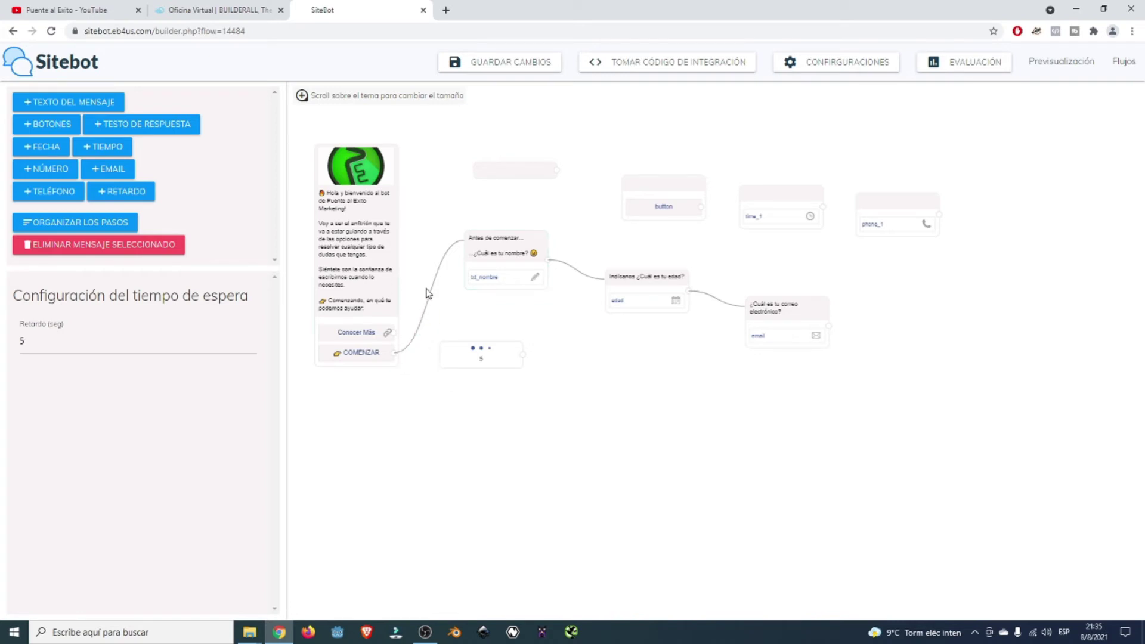